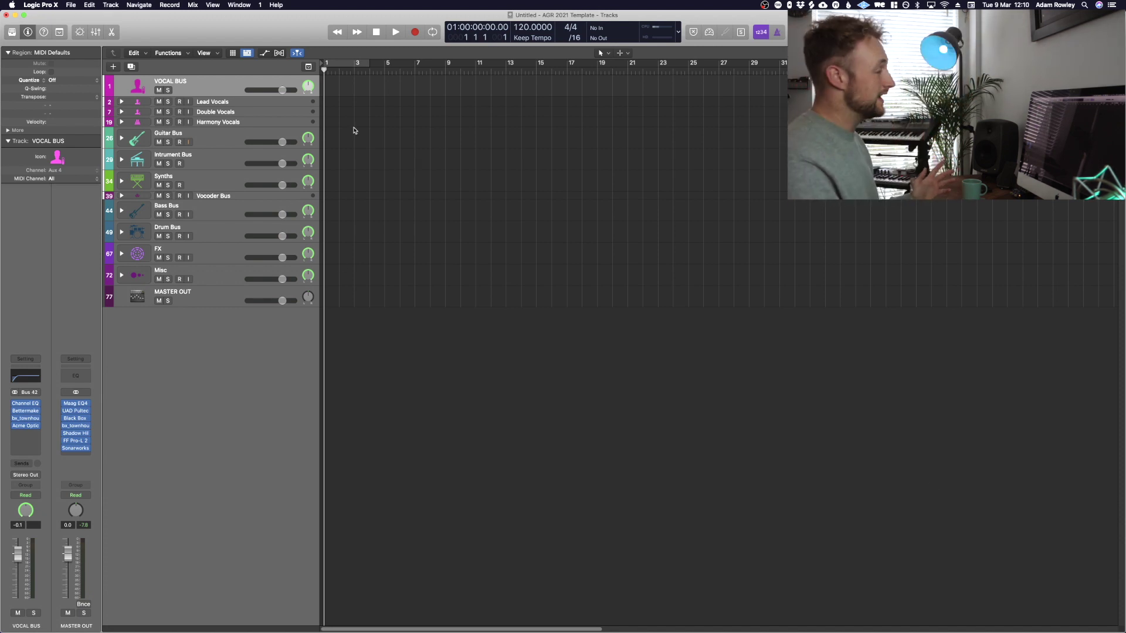
Step: Step through the track list from VOCAL BUS down to MASTER OUT and back up to VOCAL BUS
{"action": "key", "text": "Down"}
{"action": "key", "text": "Down"}
{"action": "key", "text": "Down"}
{"action": "key", "text": "Down"}
{"action": "key", "text": "Down"}
{"action": "key", "text": "Down"}
{"action": "key", "text": "Down"}
{"action": "key", "text": "Down"}
{"action": "key", "text": "Down"}
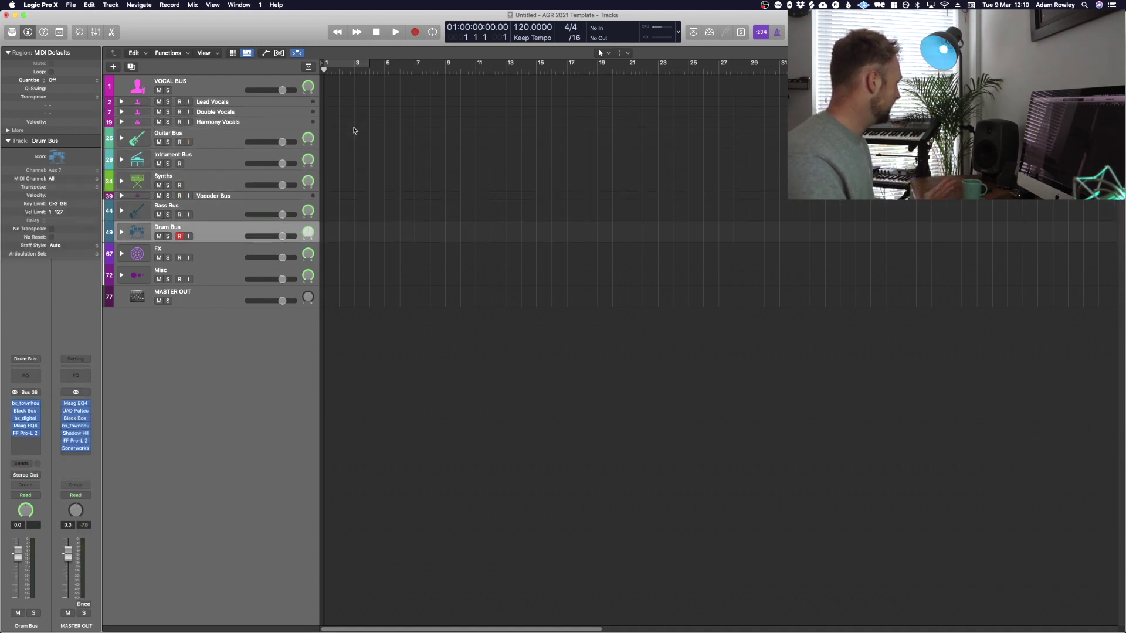
{"action": "key", "text": "Down"}
{"action": "key", "text": "Down"}
{"action": "key", "text": "Down"}
{"action": "key", "text": "Up"}
{"action": "key", "text": "Up"}
{"action": "key", "text": "Up"}
{"action": "key", "text": "Up"}
{"action": "key", "text": "Up"}
{"action": "key", "text": "Up"}
{"action": "key", "text": "Up"}
{"action": "key", "text": "Up"}
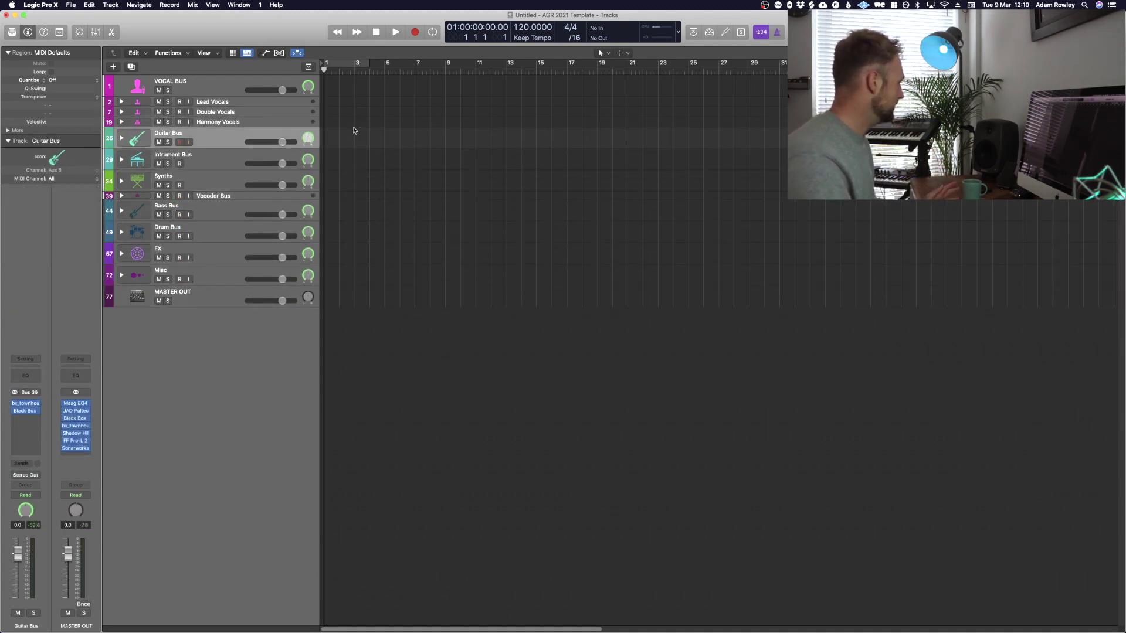
{"action": "key", "text": "Up"}
{"action": "key", "text": "Up"}
{"action": "key", "text": "Up"}
{"action": "key", "text": "Up"}
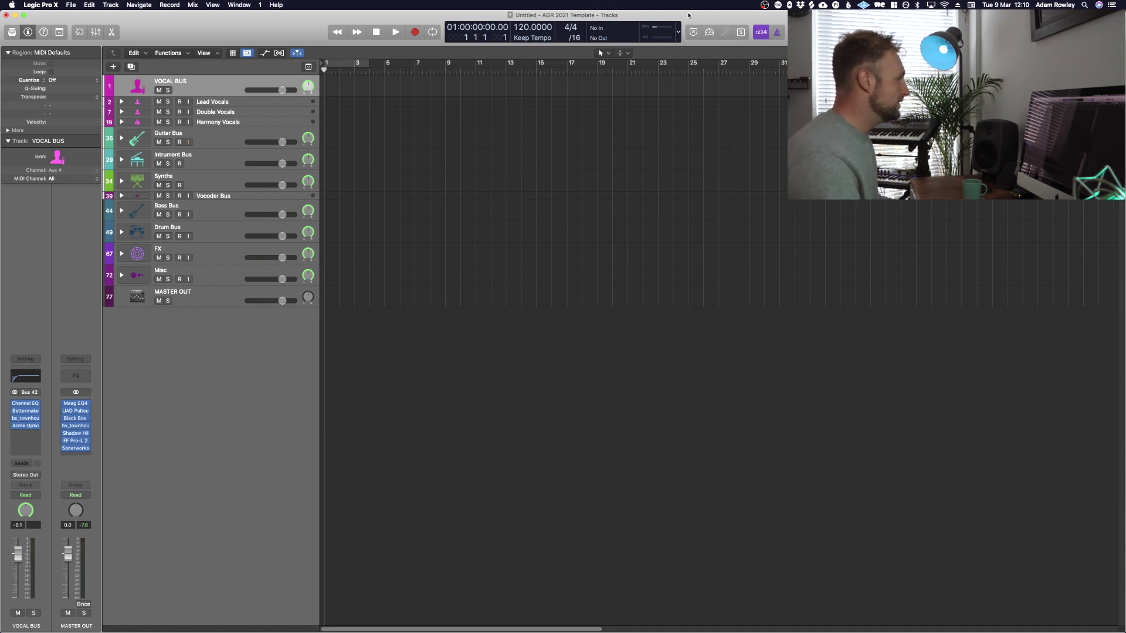
Step: Switch the control bar display to Beats & Project and back to Custom
{"action": "left_click", "coordinate": [679, 35]}
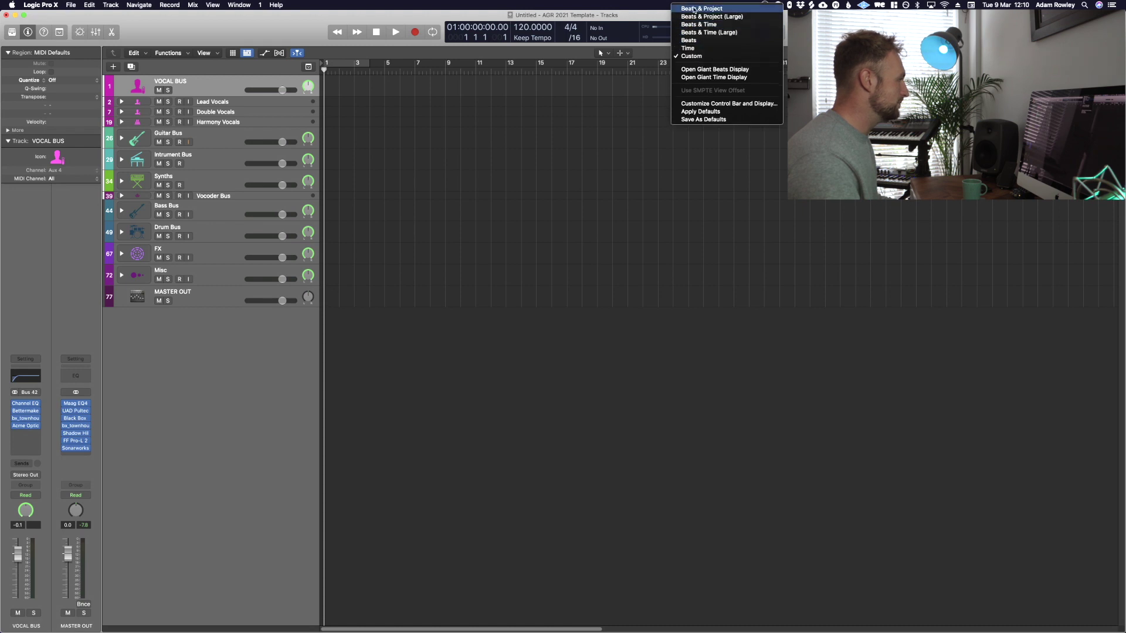
{"action": "left_click", "coordinate": [695, 10]}
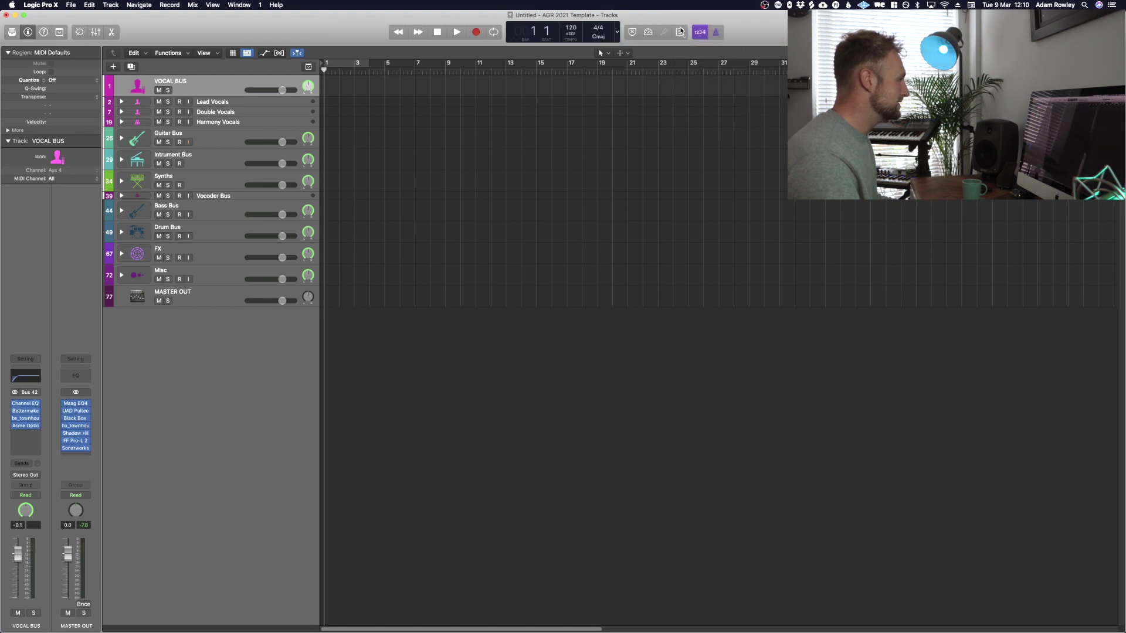
{"action": "left_click", "coordinate": [618, 34]}
{"action": "left_click", "coordinate": [689, 94]}
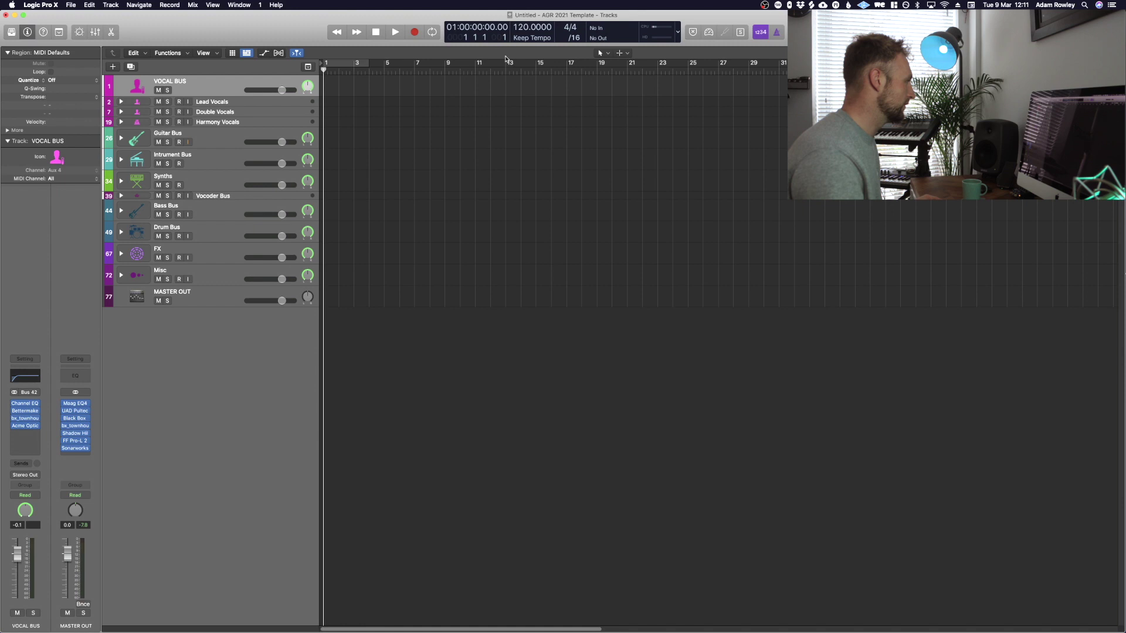
{"action": "left_click_drag", "start_coordinate": [415, 70], "coordinate": [324, 58]}
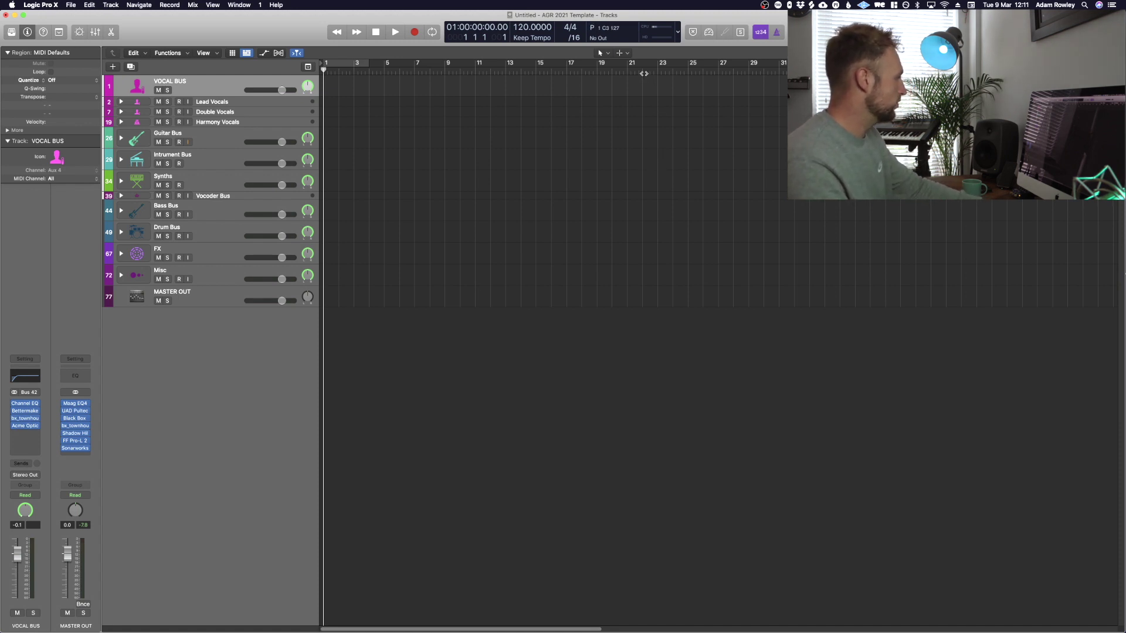
{"action": "right_click", "coordinate": [727, 35]}
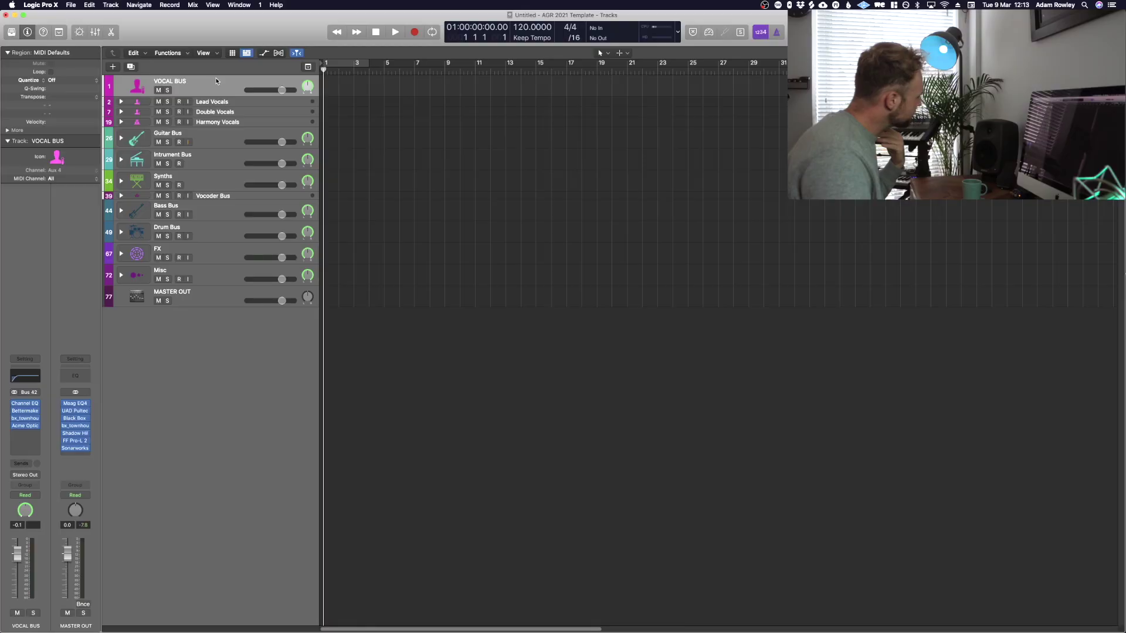
Step: Expand the Lead Vocals stack and look through its Verse, Pre, Chorus and Bridge tracks
{"action": "key", "text": "Down"}
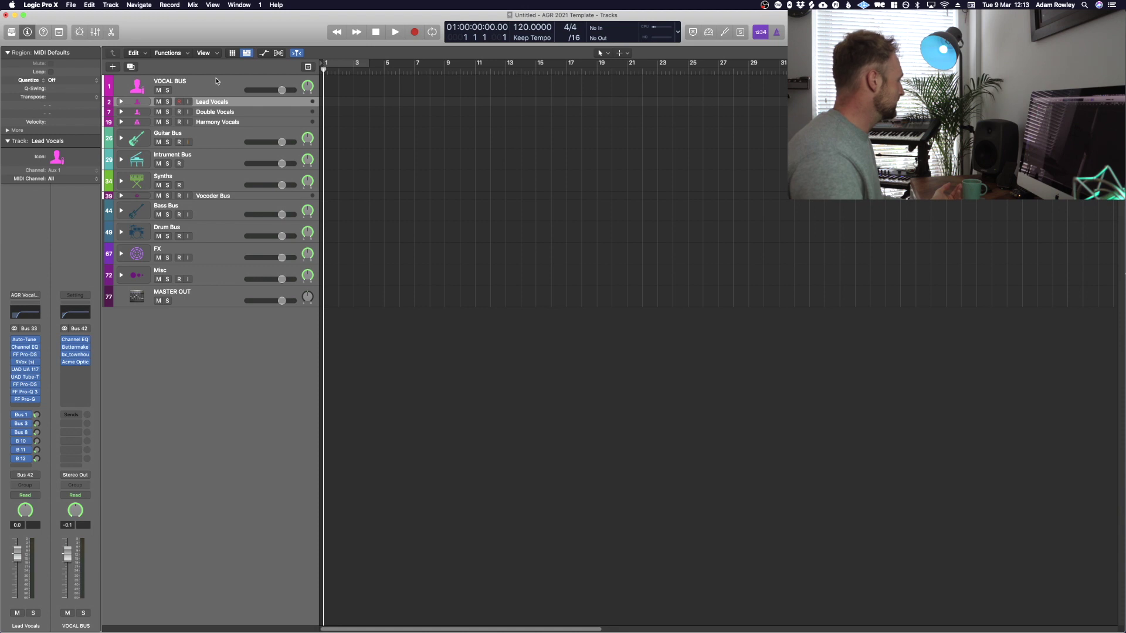
{"action": "left_click", "coordinate": [223, 95]}
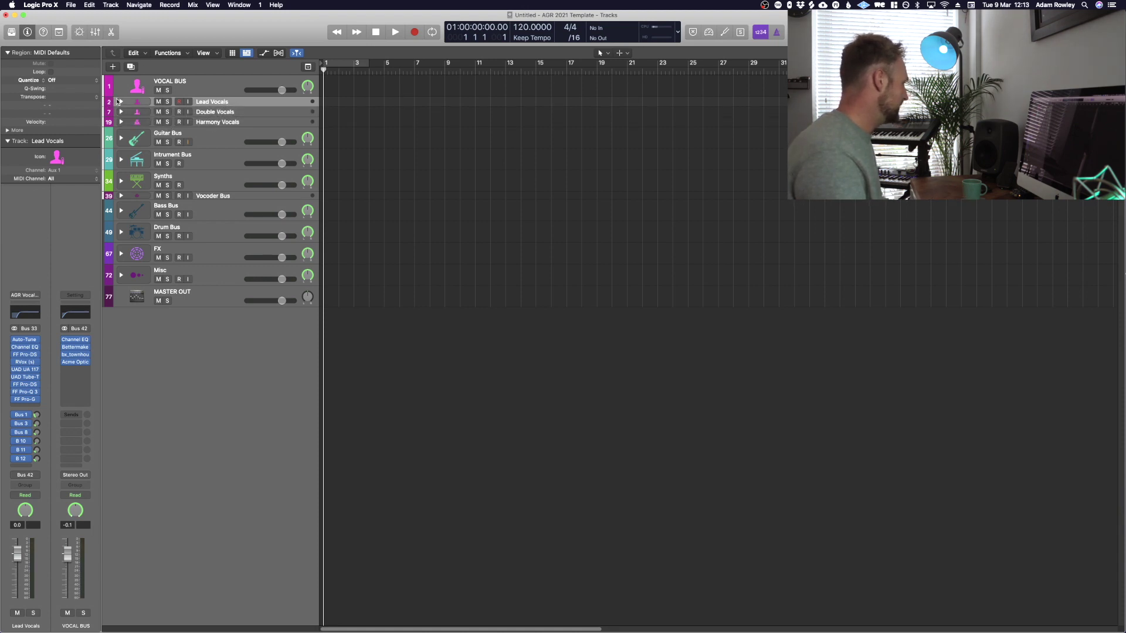
{"action": "left_click", "coordinate": [120, 101]}
{"action": "left_click", "coordinate": [219, 121]}
{"action": "left_click", "coordinate": [218, 146]}
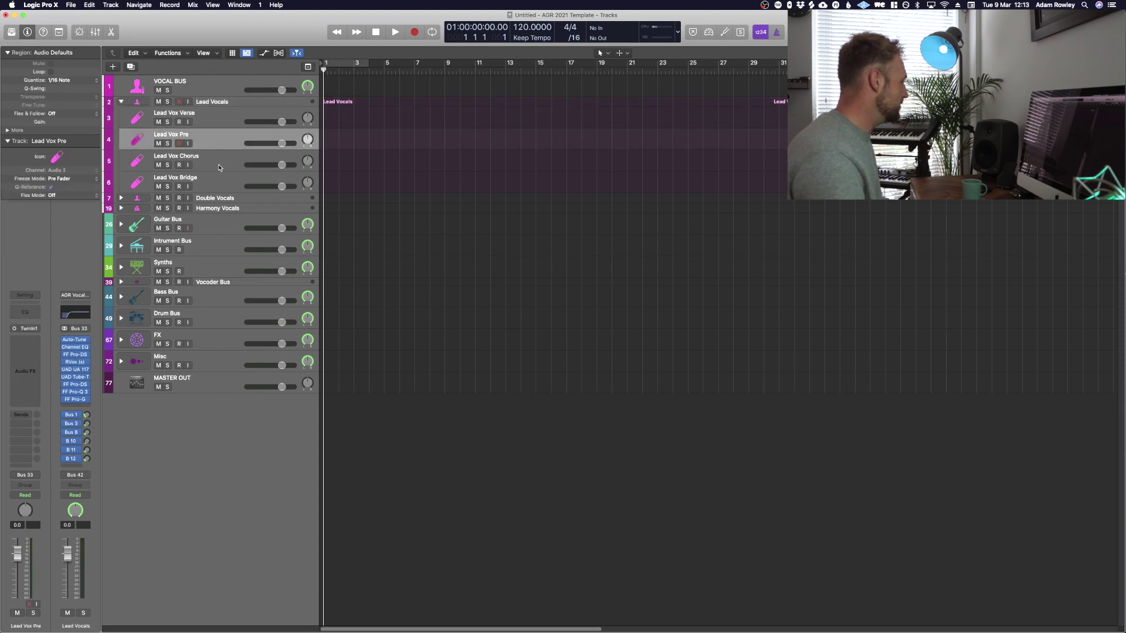
{"action": "left_click", "coordinate": [221, 160]}
{"action": "left_click", "coordinate": [222, 180]}
{"action": "left_click", "coordinate": [223, 156]}
{"action": "left_click", "coordinate": [220, 141]}
{"action": "left_click", "coordinate": [217, 123]}
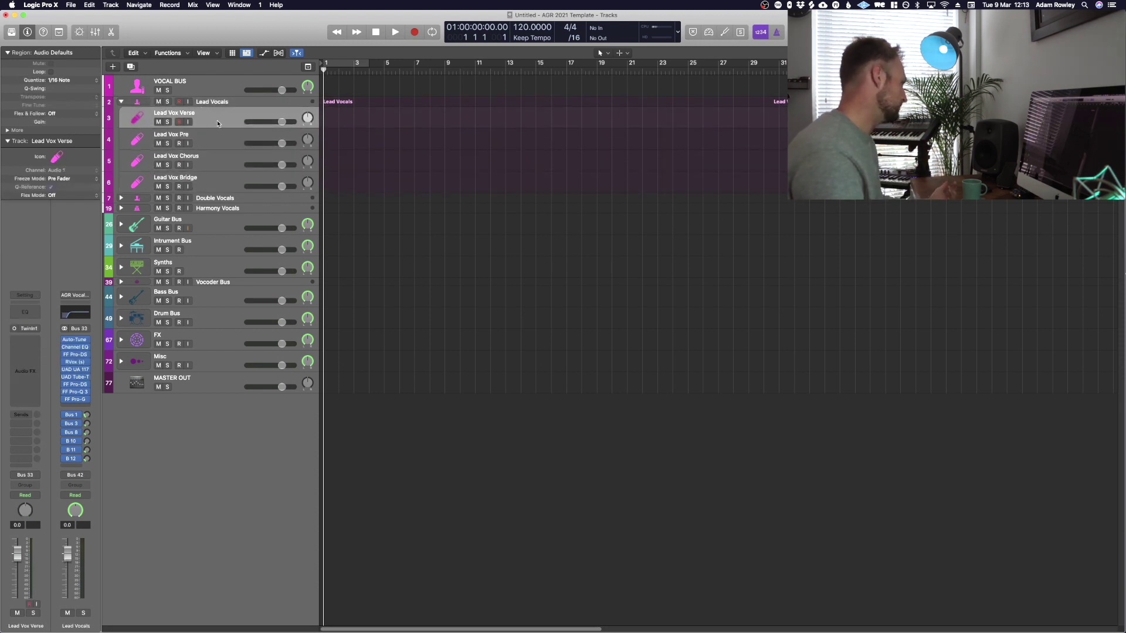
Step: Try duplicating the Lead Vox Chorus track and undo the duplication
{"action": "left_click", "coordinate": [213, 162]}
{"action": "key", "text": "super+d"}
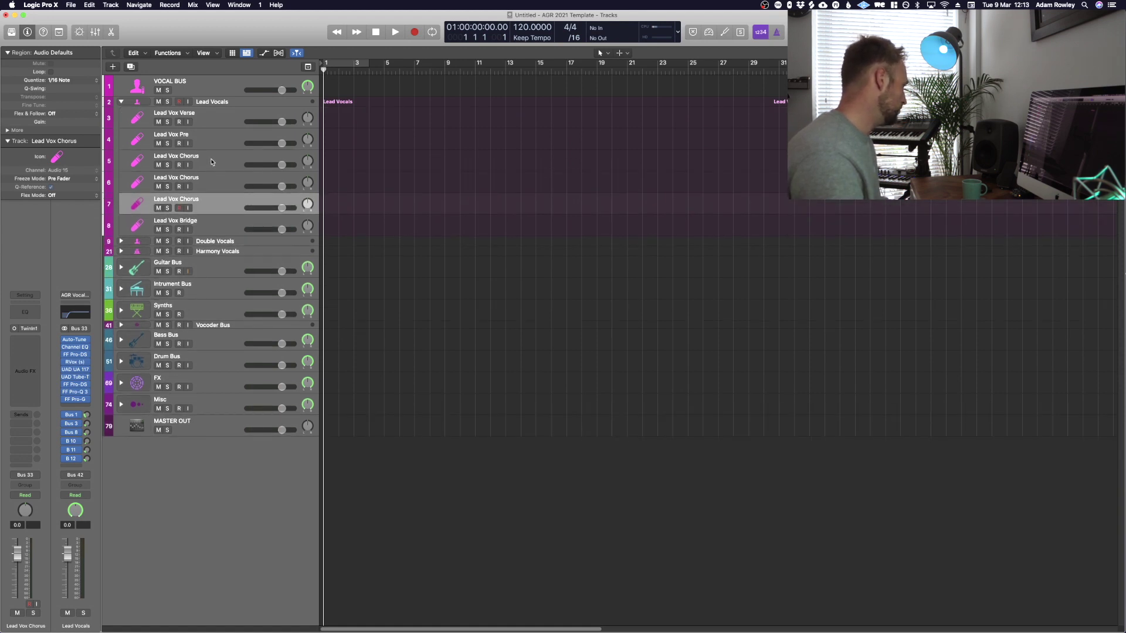
{"action": "key", "text": "super+z"}
Step: Review the plug-in chain on the Lead Vocals stack and collapse the stack
{"action": "left_click", "coordinate": [212, 104]}
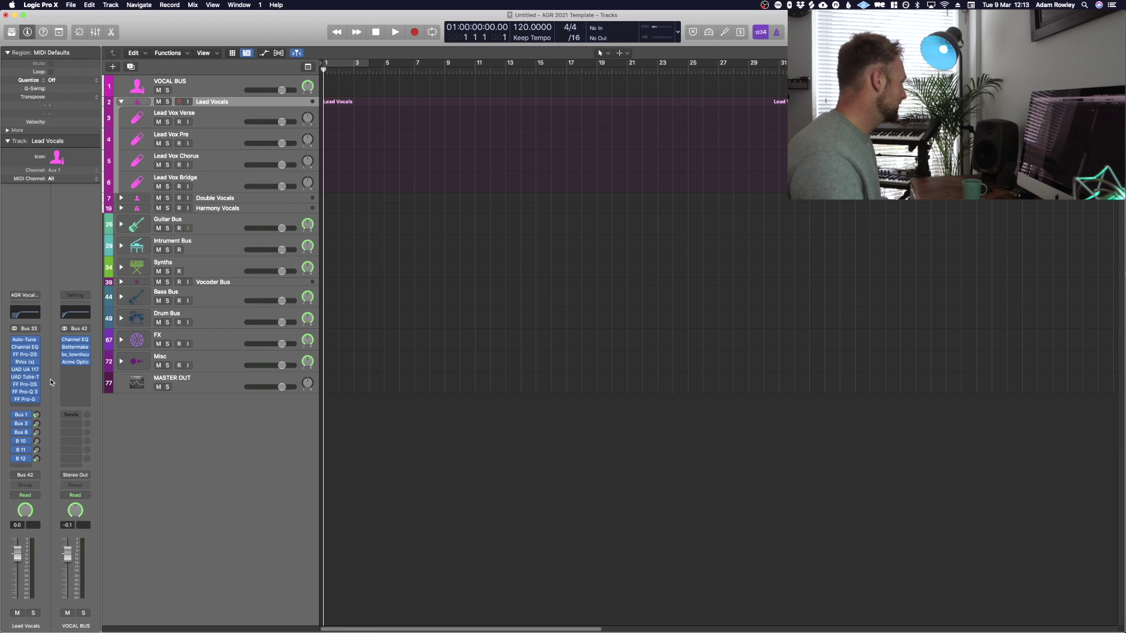
{"action": "mouse_move", "coordinate": [27, 401]}
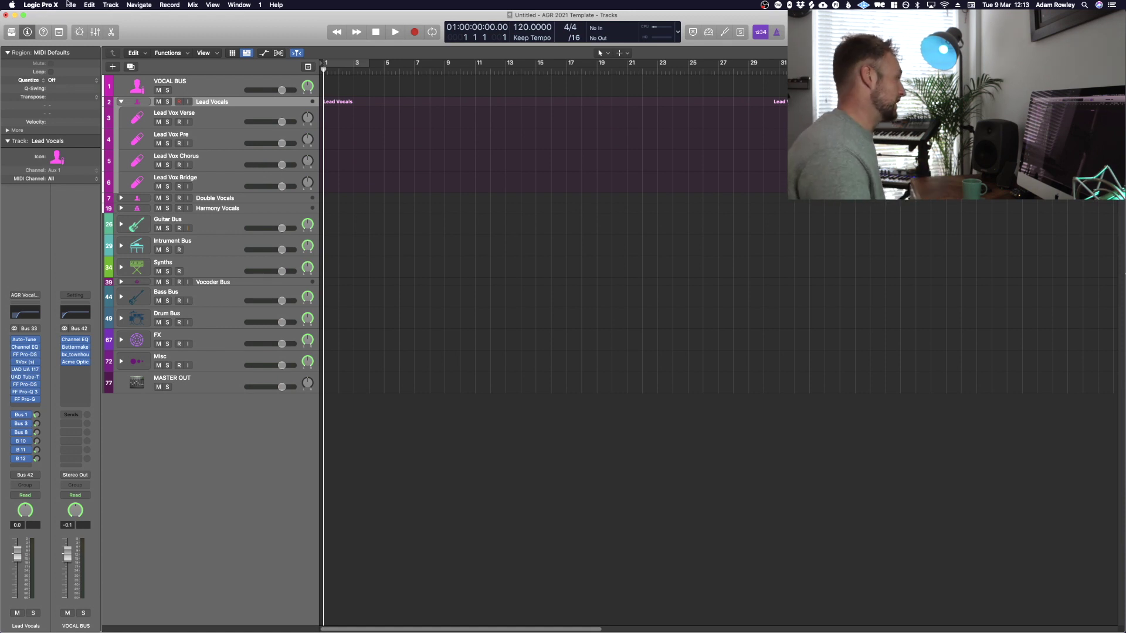
{"action": "left_click", "coordinate": [122, 102]}
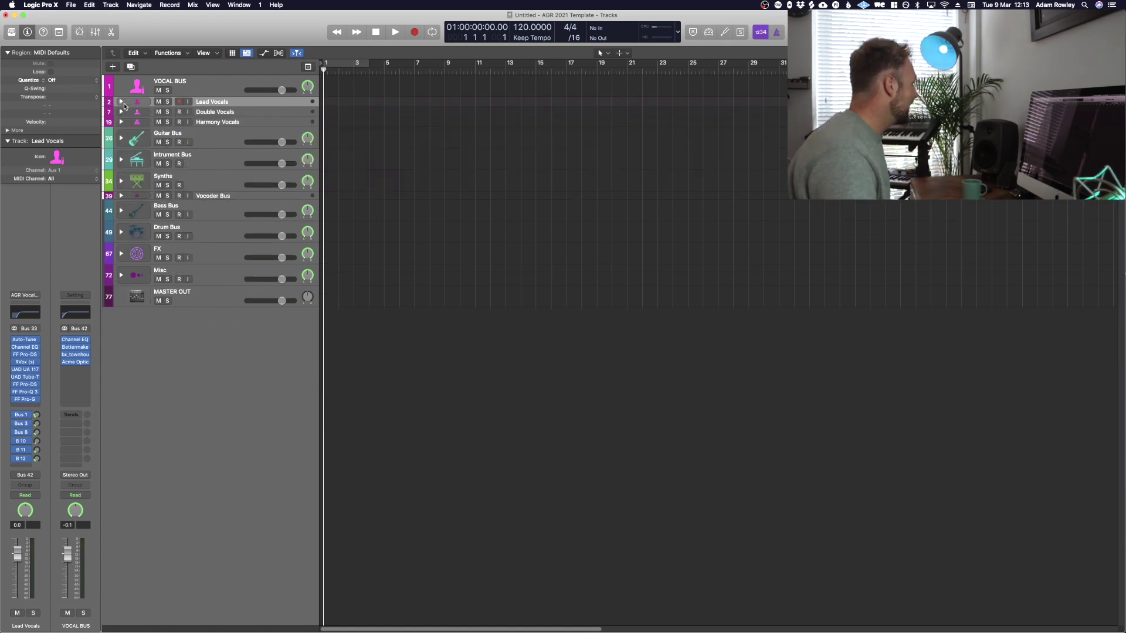
Step: Compare the channel strips of the Double Vocals, Harmony Vocals and Lead Vocals stacks
{"action": "left_click", "coordinate": [245, 112]}
{"action": "left_click", "coordinate": [247, 123]}
{"action": "left_click", "coordinate": [249, 112]}
{"action": "left_click", "coordinate": [249, 122]}
{"action": "left_click", "coordinate": [241, 104]}
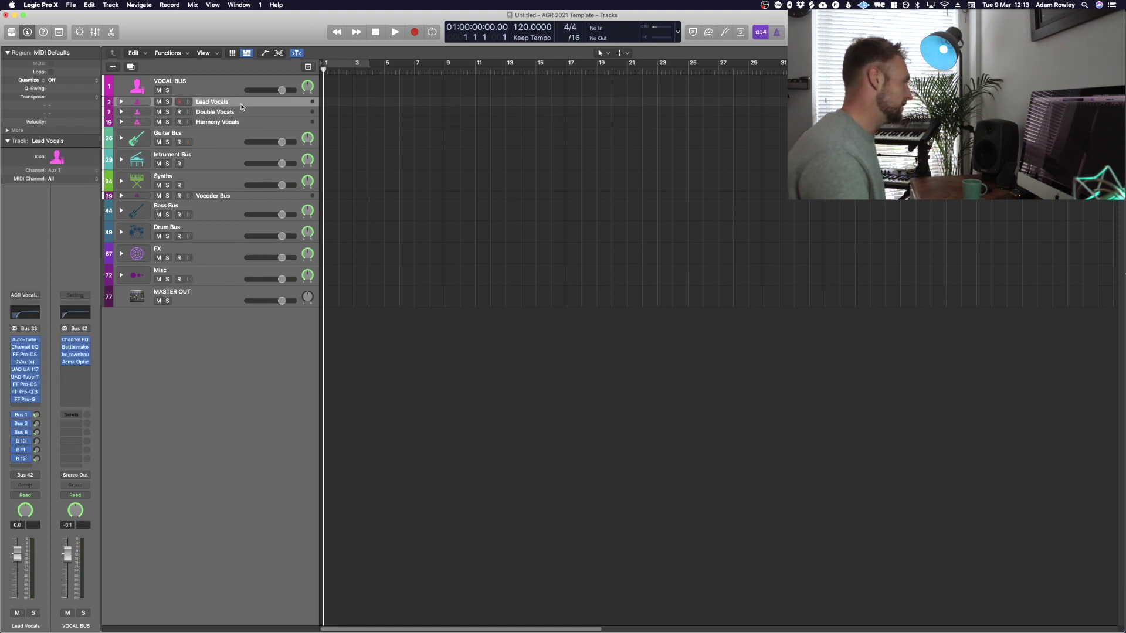
Step: Check the output routing of the Harmony Vocals stack, keeping Bus 42 (VOCAL BUS) selected
{"action": "key", "text": "Up"}
{"action": "left_click", "coordinate": [229, 124]}
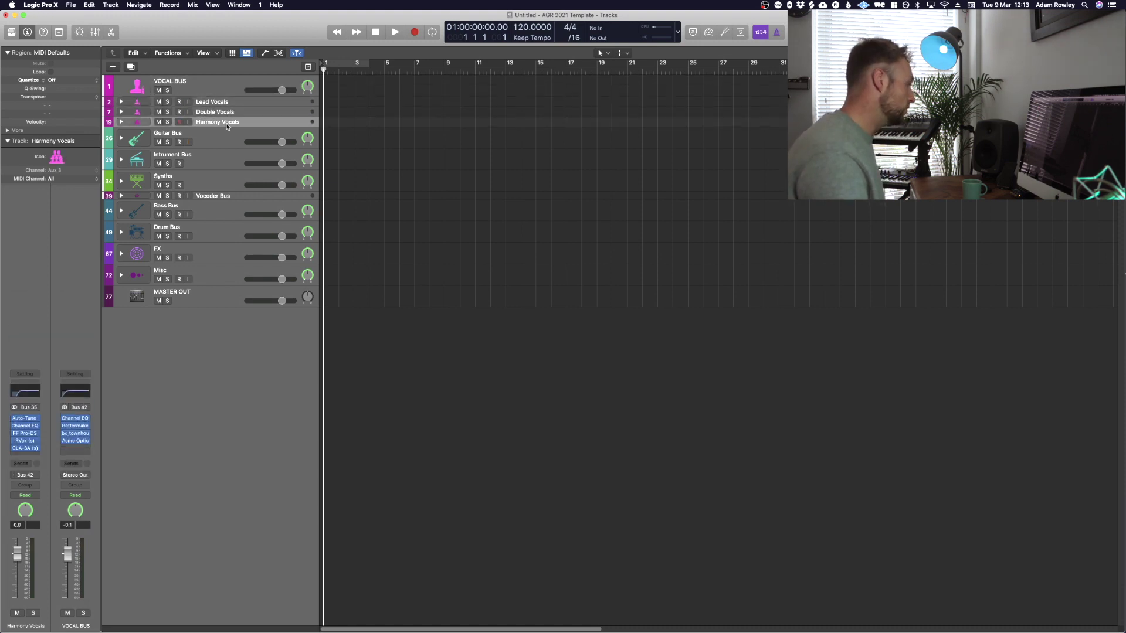
{"action": "left_click", "coordinate": [33, 476]}
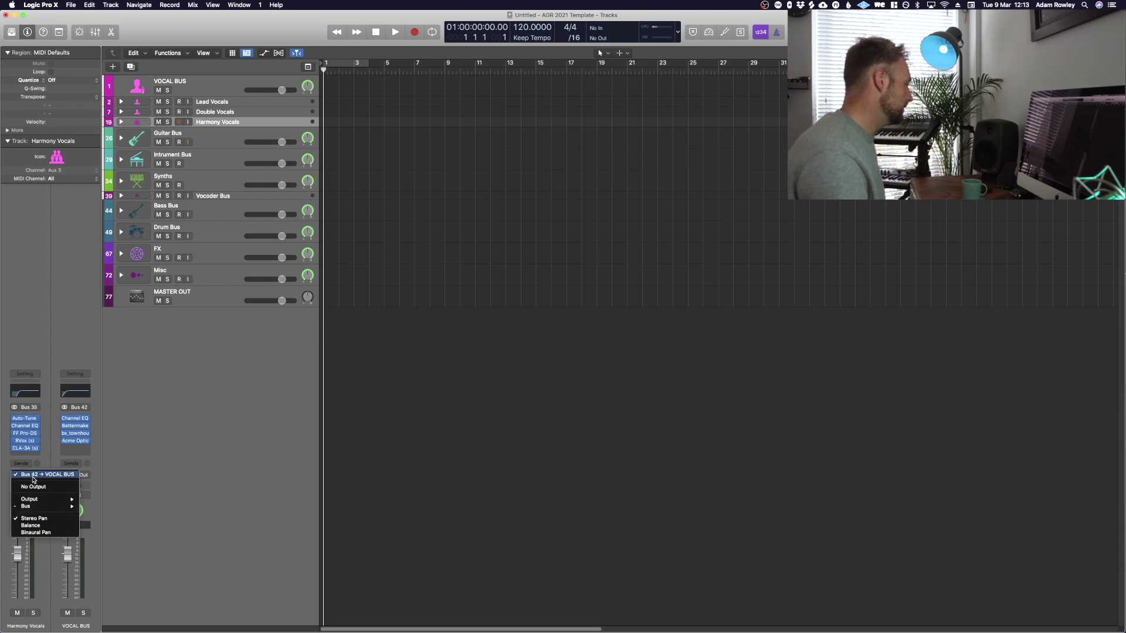
{"action": "left_click", "coordinate": [33, 475]}
Step: Open the Bettermaker EQ232D and bx_townhouse Buss Compressor plug-ins on the VOCAL BUS for inspection and close both windows
{"action": "left_click", "coordinate": [202, 84]}
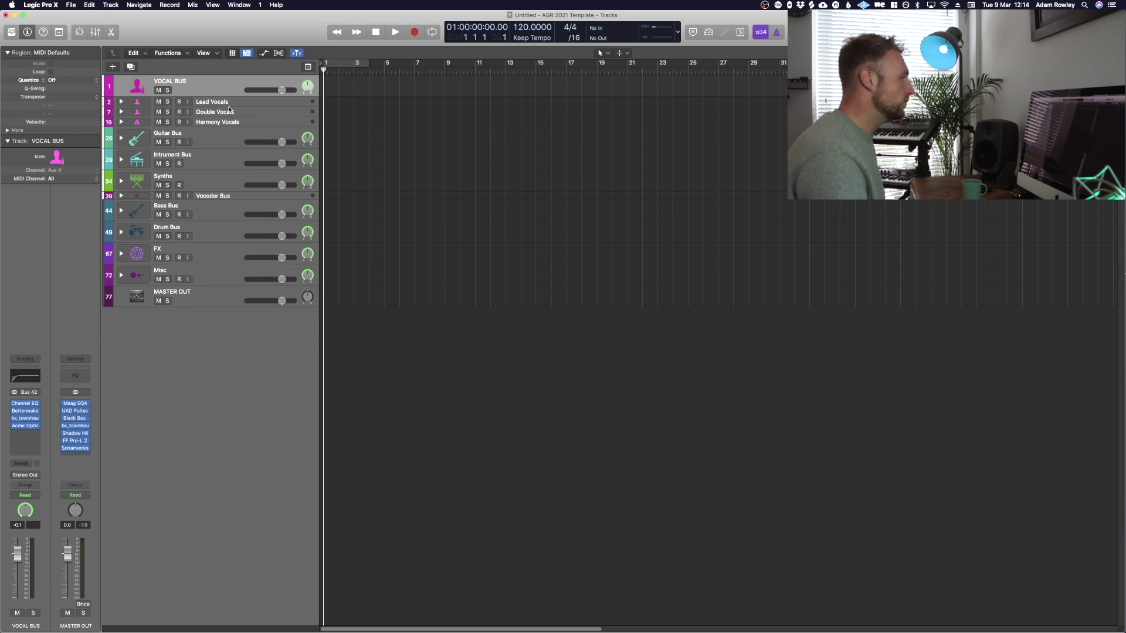
{"action": "left_click", "coordinate": [26, 411]}
{"action": "left_click", "coordinate": [26, 418]}
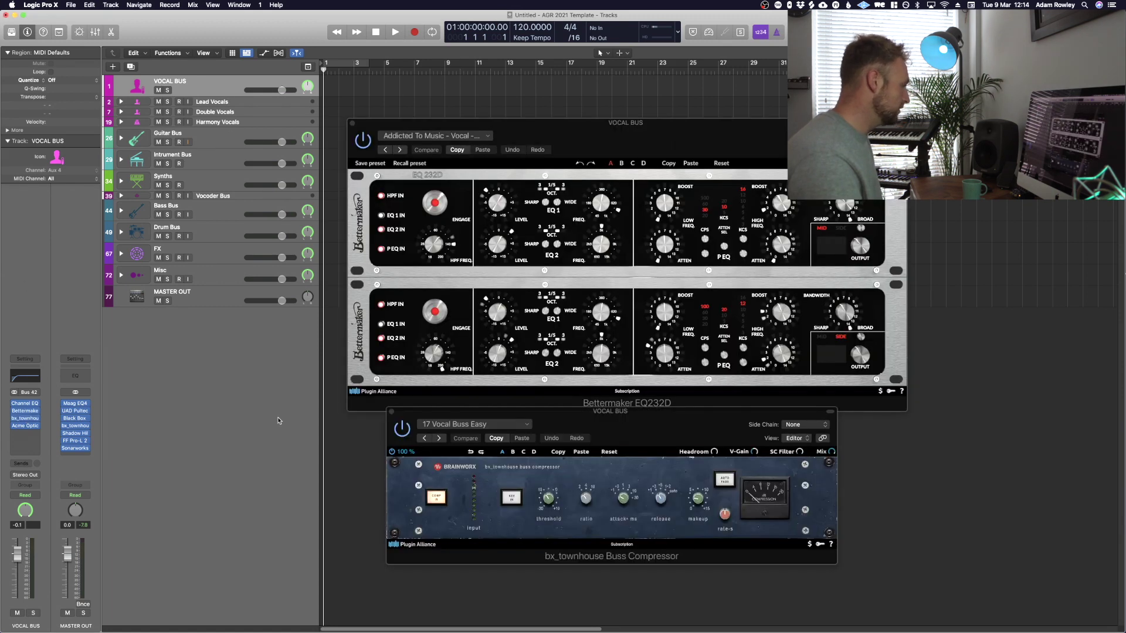
{"action": "left_click", "coordinate": [391, 412]}
{"action": "left_click", "coordinate": [351, 123]}
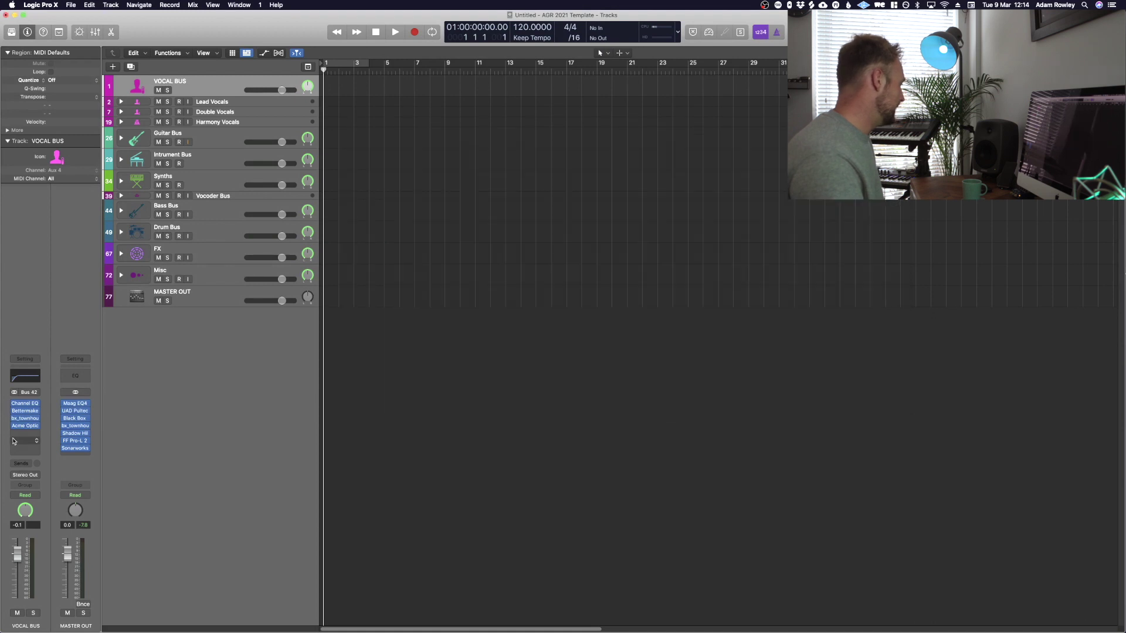
Step: Inspect the Acme Opticom XLA-3 on the VOCAL BUS, try its Slow response, return it to Normal and close the plug-in
{"action": "left_click_drag", "start_coordinate": [633, 134], "coordinate": [661, 75]}
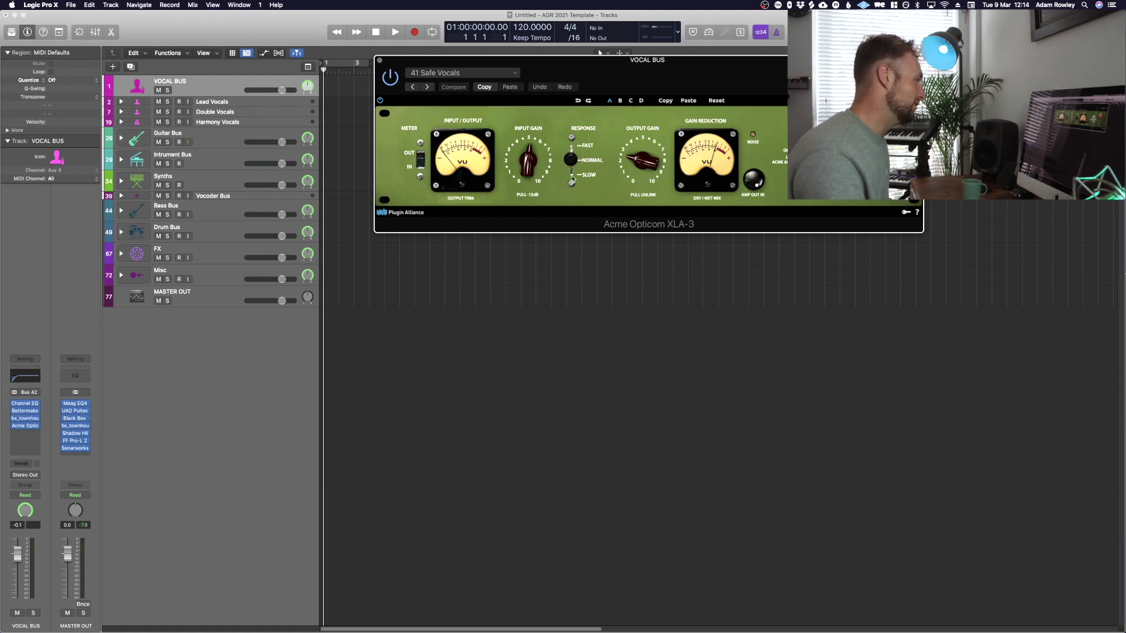
{"action": "left_click", "coordinate": [573, 180]}
{"action": "left_click", "coordinate": [573, 166]}
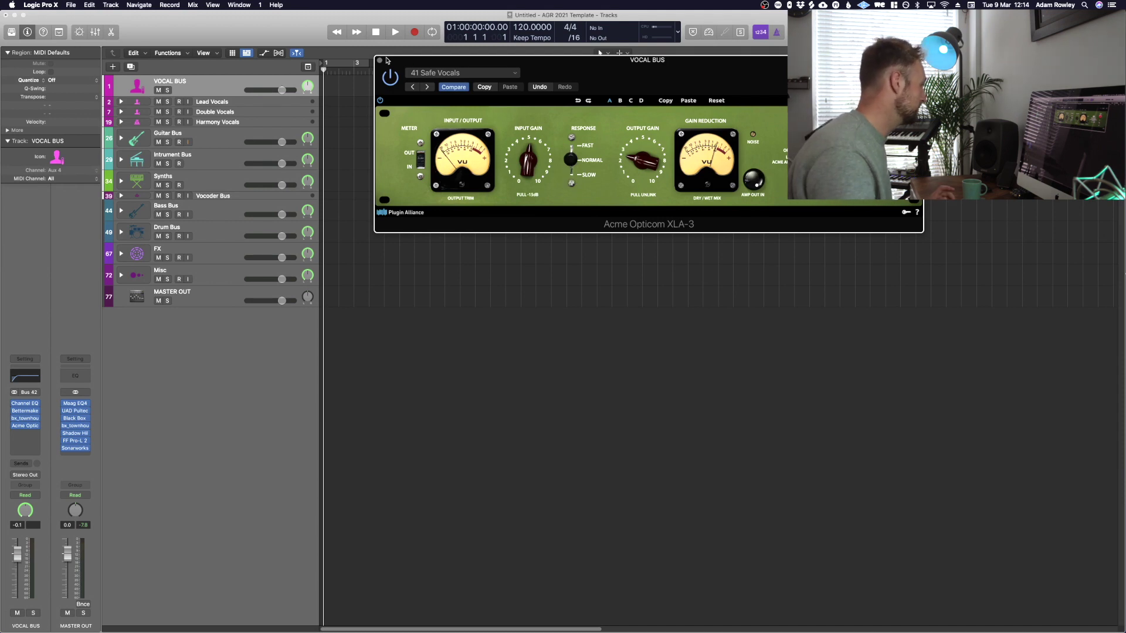
{"action": "left_click", "coordinate": [379, 60]}
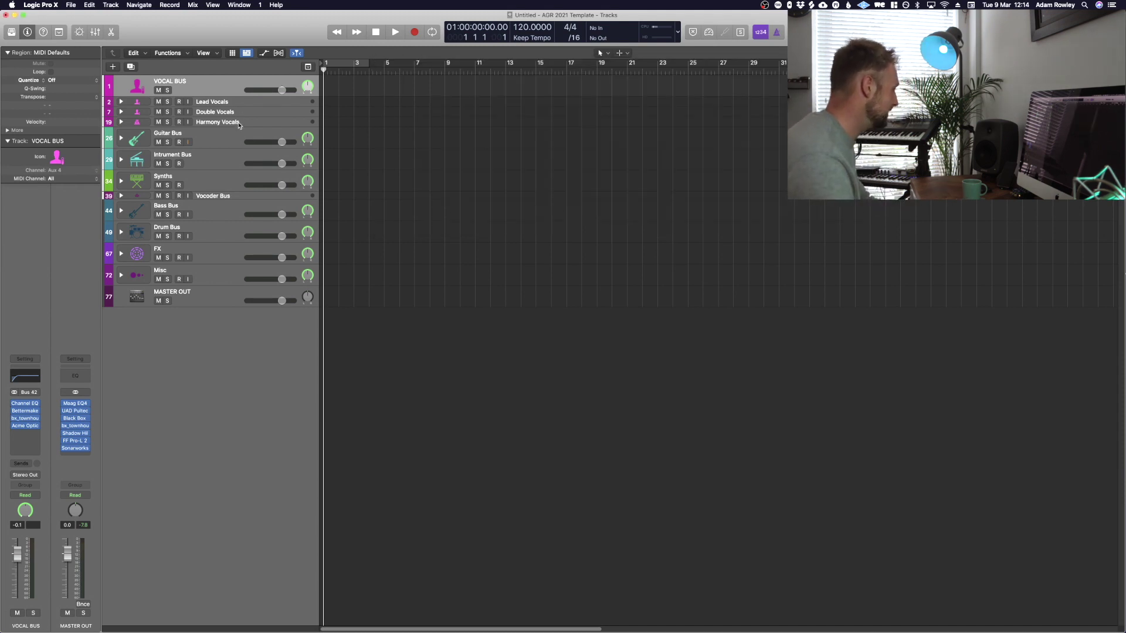
Step: Expand the Double Vocals stack, review its tracks from Main Dub L to One Note Dub R, and collapse it
{"action": "left_click", "coordinate": [127, 115]}
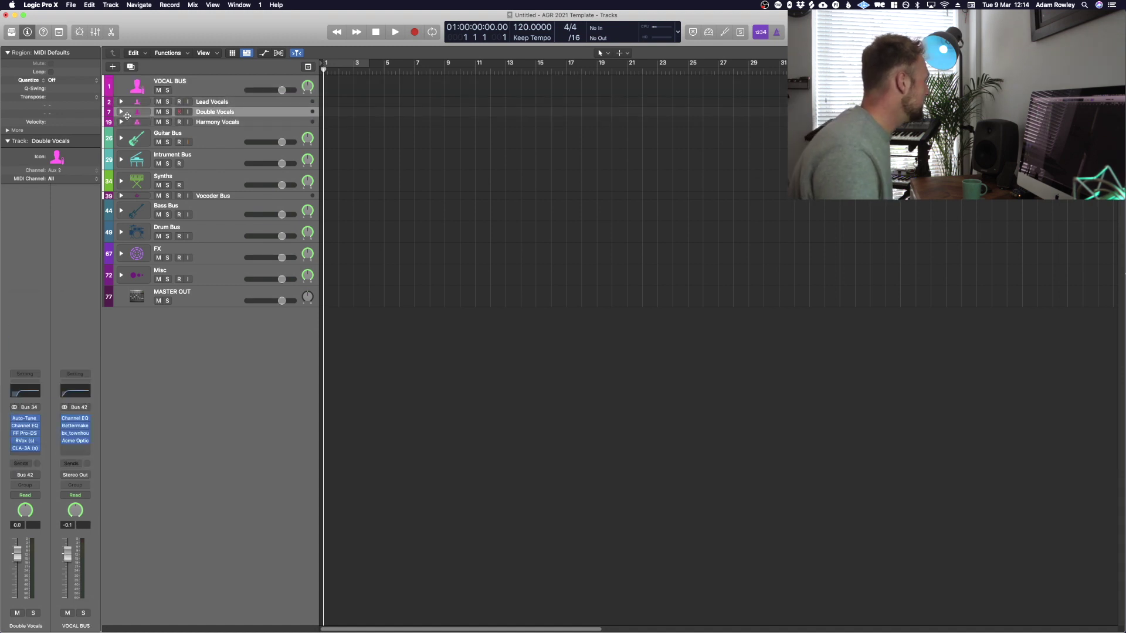
{"action": "left_click", "coordinate": [121, 112]}
{"action": "left_click", "coordinate": [223, 336]}
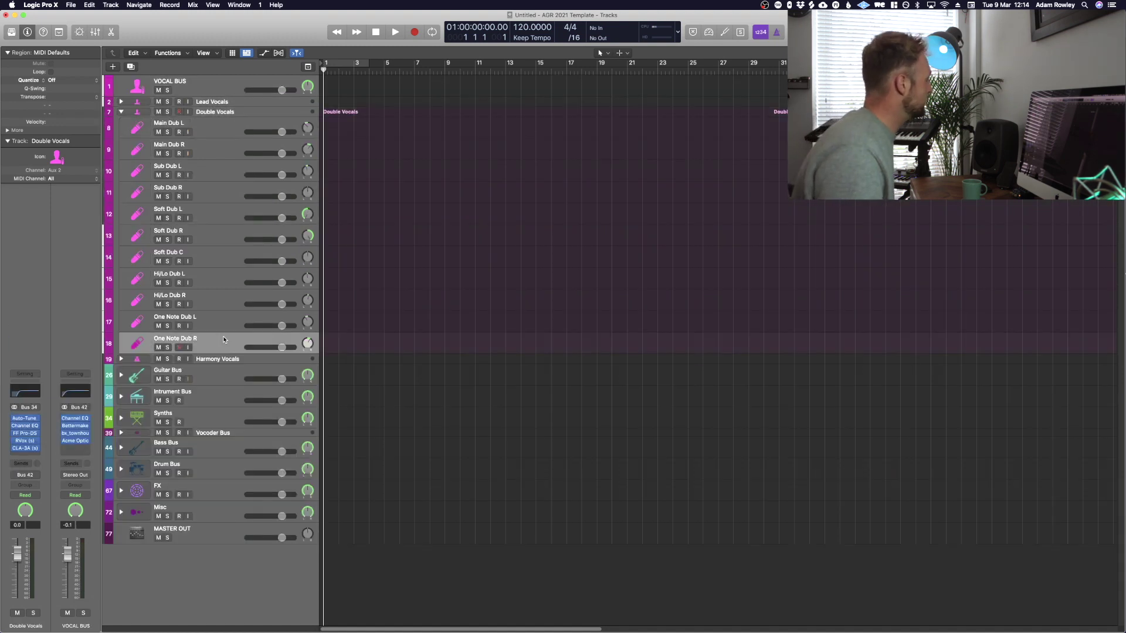
{"action": "left_click", "coordinate": [206, 135], "text": "shift"}
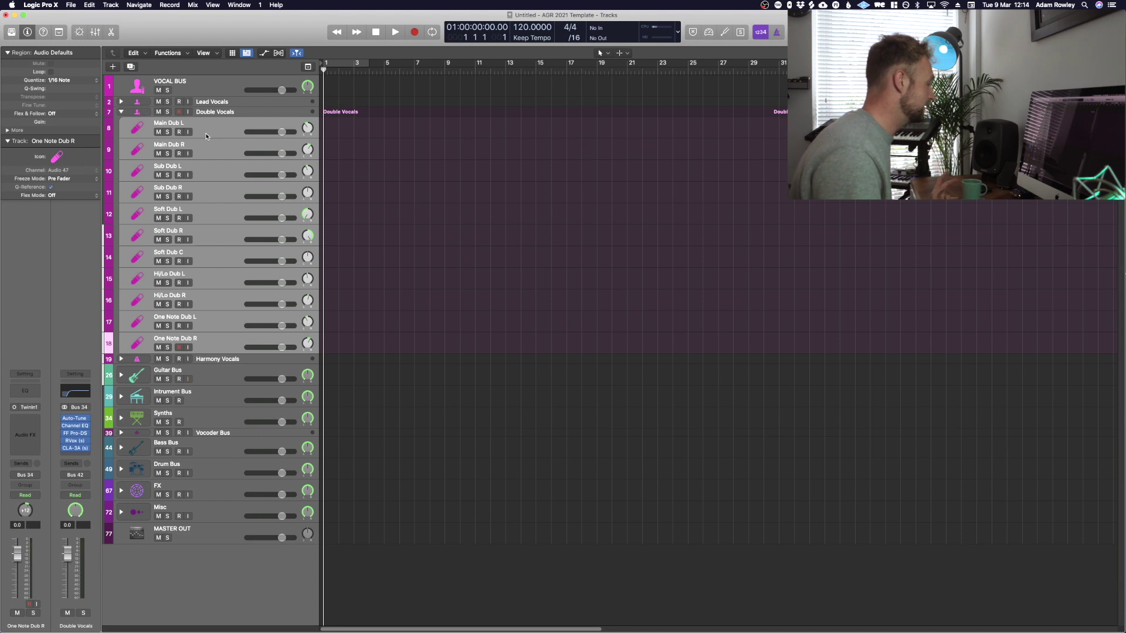
{"action": "left_click", "coordinate": [256, 212]}
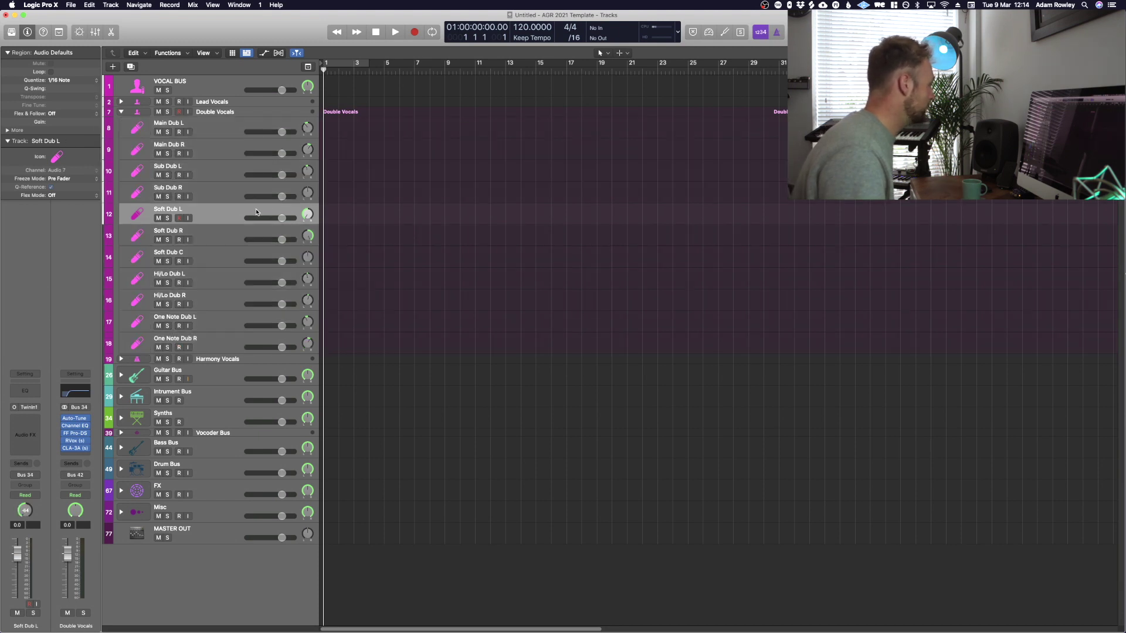
{"action": "left_click", "coordinate": [215, 338]}
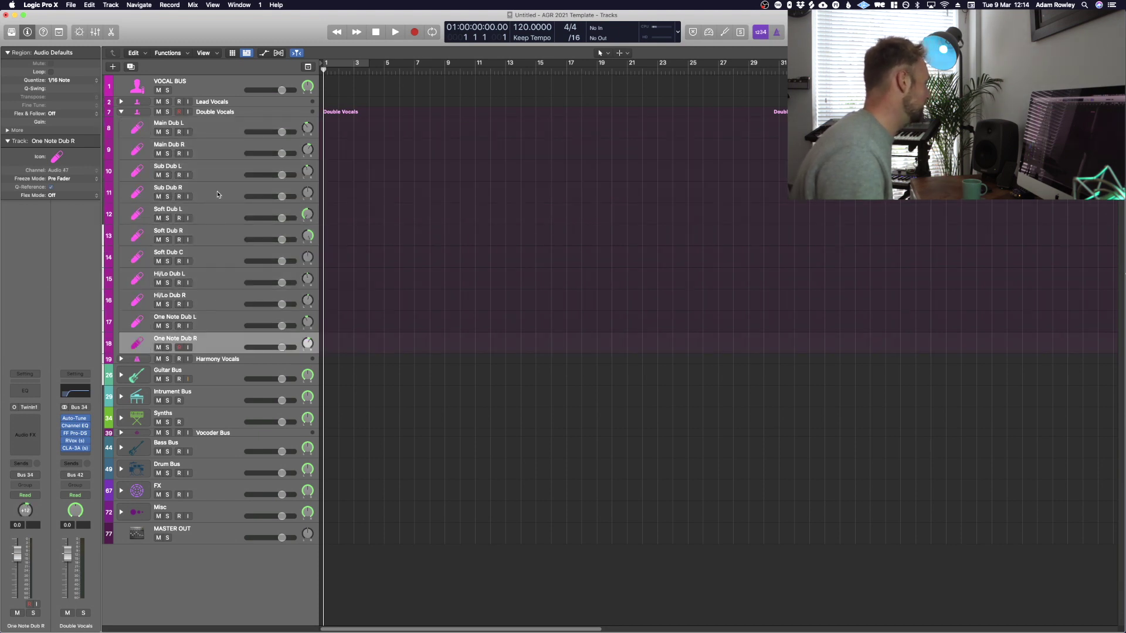
{"action": "left_click", "coordinate": [210, 143], "text": "shift"}
{"action": "left_click", "coordinate": [121, 111]}
Step: Expand the Harmony Vocals stack and look through its three left and right Vox Harm track pairs
{"action": "left_click", "coordinate": [146, 119]}
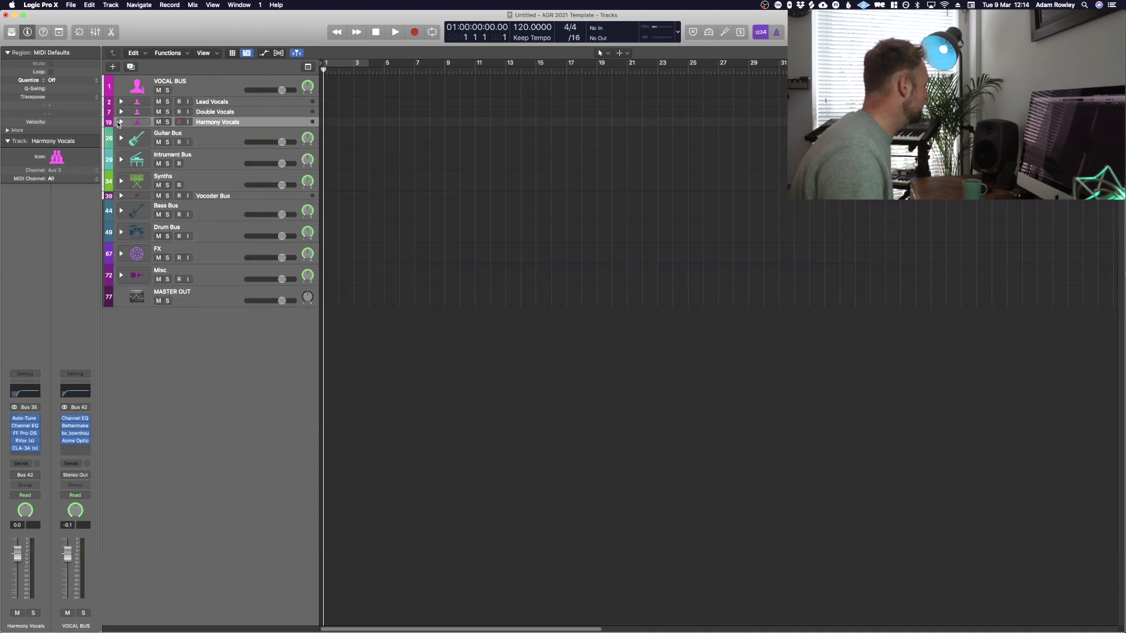
{"action": "left_click", "coordinate": [121, 122]}
{"action": "left_click", "coordinate": [230, 140]}
{"action": "left_click", "coordinate": [229, 158], "text": "shift"}
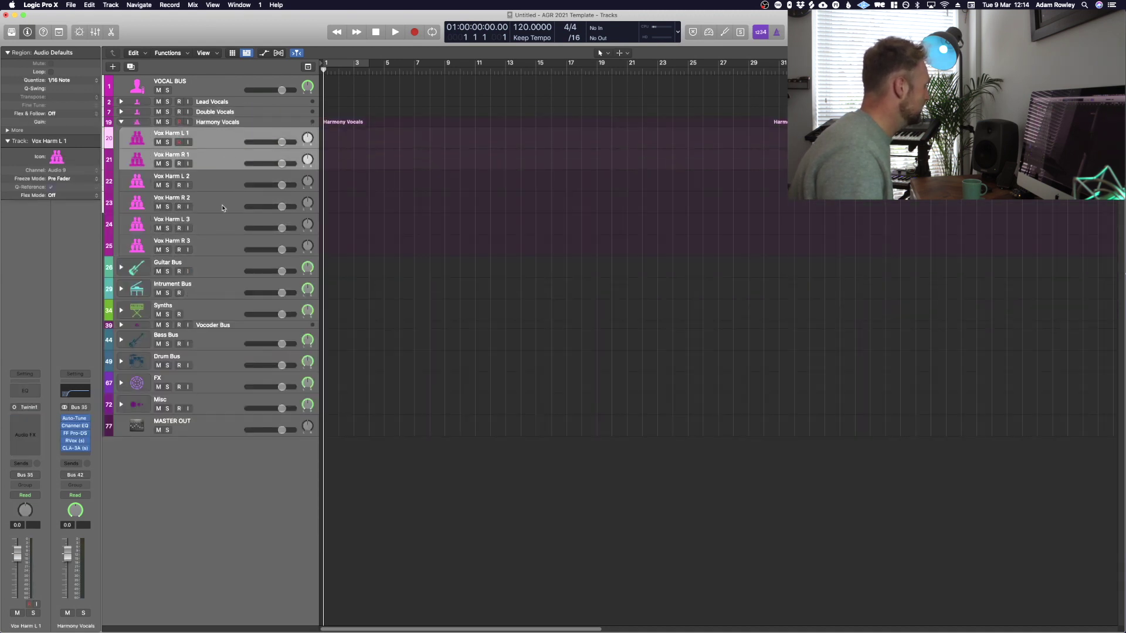
{"action": "left_click", "coordinate": [222, 180]}
{"action": "left_click", "coordinate": [220, 225]}
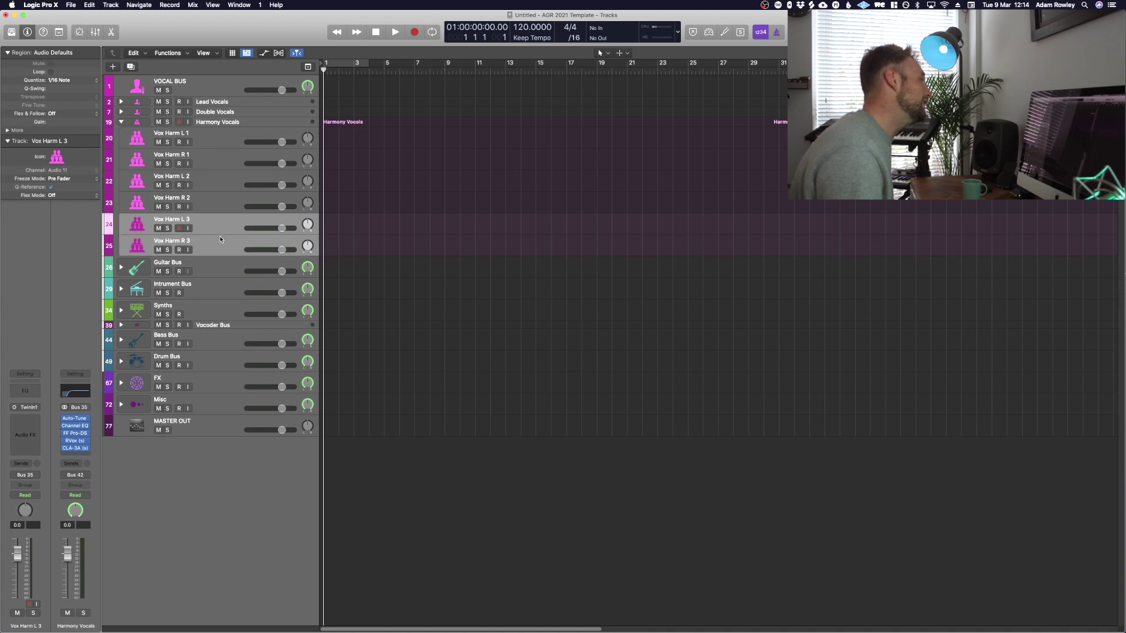
Step: Try duplicating the Vox Harm L 3 track twice, undo both duplications and collapse the Harmony Vocals stack
{"action": "key", "text": "super+d"}
{"action": "key", "text": "super+d"}
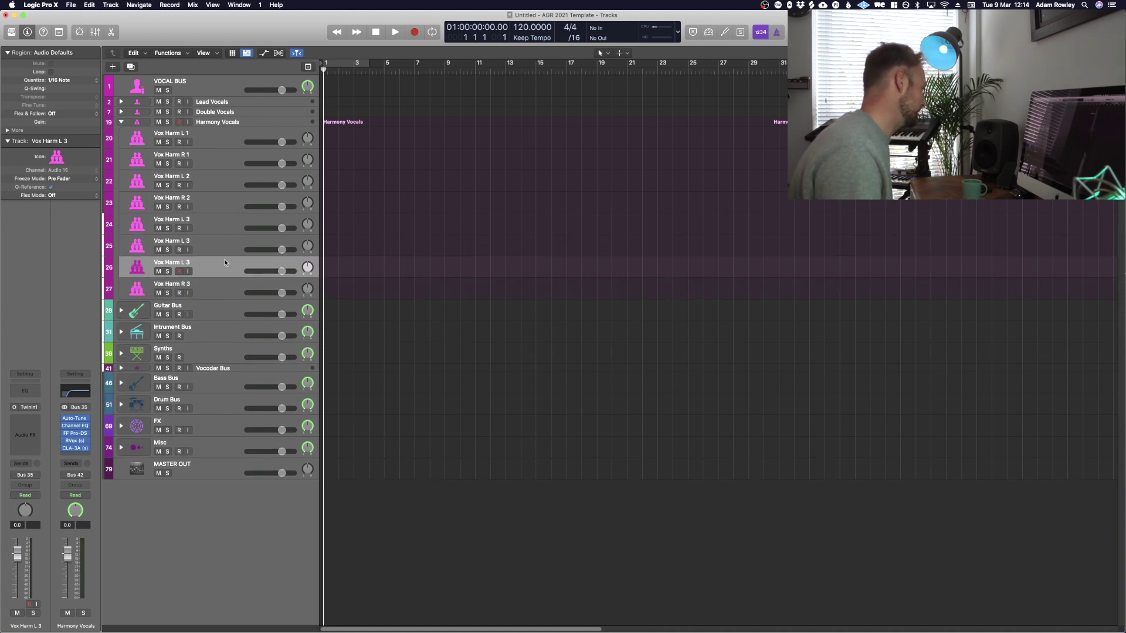
{"action": "key", "text": "super+z"}
{"action": "key", "text": "super+z"}
{"action": "left_click", "coordinate": [121, 121]}
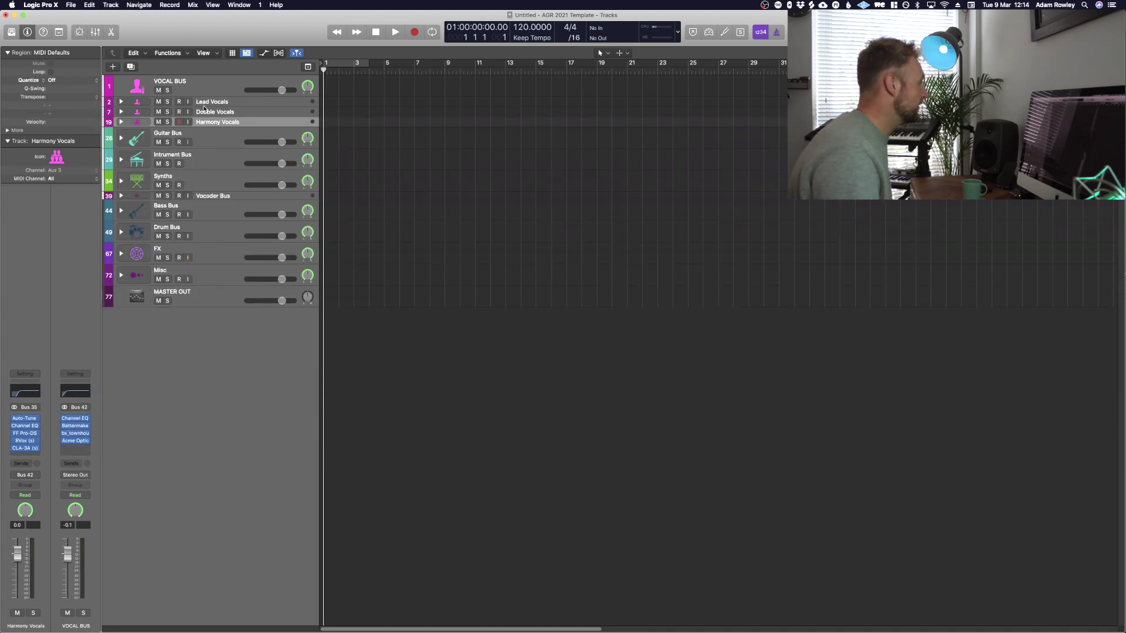
Step: Review the Lead Vocals bus sends, including Subtle Wide, and look through the list of available send buses without adding one
{"action": "left_click", "coordinate": [204, 111]}
{"action": "left_click", "coordinate": [217, 106]}
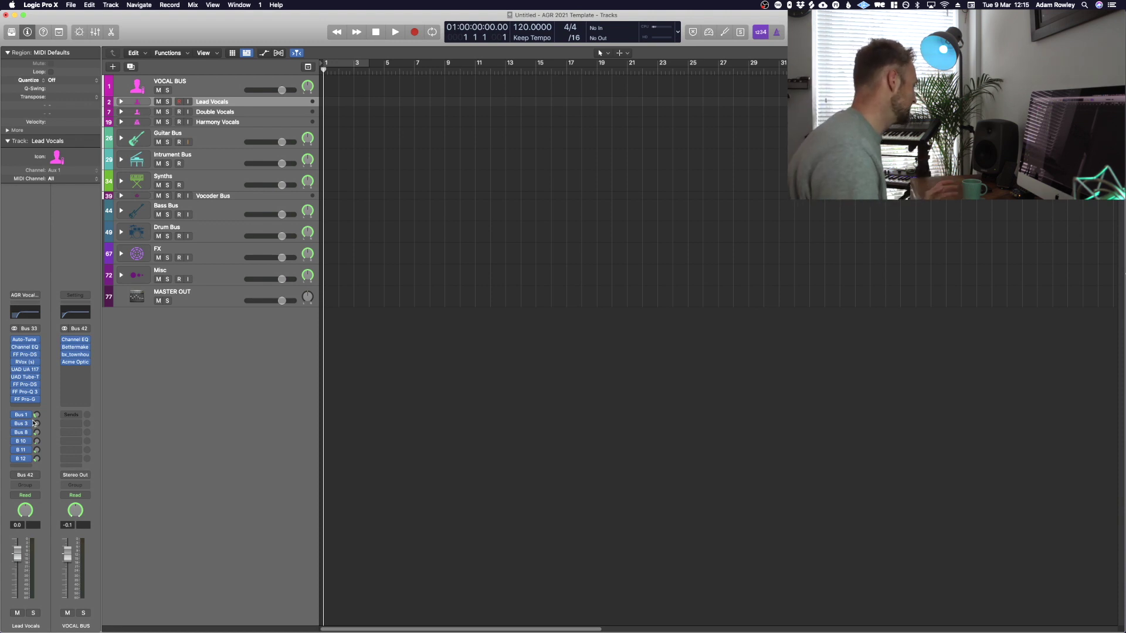
{"action": "left_click", "coordinate": [36, 432]}
{"action": "left_click", "coordinate": [37, 443]}
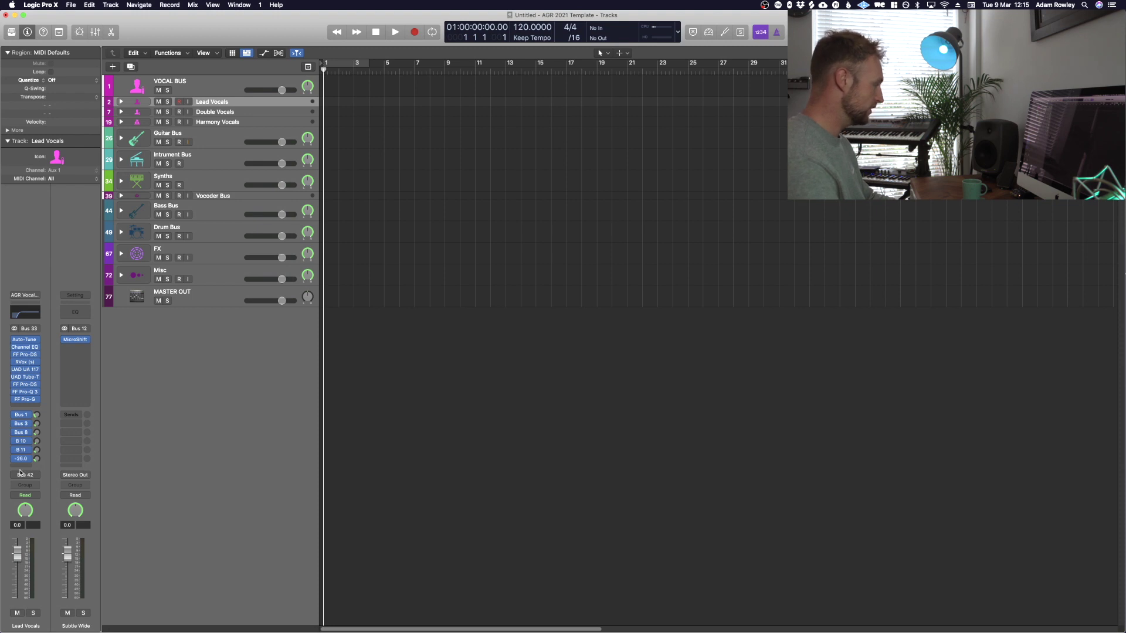
{"action": "left_click", "coordinate": [17, 469]}
{"action": "mouse_move", "coordinate": [21, 474]}
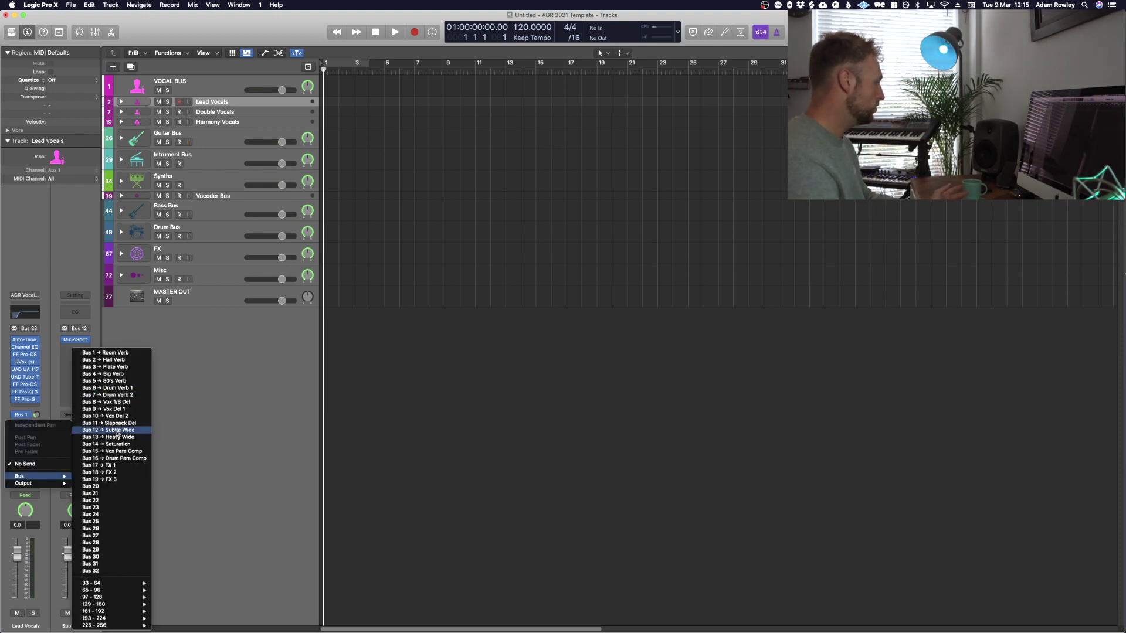
{"action": "left_click", "coordinate": [245, 411]}
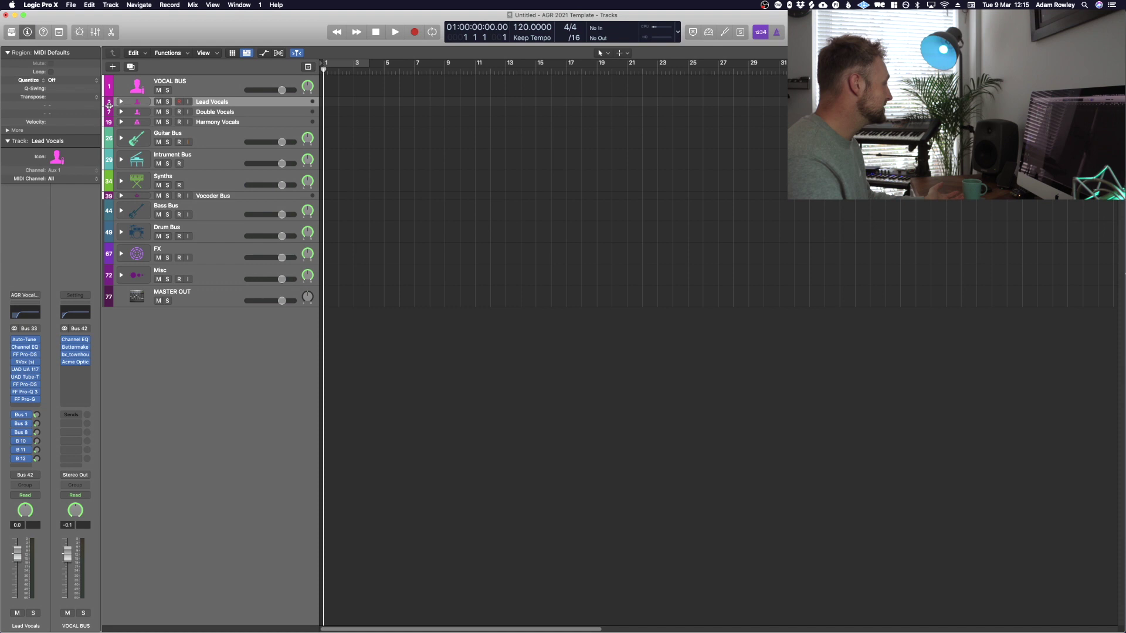
Step: Expand the Lead Vocals stack, record-enable Lead Vox Verse and collapse the stack
{"action": "left_click", "coordinate": [120, 102]}
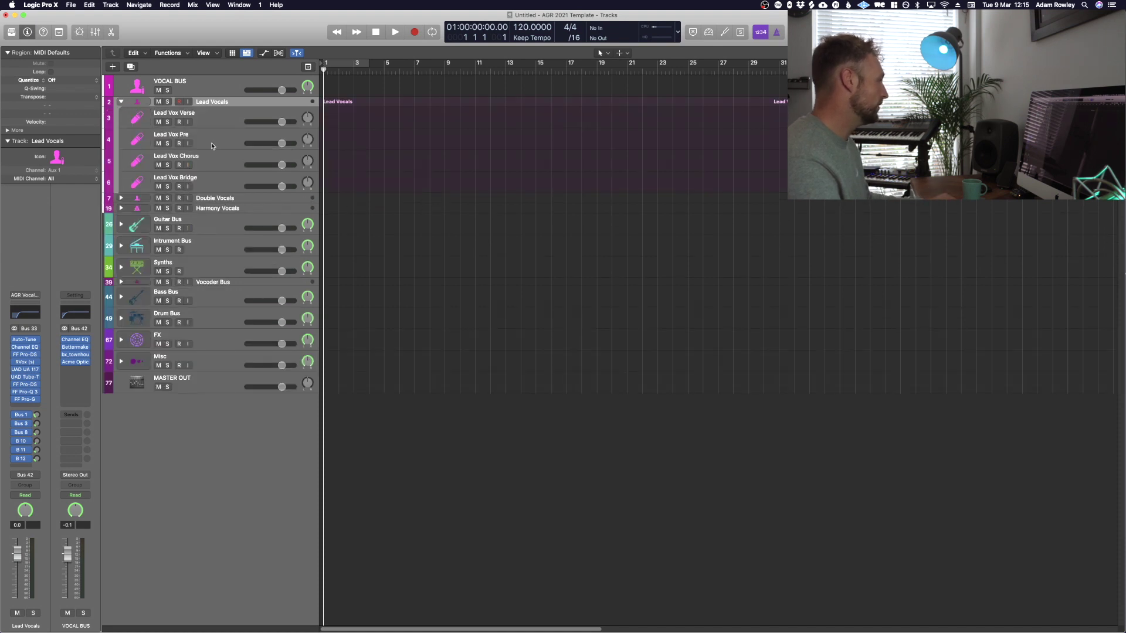
{"action": "left_click", "coordinate": [212, 116]}
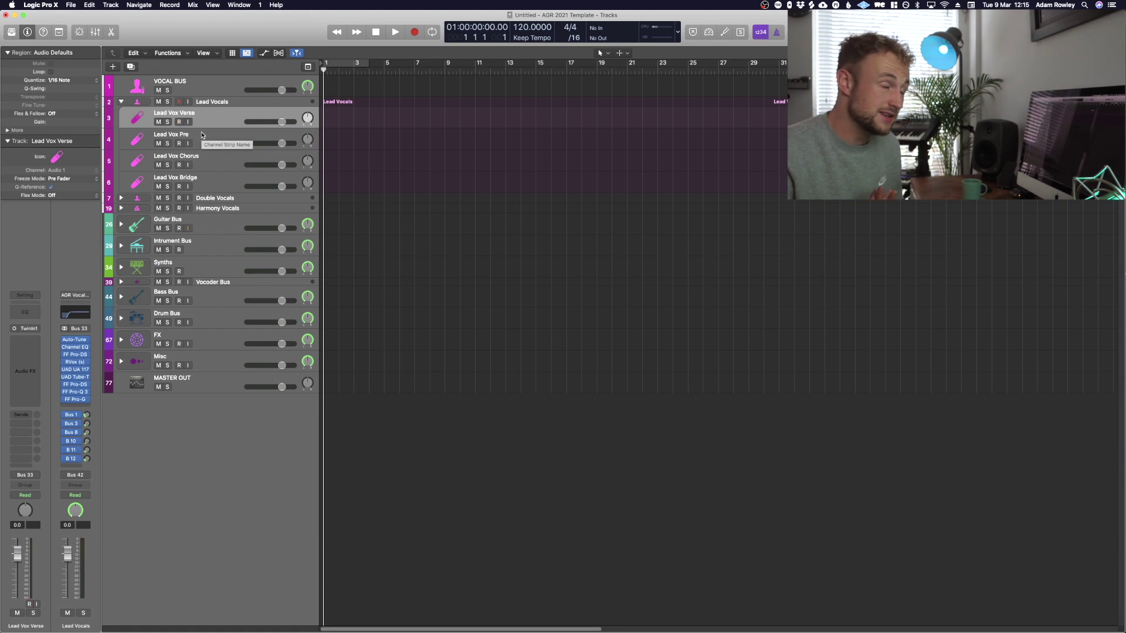
{"action": "key", "text": "alt+super+r"}
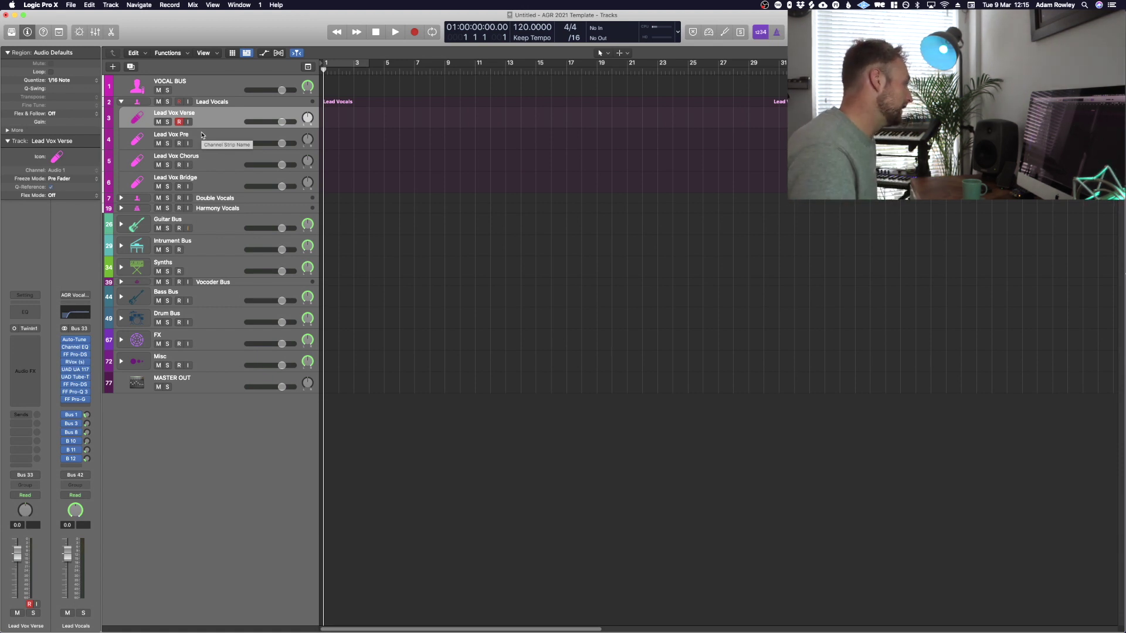
{"action": "key", "text": "alt+super+r"}
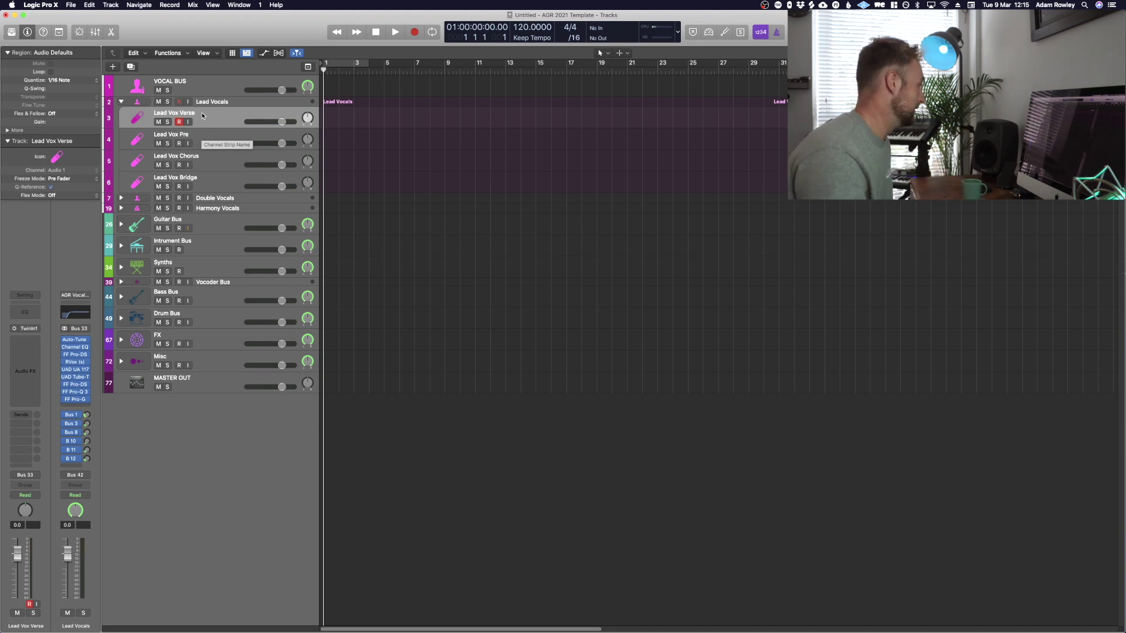
{"action": "key", "text": "ctrl+super+Left"}
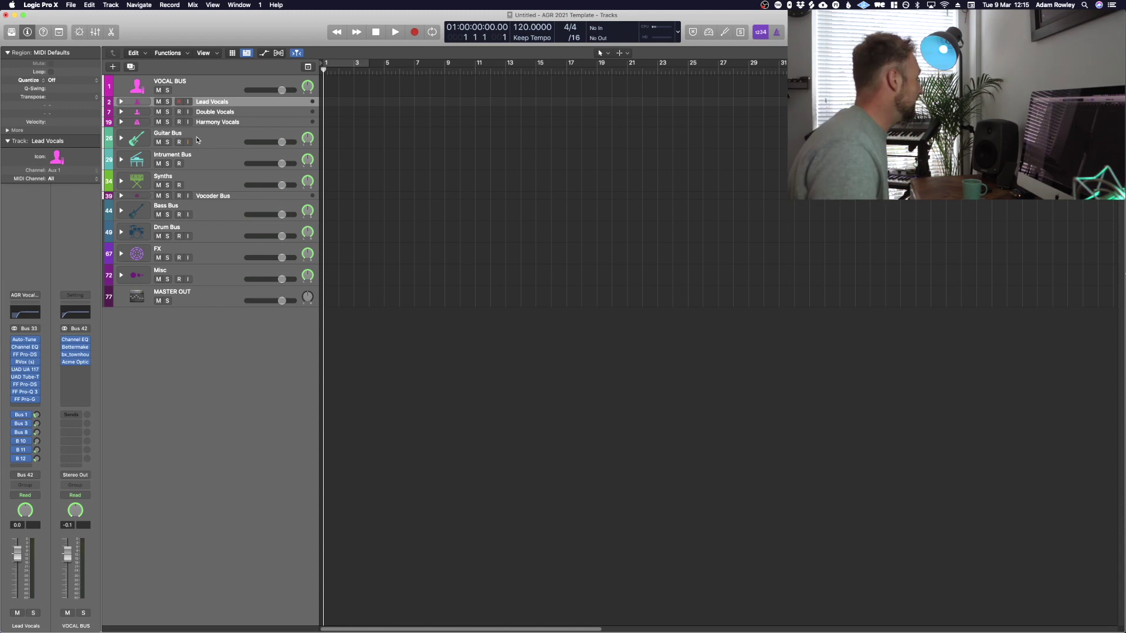
Step: Expand the Guitar Bus stack and compare the channel strips of GT TRACKING and ACC GT TRACKING
{"action": "left_click", "coordinate": [196, 139]}
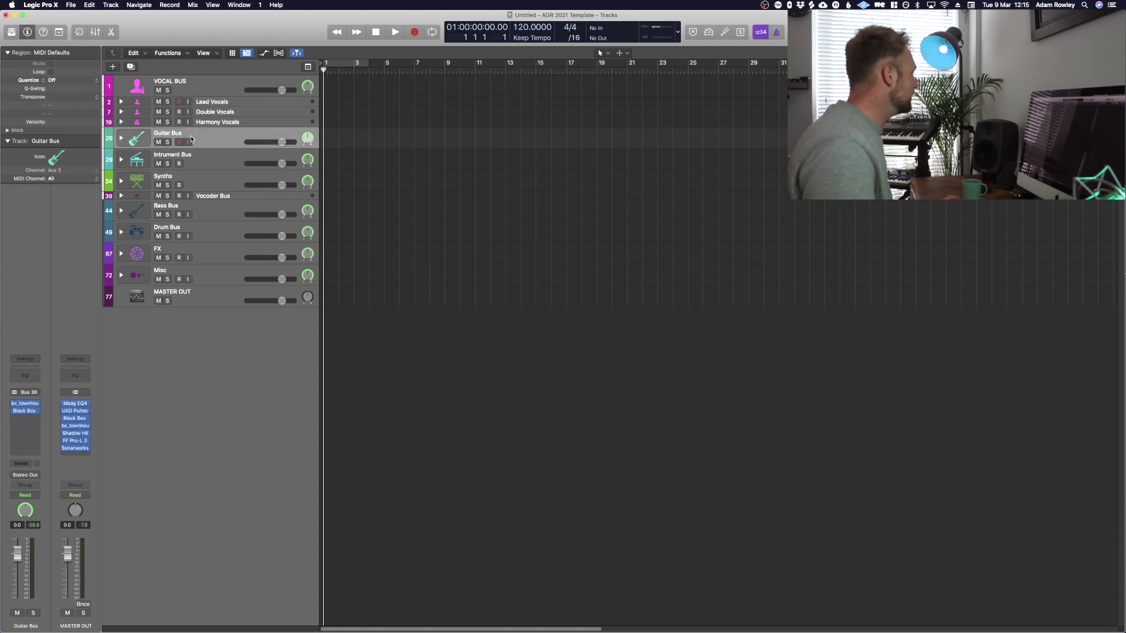
{"action": "left_click", "coordinate": [121, 139]}
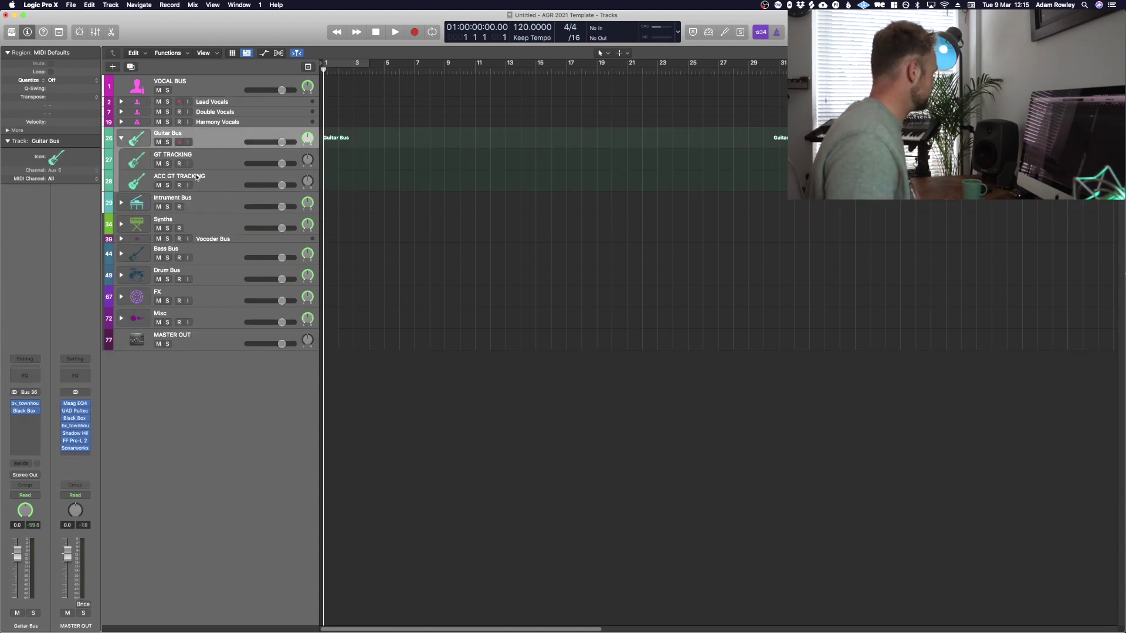
{"action": "left_click", "coordinate": [207, 157]}
{"action": "key", "text": "Down"}
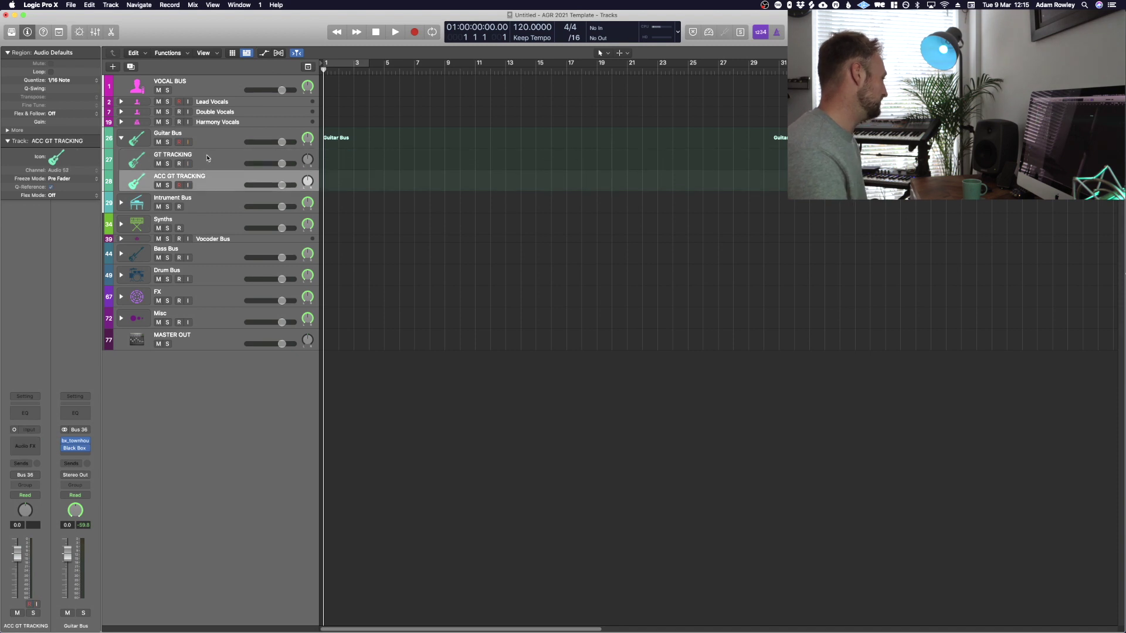
{"action": "key", "text": "Up"}
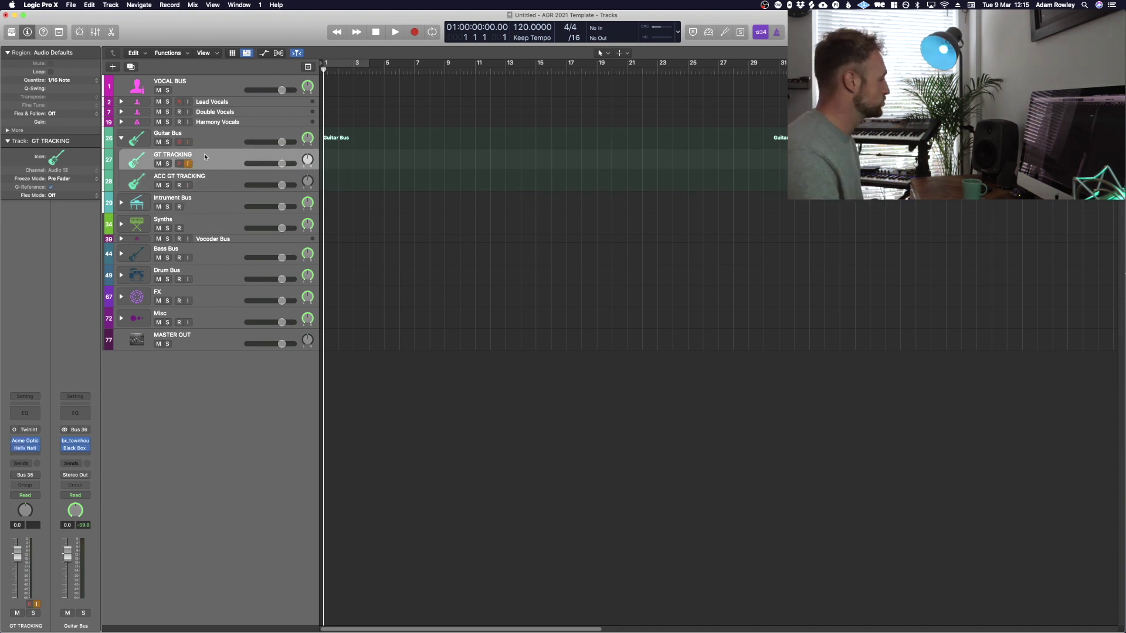
Step: Inspect the Acme Opticom XLA-3 and Helix Native plug-ins on GT TRACKING and close both
{"action": "left_click", "coordinate": [25, 444]}
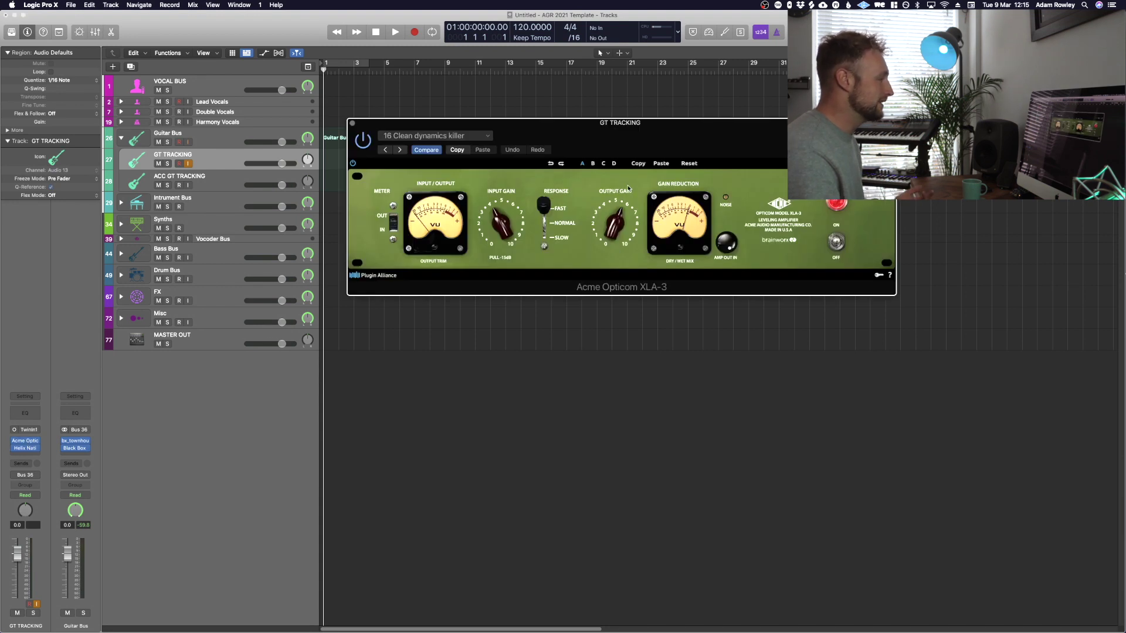
{"action": "mouse_move", "coordinate": [591, 132]}
{"action": "left_mouse_down"}
{"action": "mouse_move", "coordinate": [641, 145]}
{"action": "mouse_move", "coordinate": [580, 145]}
{"action": "left_mouse_up"}
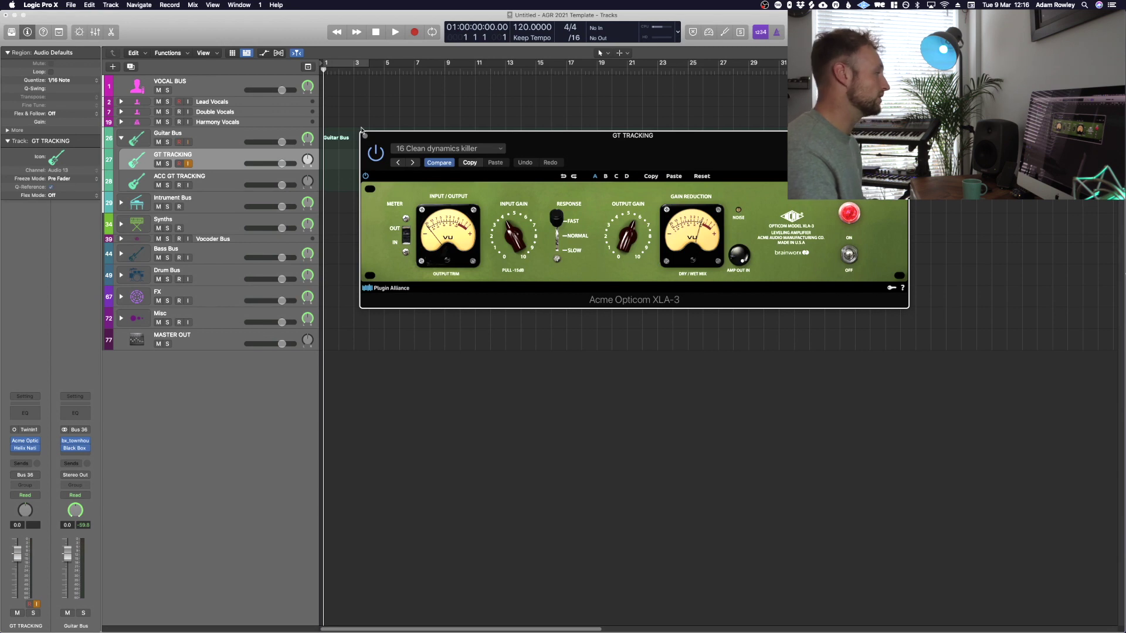
{"action": "left_click", "coordinate": [365, 137]}
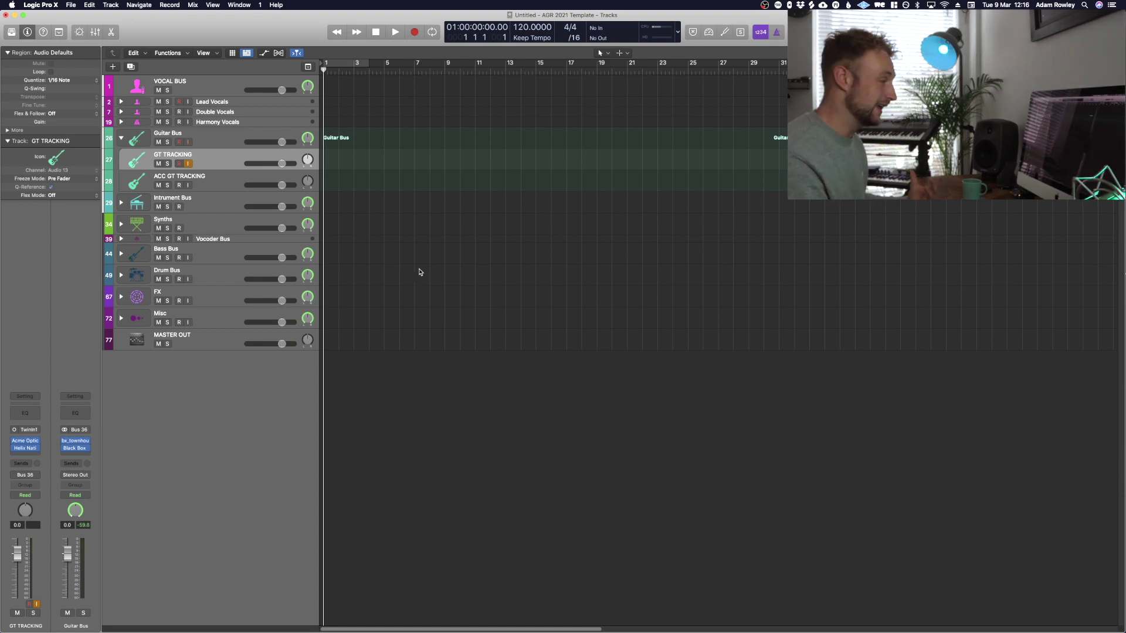
{"action": "left_click", "coordinate": [25, 444]}
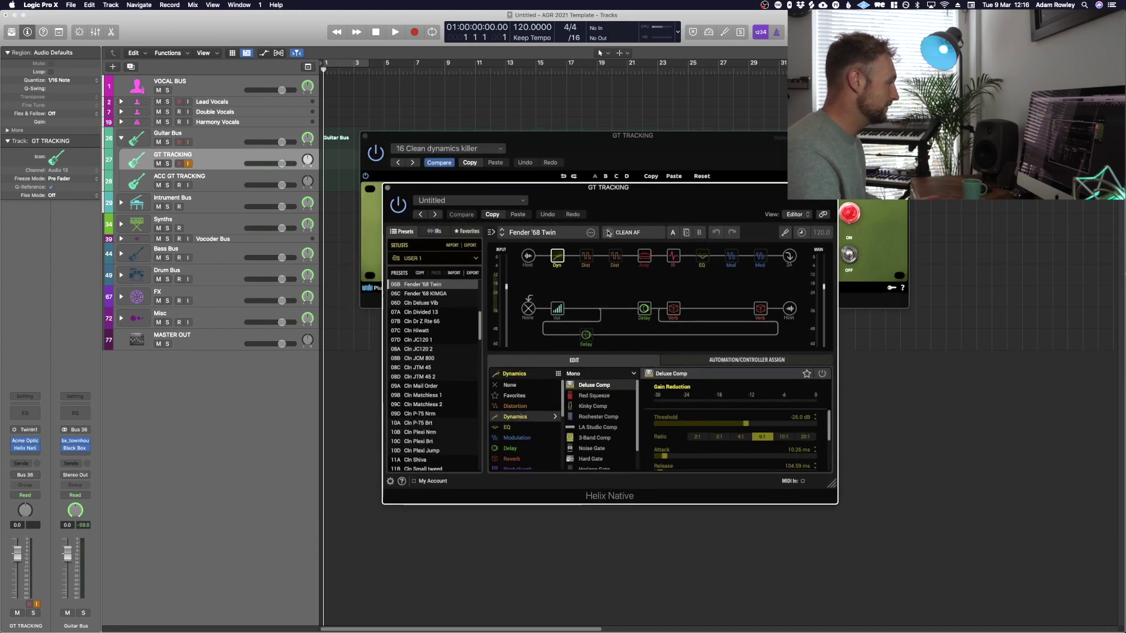
{"action": "left_click", "coordinate": [364, 136]}
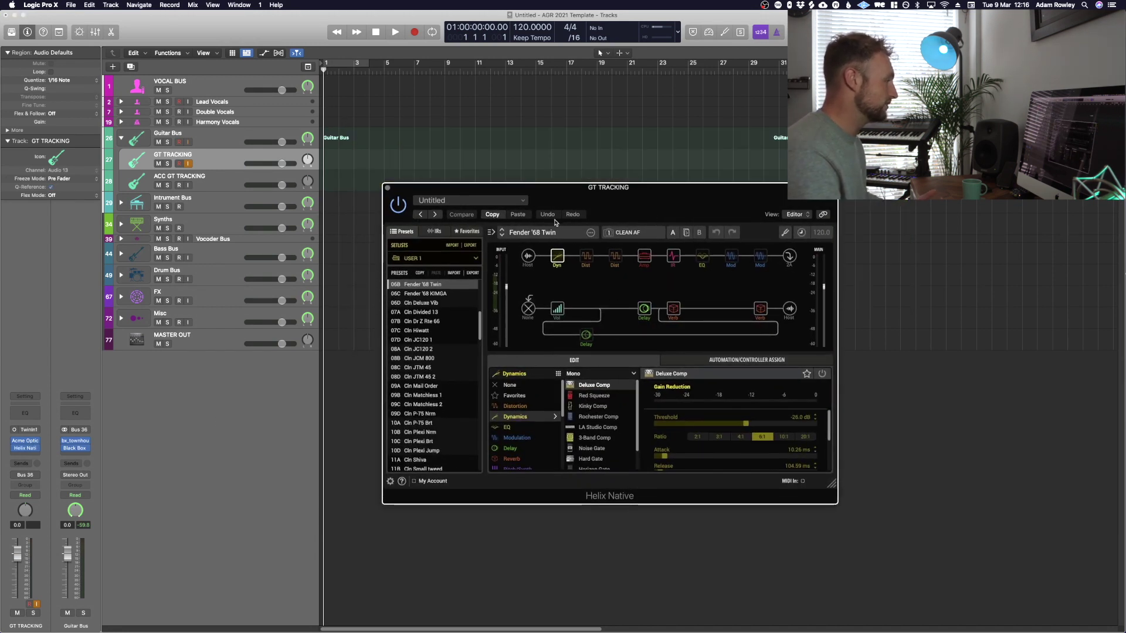
{"action": "left_click", "coordinate": [388, 189]}
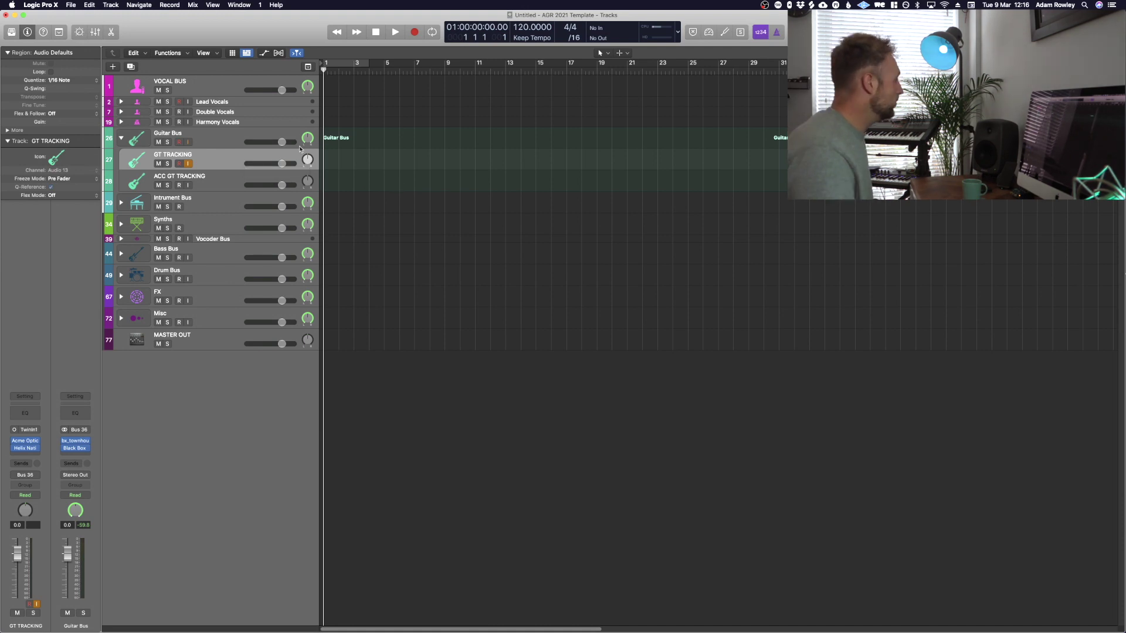
Step: Try panning the GT TRACKING track and return its pan to the centre
{"action": "left_click", "coordinate": [314, 78]}
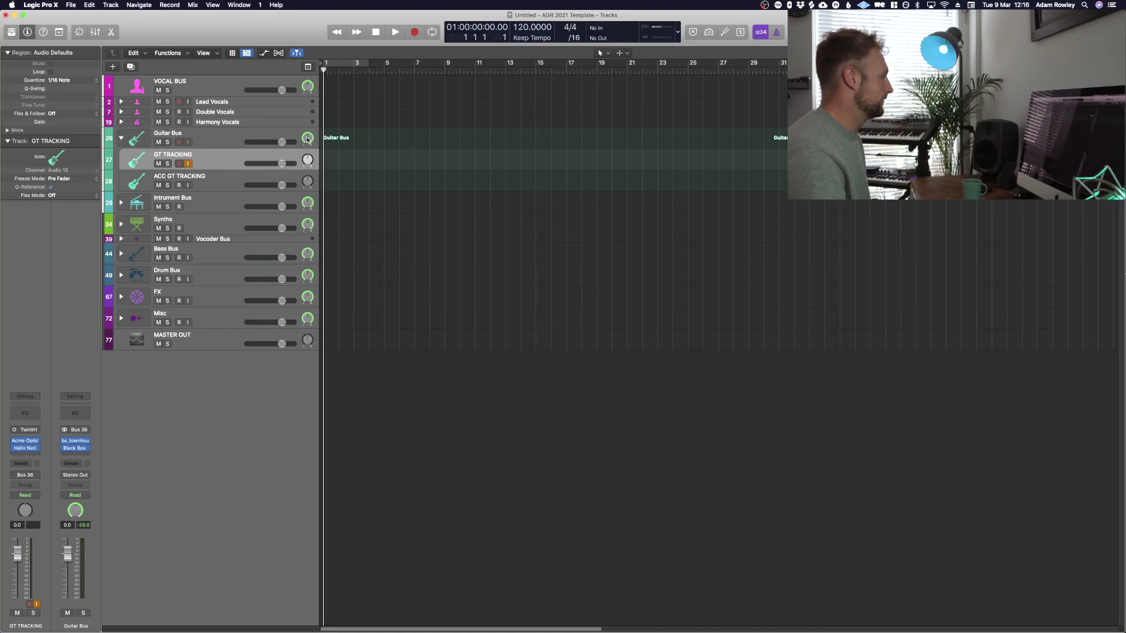
{"action": "left_click_drag", "start_coordinate": [307, 160], "coordinate": [307, 154]}
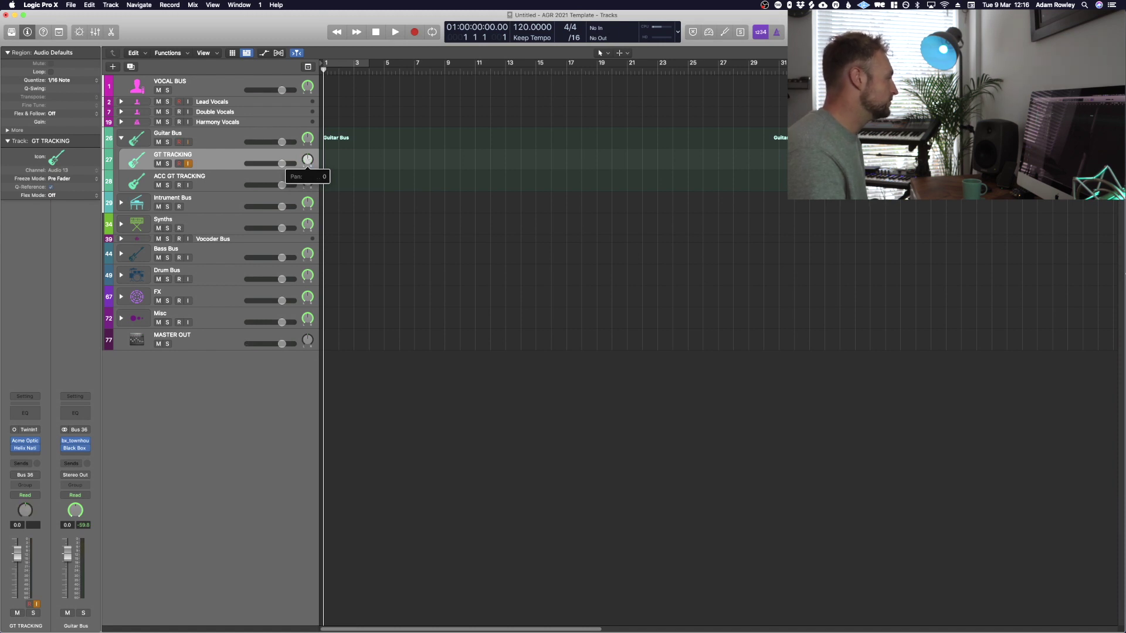
{"action": "mouse_move", "coordinate": [307, 159]}
{"action": "left_mouse_down"}
{"action": "mouse_move", "coordinate": [313, 120]}
{"action": "mouse_move", "coordinate": [312, 159]}
{"action": "left_mouse_up"}
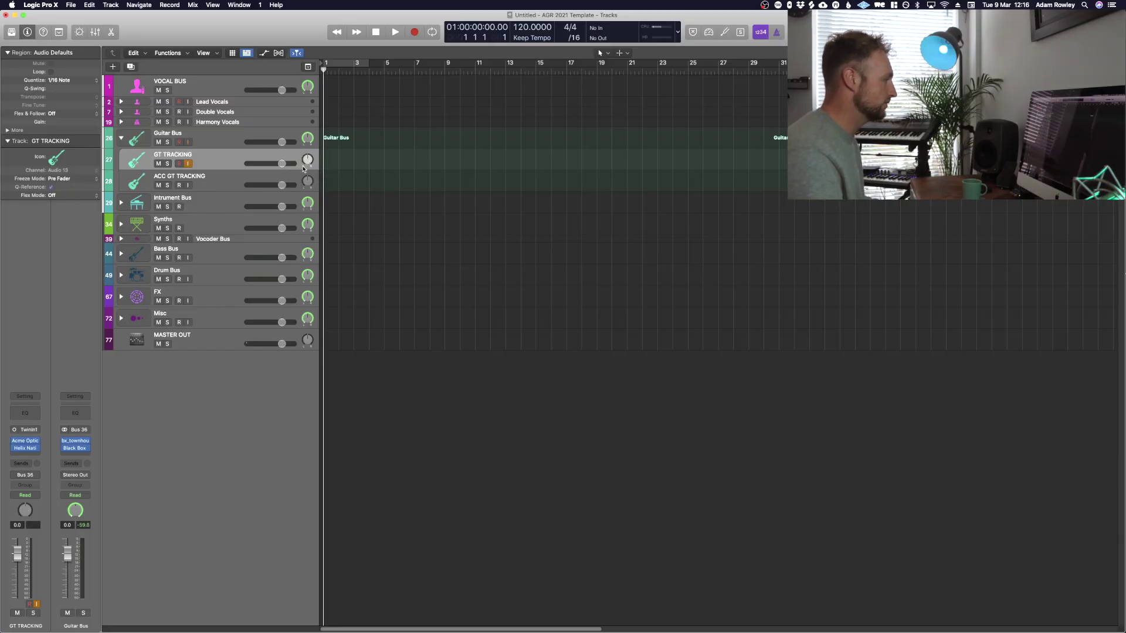
Step: Try Binaural Pan and Balance as the Guitar Bus pan mode in the mixer and return it to Stereo Pan
{"action": "left_click", "coordinate": [233, 135]}
{"action": "right_click", "coordinate": [27, 507]}
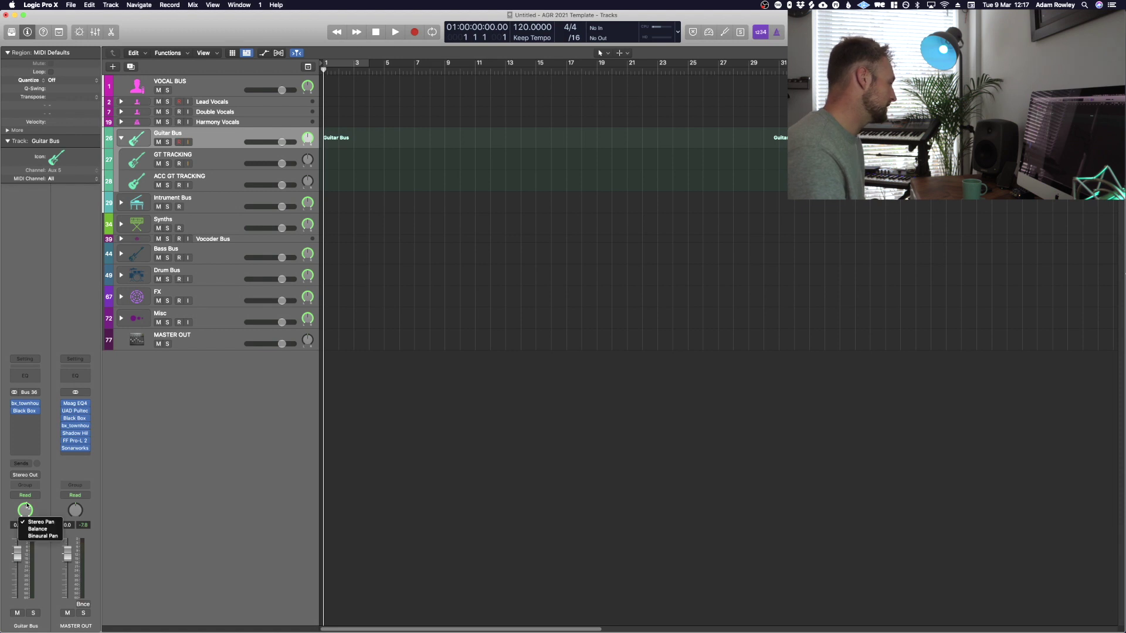
{"action": "key", "text": "Escape"}
{"action": "key", "text": "x"}
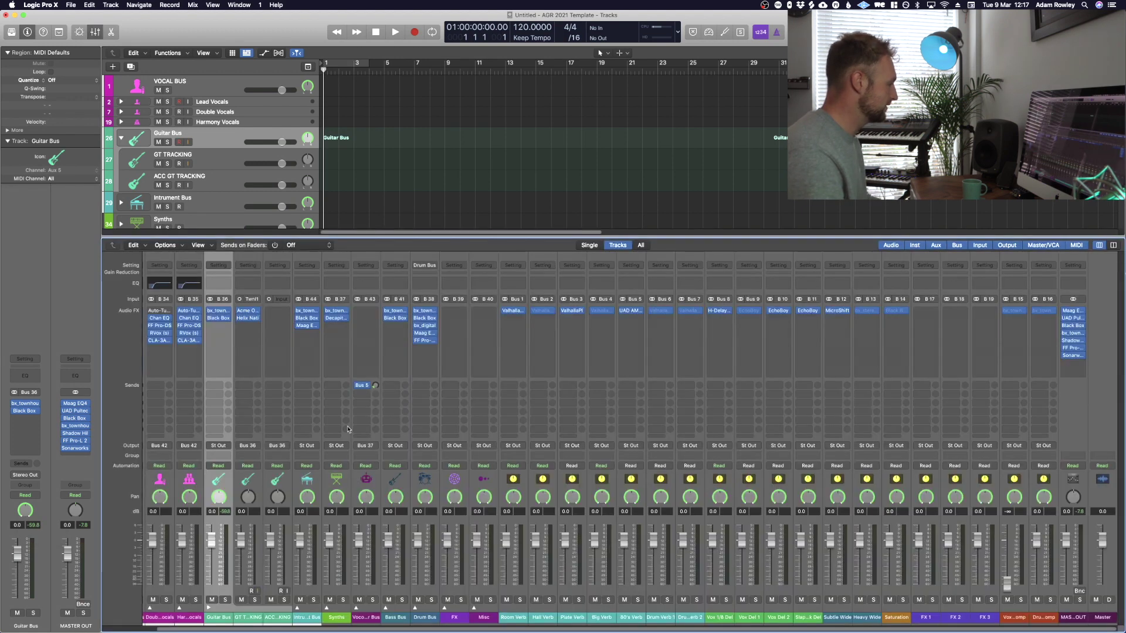
{"action": "right_click", "coordinate": [221, 503]}
{"action": "left_click", "coordinate": [220, 499]}
{"action": "right_click", "coordinate": [219, 498]}
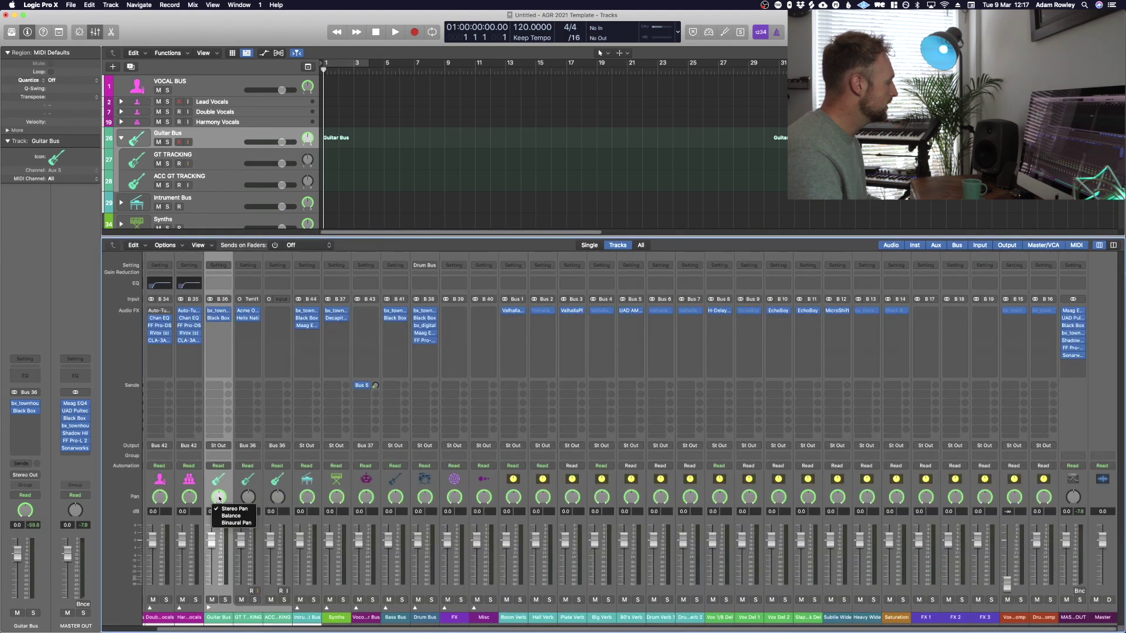
{"action": "left_click", "coordinate": [236, 523]}
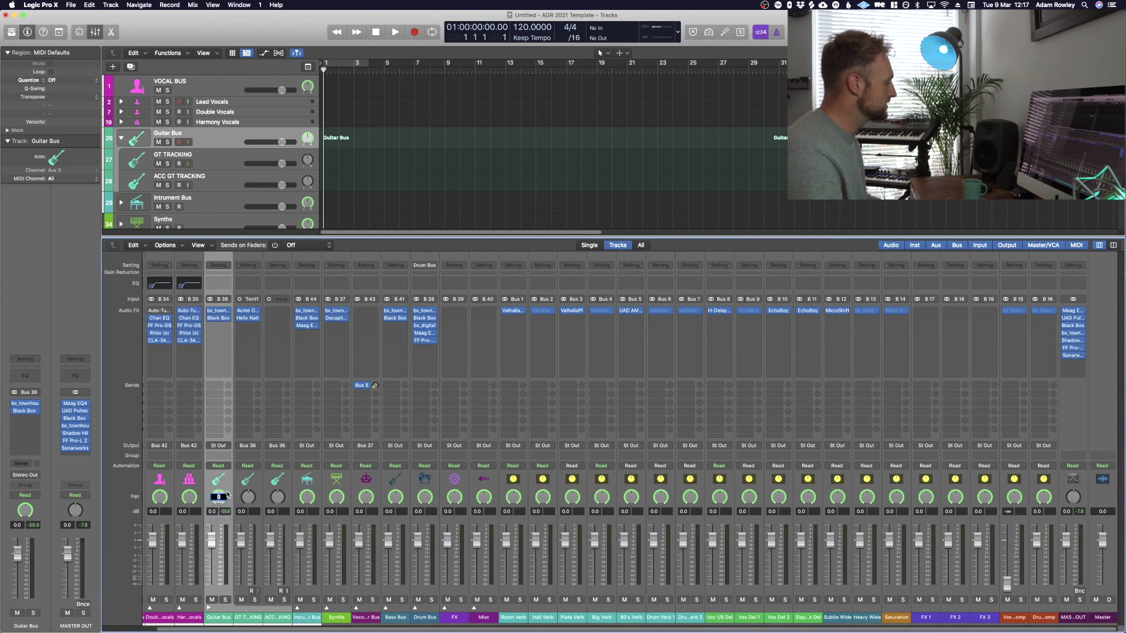
{"action": "right_click", "coordinate": [218, 497]}
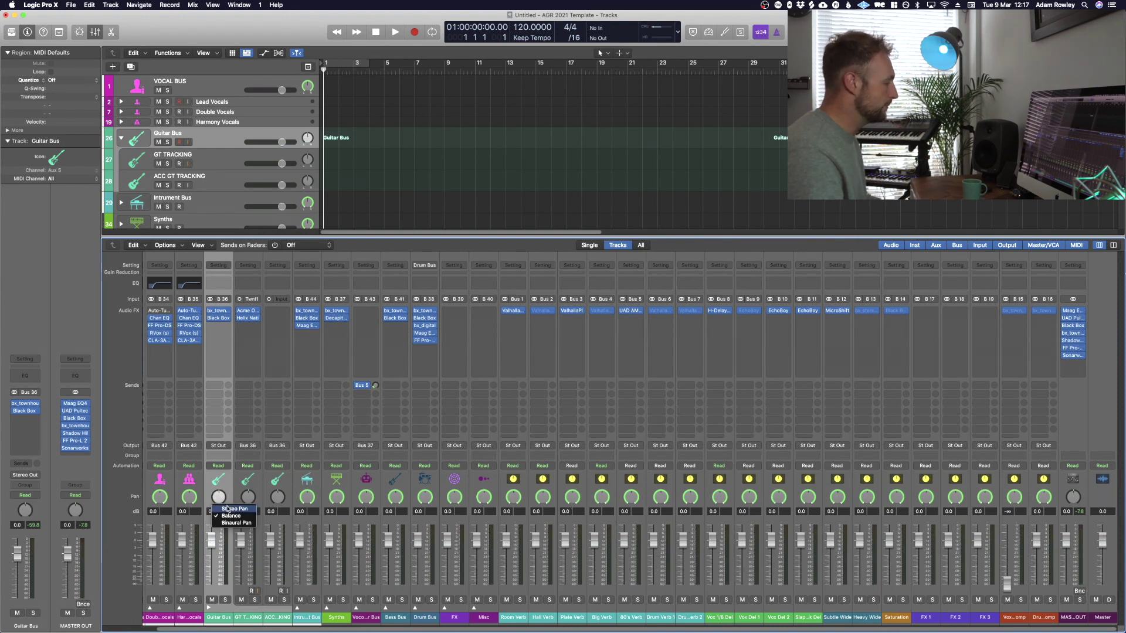
{"action": "left_click", "coordinate": [230, 509]}
{"action": "mouse_move", "coordinate": [218, 497]}
{"action": "left_mouse_down"}
{"action": "mouse_move", "coordinate": [218, 508]}
{"action": "mouse_move", "coordinate": [219, 487]}
{"action": "mouse_move", "coordinate": [218, 501]}
{"action": "left_mouse_up"}
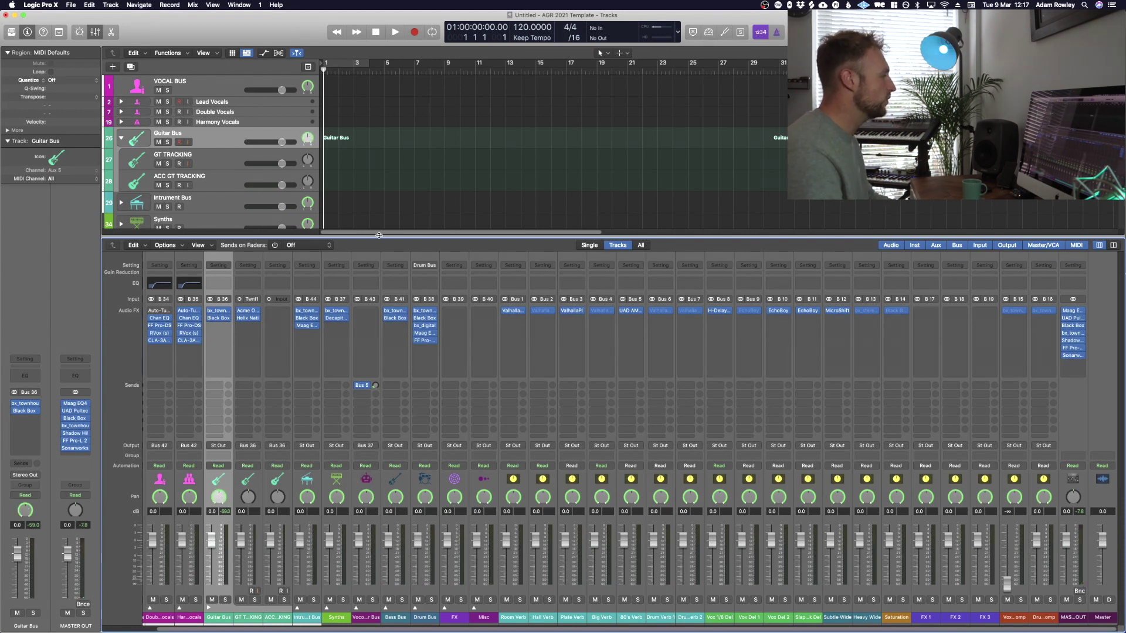
Step: Close the mixer, try the Guitar Bus channel in mono and restore its stereo format
{"action": "key", "text": "x"}
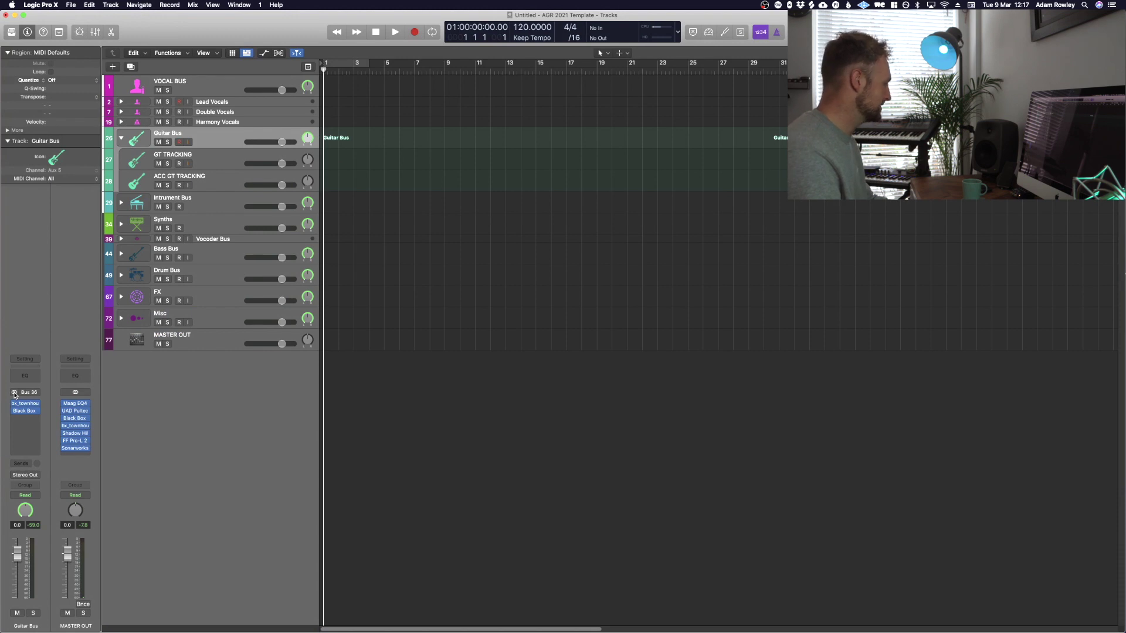
{"action": "left_click", "coordinate": [16, 394]}
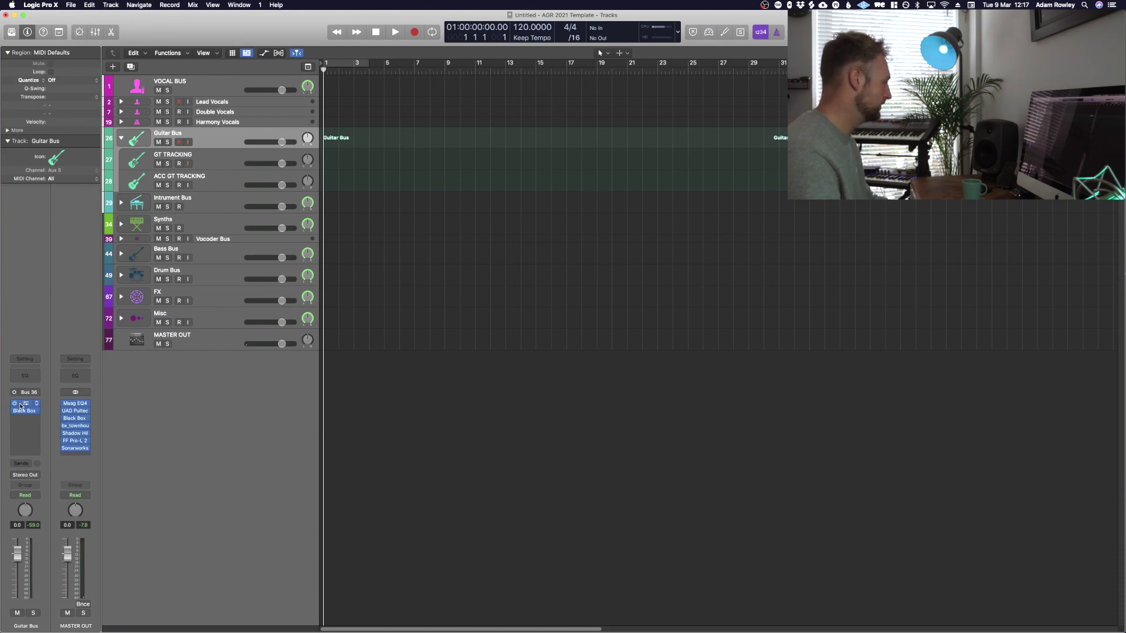
{"action": "left_click", "coordinate": [26, 511]}
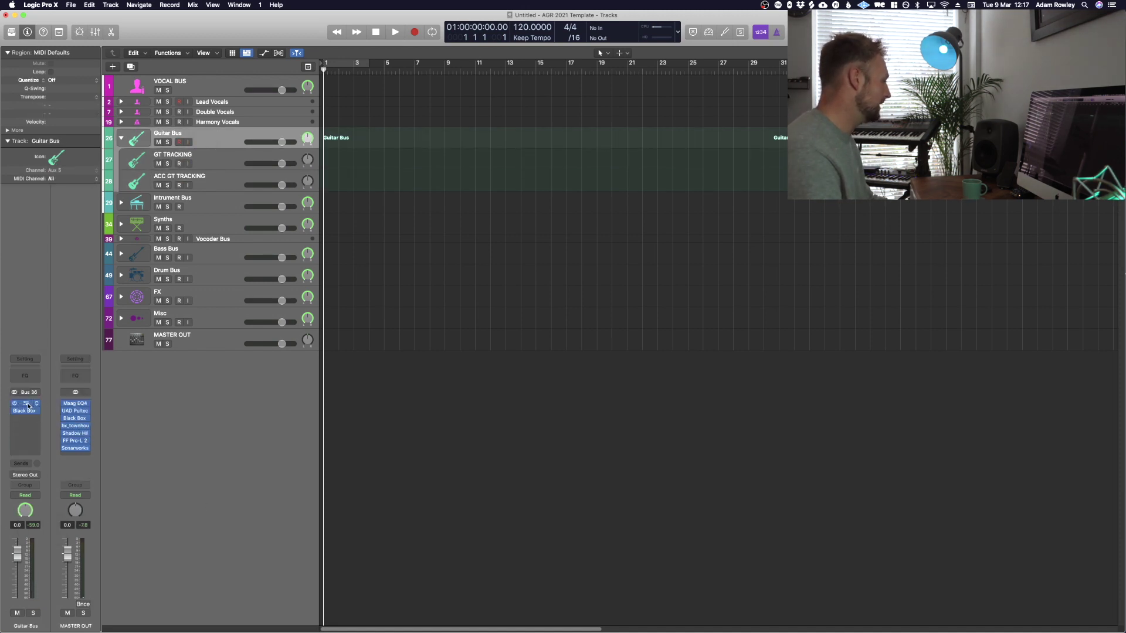
Step: Inspect the bx_townhouse and Black Box HG-2 plug-ins on the Guitar Bus, close them and collapse the stack
{"action": "left_click", "coordinate": [27, 405]}
{"action": "left_click", "coordinate": [25, 411]}
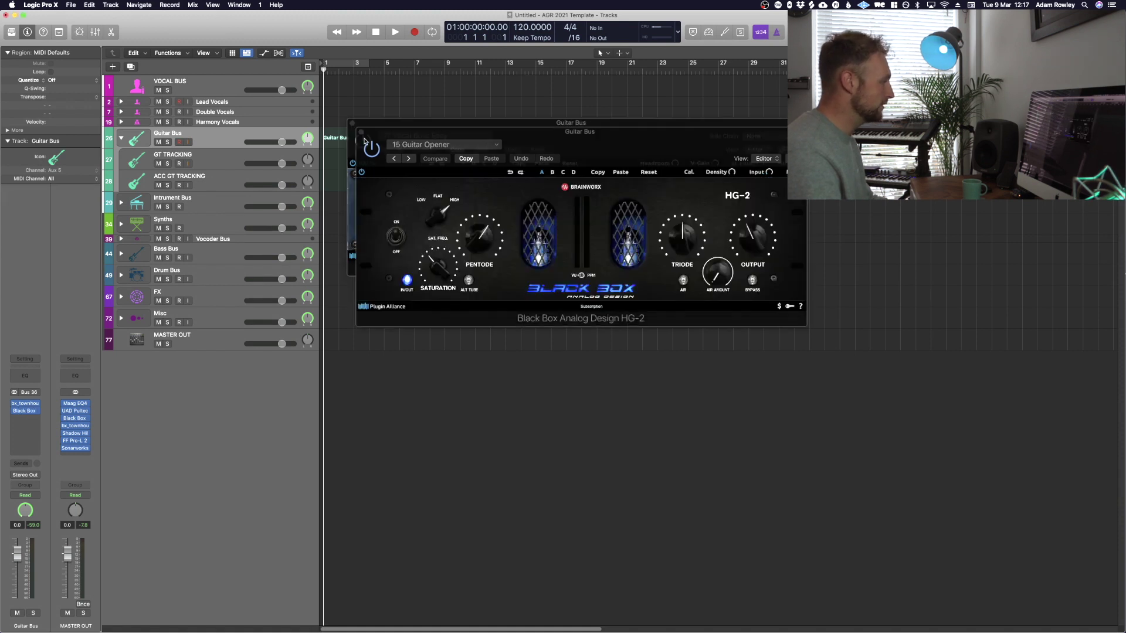
{"action": "key", "text": "super+w"}
{"action": "left_click", "coordinate": [121, 138]}
Step: Expand the Intrument Bus stack and view the Piano track's channel strip
{"action": "left_click", "coordinate": [141, 159]}
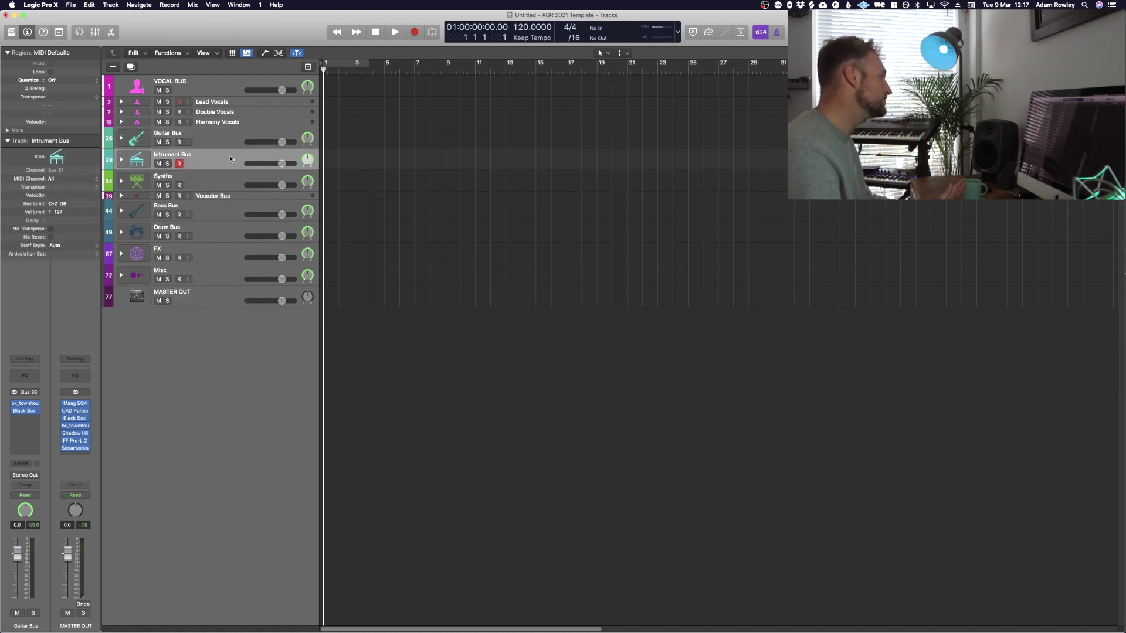
{"action": "left_click", "coordinate": [121, 159]}
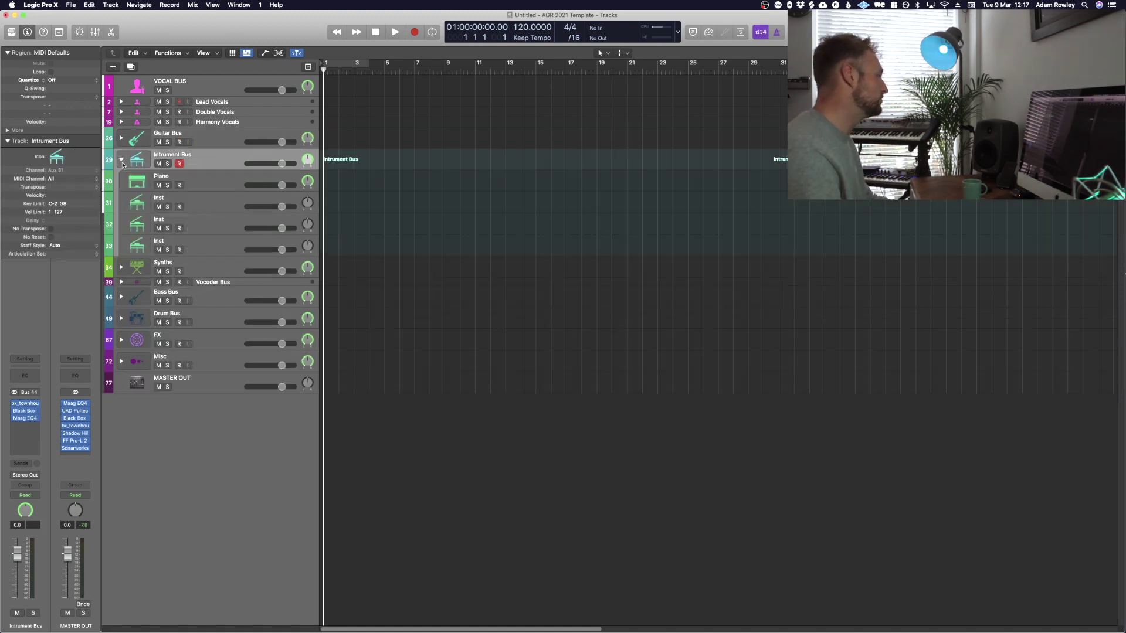
{"action": "left_click", "coordinate": [179, 183]}
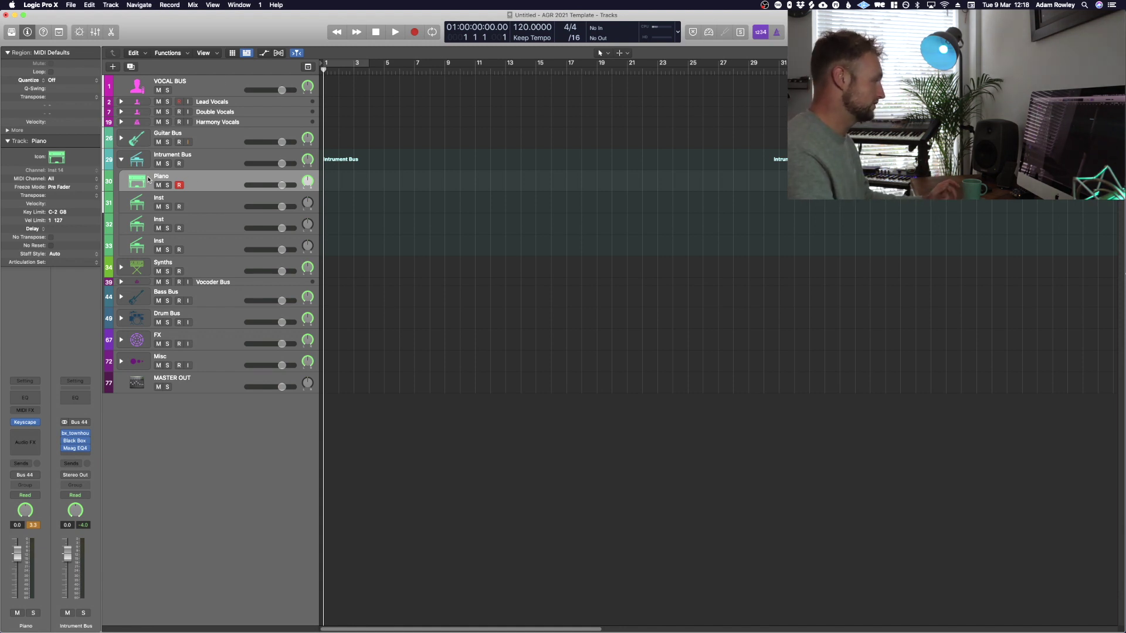
Step: Recolor the Piano and Inst tracks in the Intrument Bus stack teal to match their bus, and step through them
{"action": "key", "text": "alt+c"}
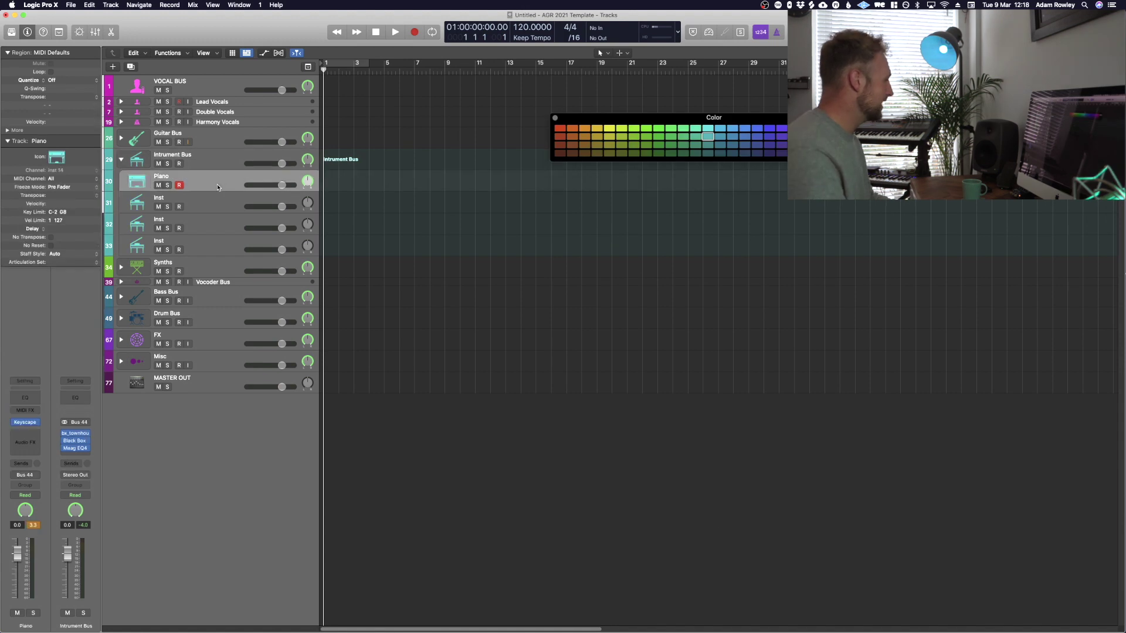
{"action": "key", "text": "Down"}
{"action": "key", "text": "Down"}
{"action": "key", "text": "Down"}
{"action": "key", "text": "Up"}
{"action": "key", "text": "Up"}
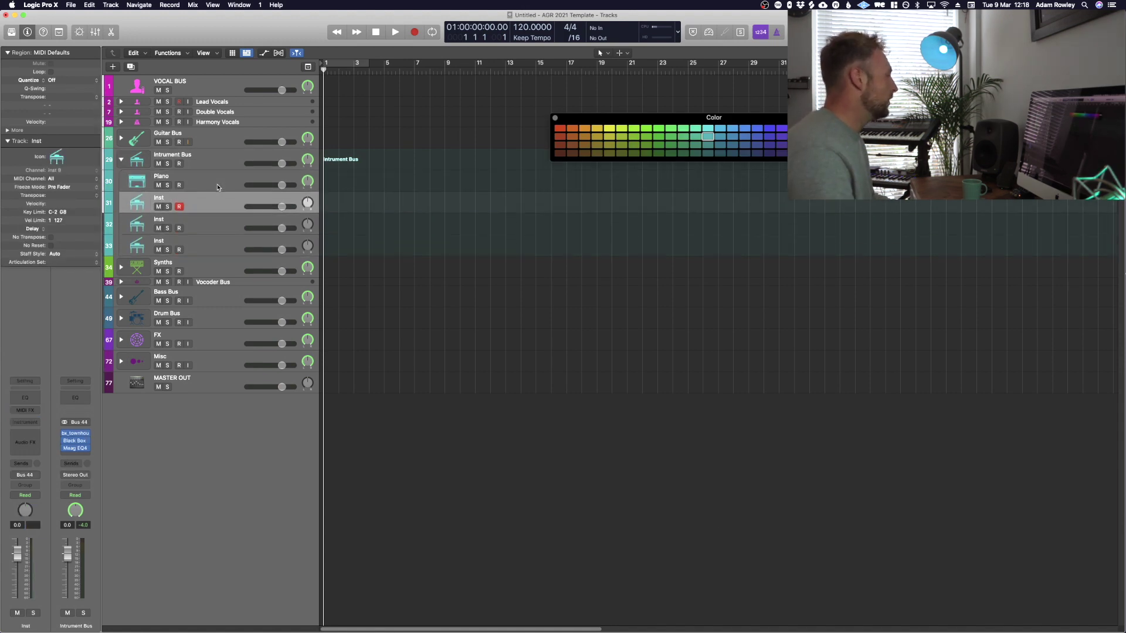
Step: Review the channel strips of the Inst tracks, then collapse the Intrument Bus stack and select its bus
{"action": "key", "text": "Down"}
{"action": "key", "text": "Up"}
{"action": "key", "text": "Down"}
{"action": "key", "text": "Up"}
{"action": "key", "text": "Down"}
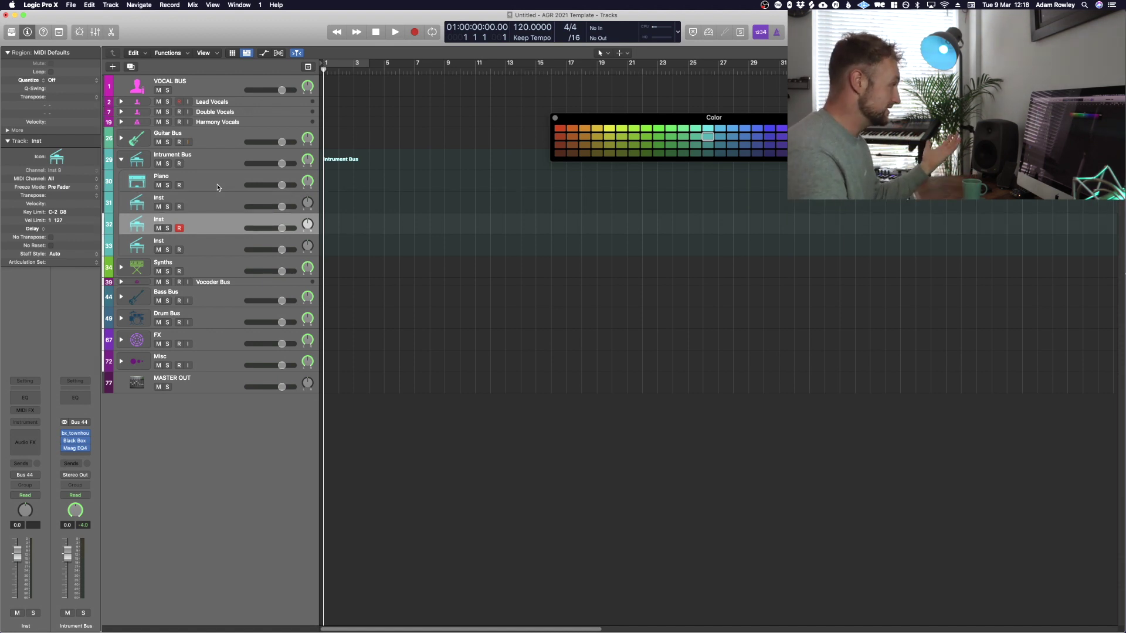
{"action": "key", "text": "Up"}
{"action": "key", "text": "Down"}
{"action": "key", "text": "Down"}
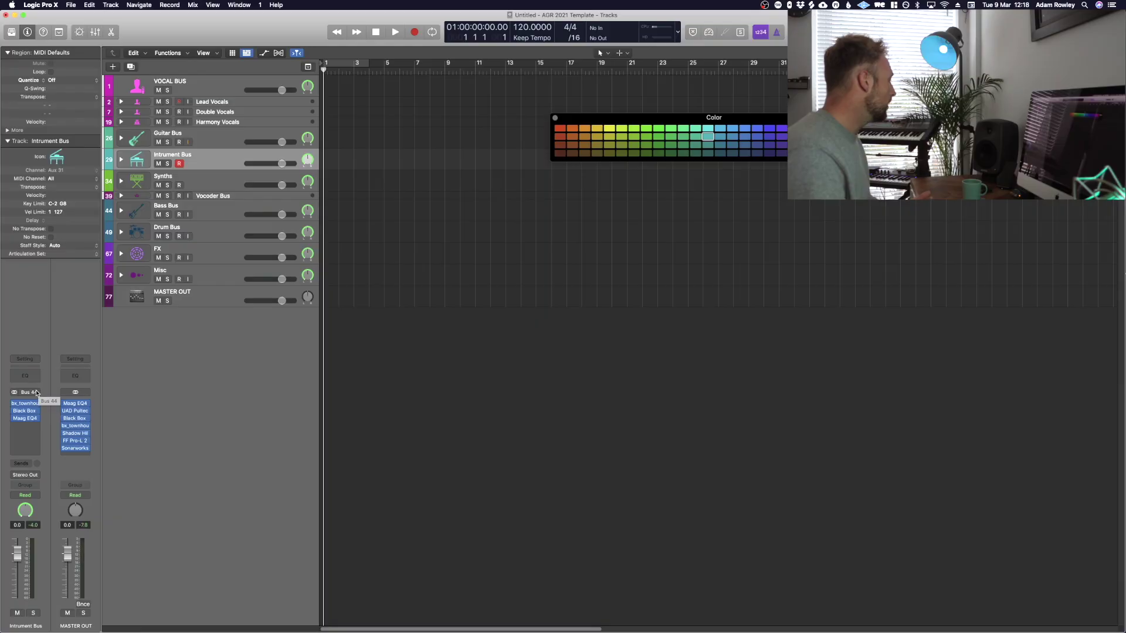
Step: Inspect the Intrument Bus's bx_townhouse and Black Box HG-2 plug-ins, then adjust the Air Band knob of its Maag EQ4
{"action": "left_click", "coordinate": [26, 404]}
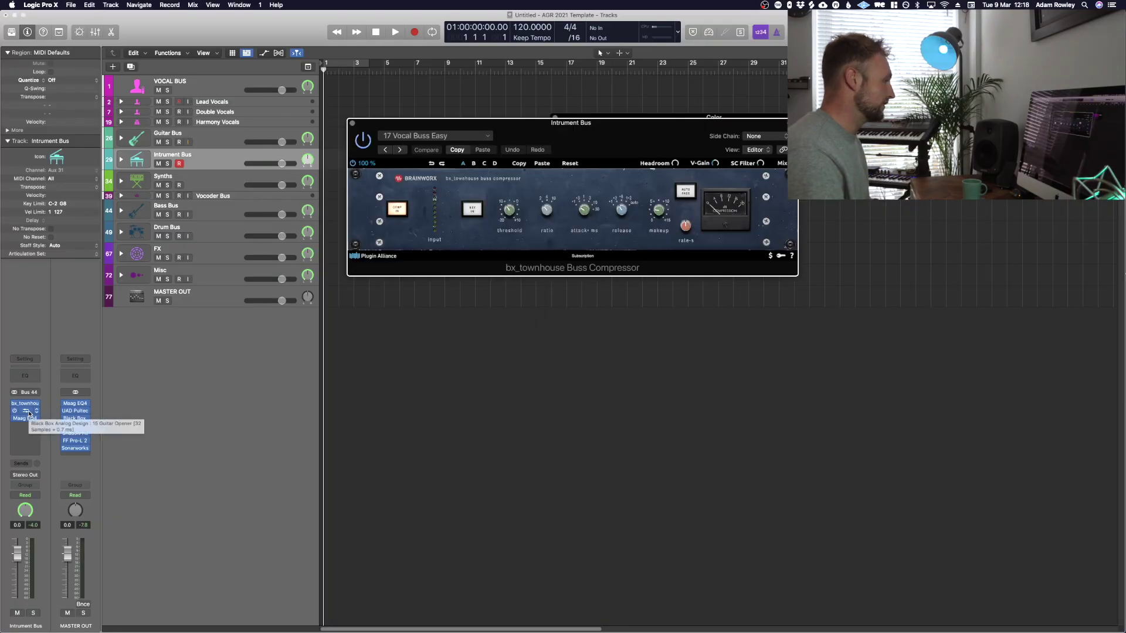
{"action": "left_click", "coordinate": [24, 411]}
{"action": "left_click", "coordinate": [362, 132]}
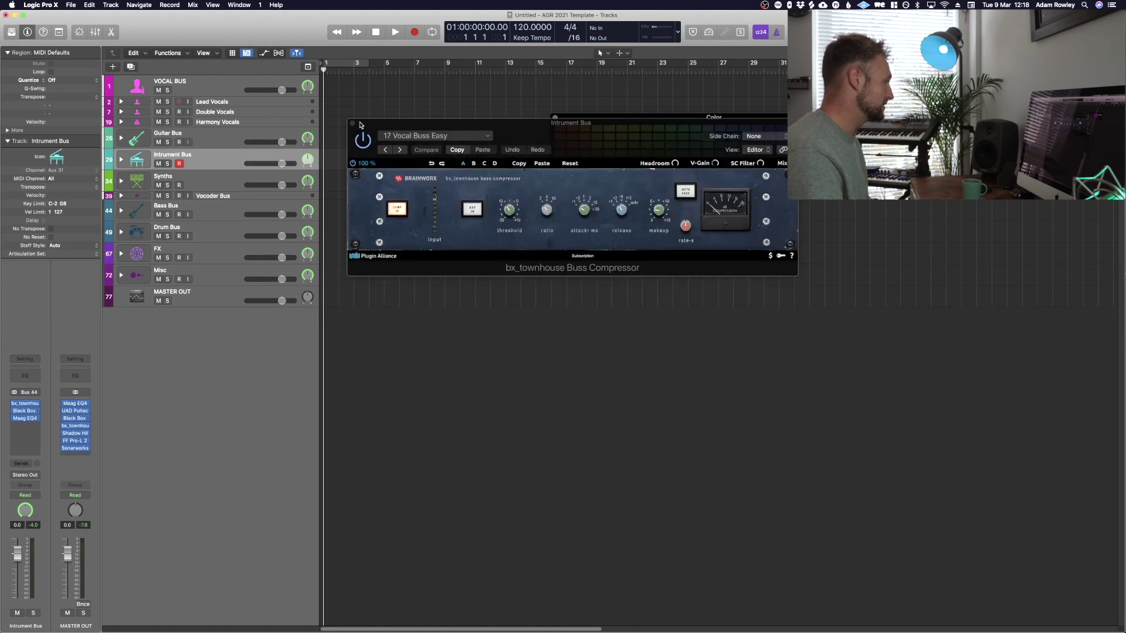
{"action": "left_click", "coordinate": [353, 123]}
{"action": "left_click", "coordinate": [25, 419]}
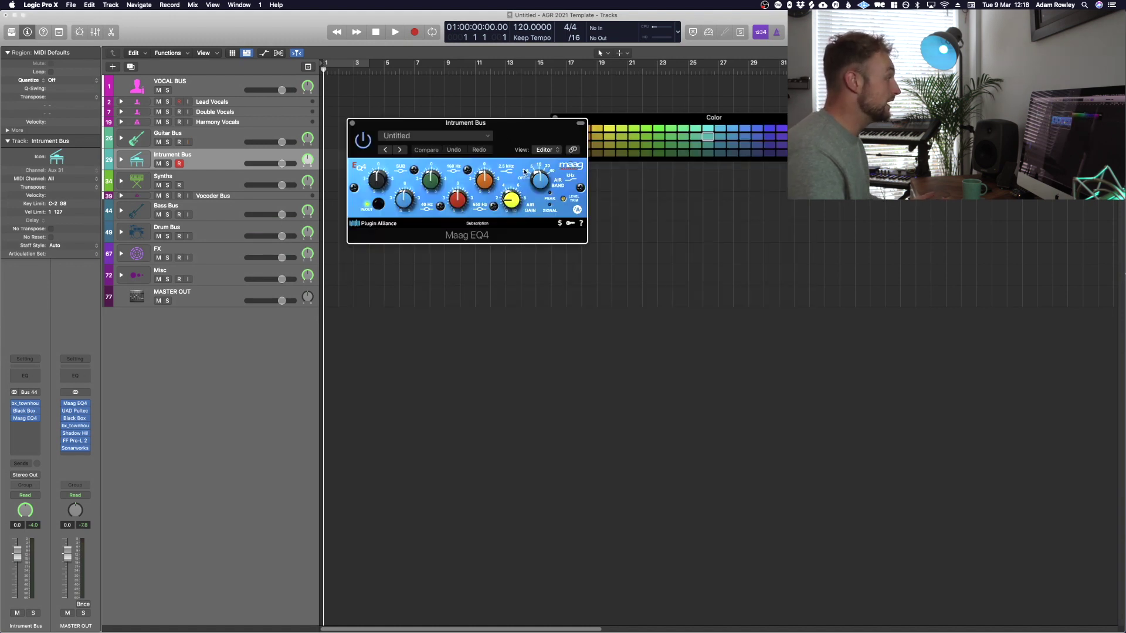
{"action": "left_click", "coordinate": [542, 178]}
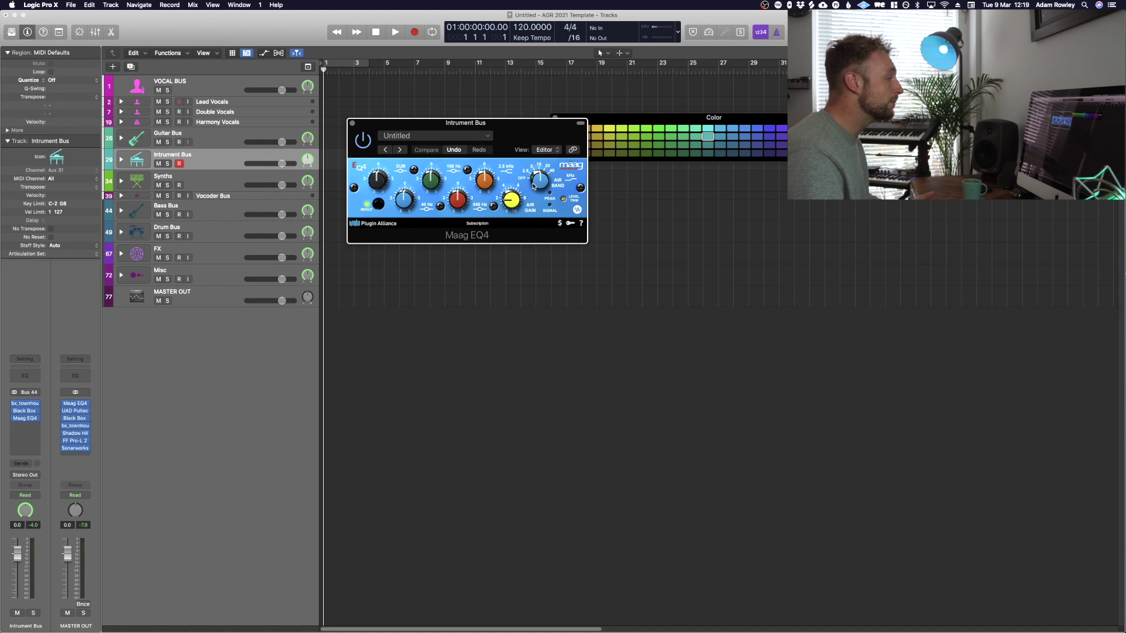
Step: Expand the Synths stack, inspect the bus's bx_townhouse and Decapitator plug-ins, then close them and collapse the stack
{"action": "left_click", "coordinate": [193, 180]}
{"action": "left_click", "coordinate": [121, 181]}
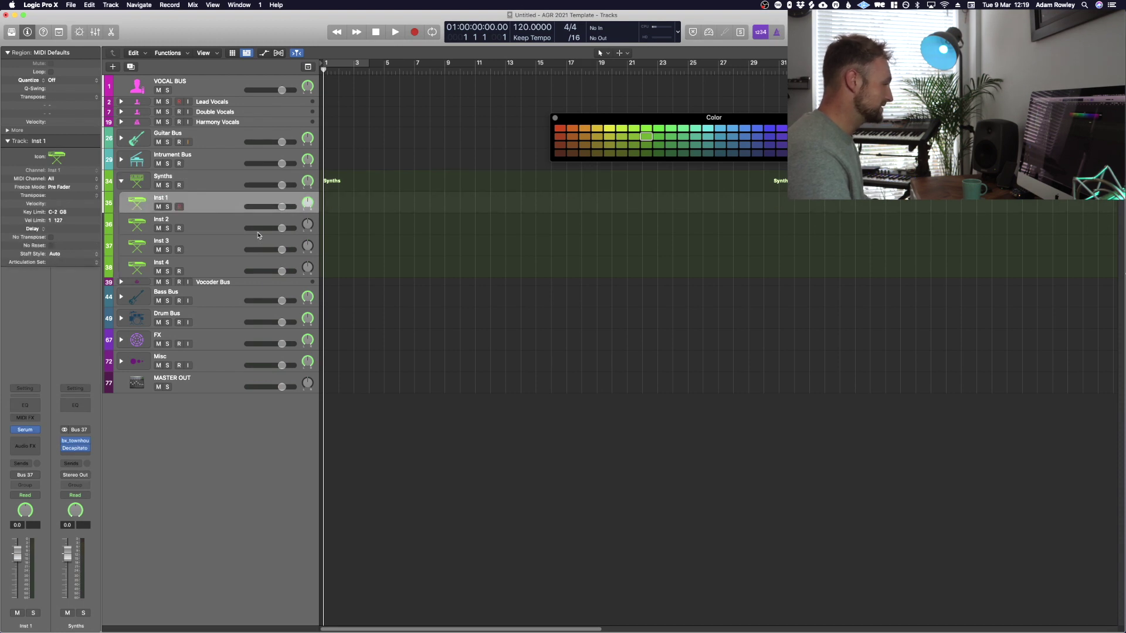
{"action": "left_click", "coordinate": [61, 401]}
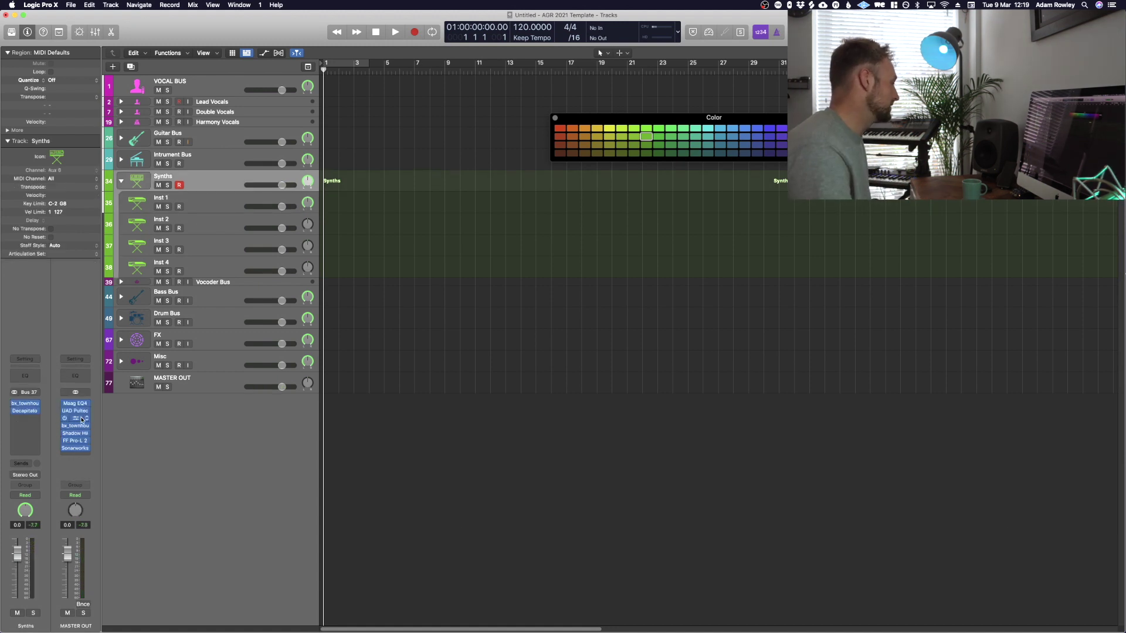
{"action": "left_click", "coordinate": [26, 405]}
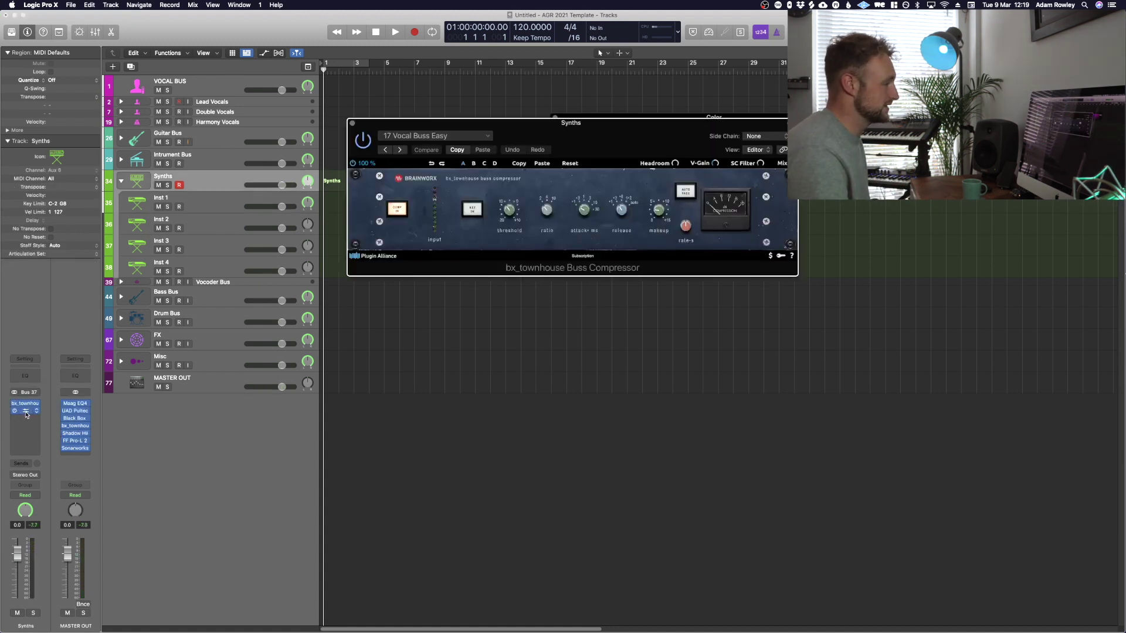
{"action": "left_click", "coordinate": [26, 411]}
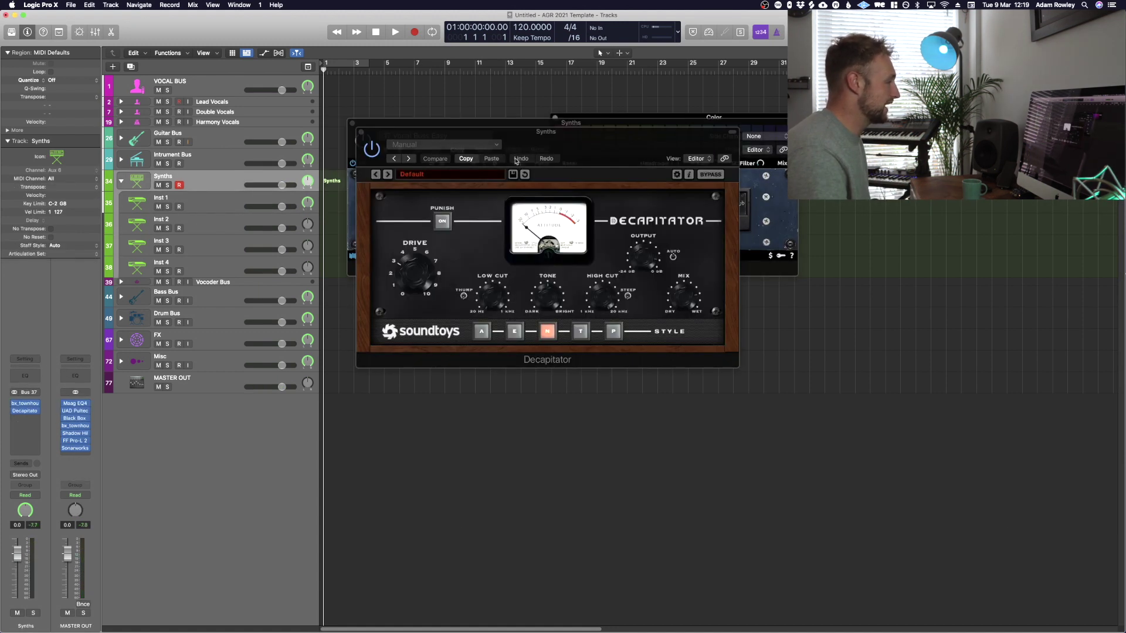
{"action": "left_click", "coordinate": [352, 123], "text": "alt"}
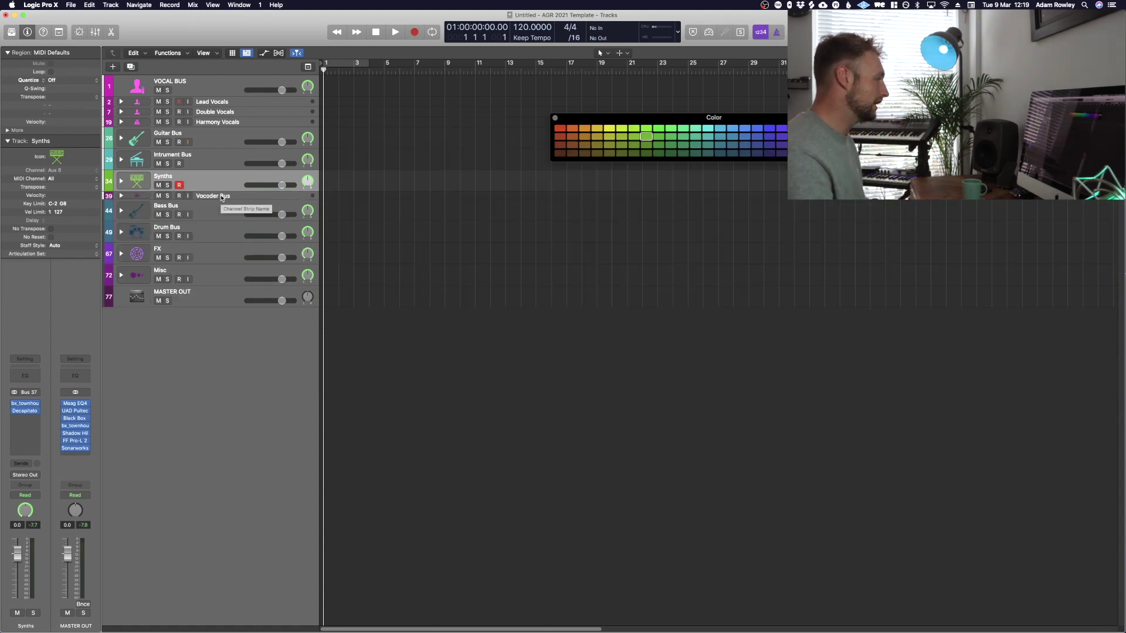
Step: Expand the Vocoder Bus stack and view the channel strips of Vocode Audio 1 and Vocoder Midi 1
{"action": "left_click", "coordinate": [222, 197]}
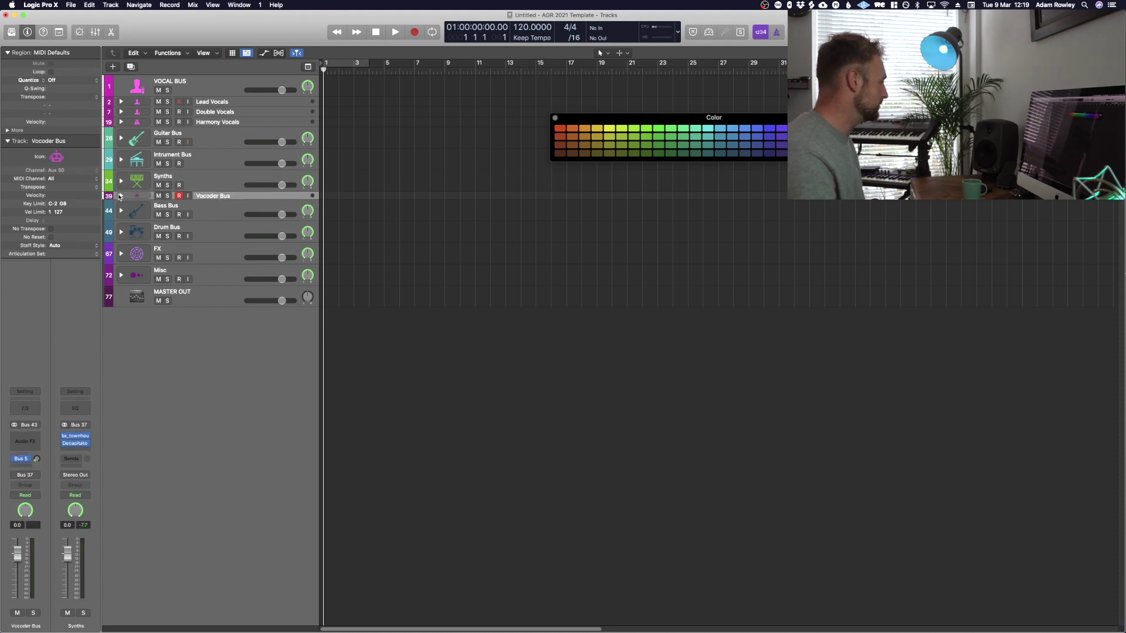
{"action": "left_click", "coordinate": [120, 196]}
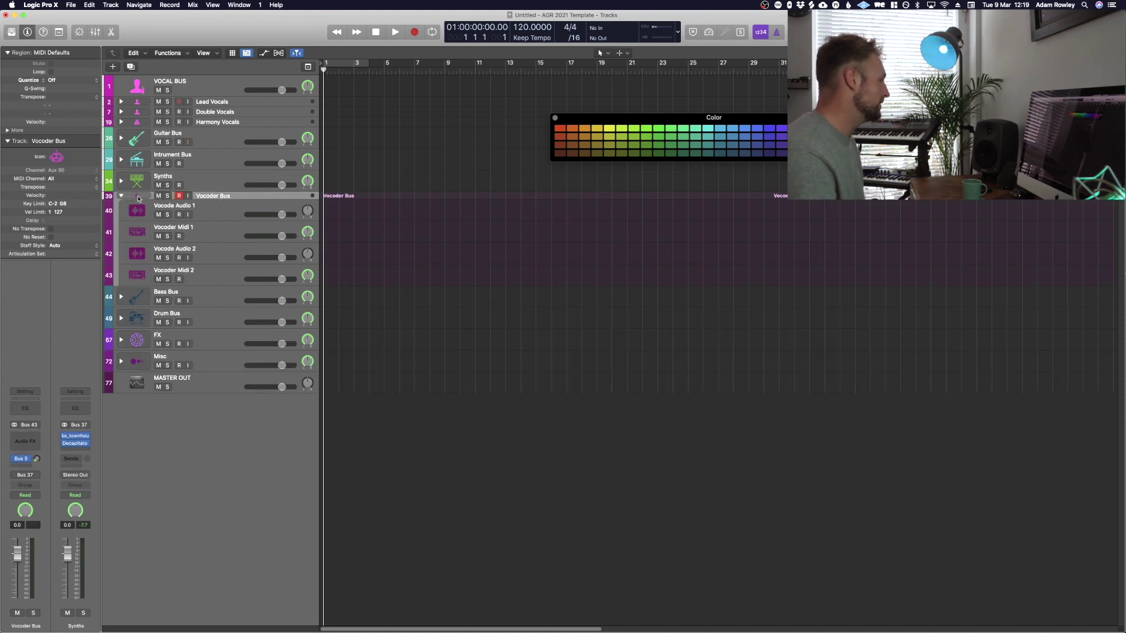
{"action": "left_click", "coordinate": [121, 196]}
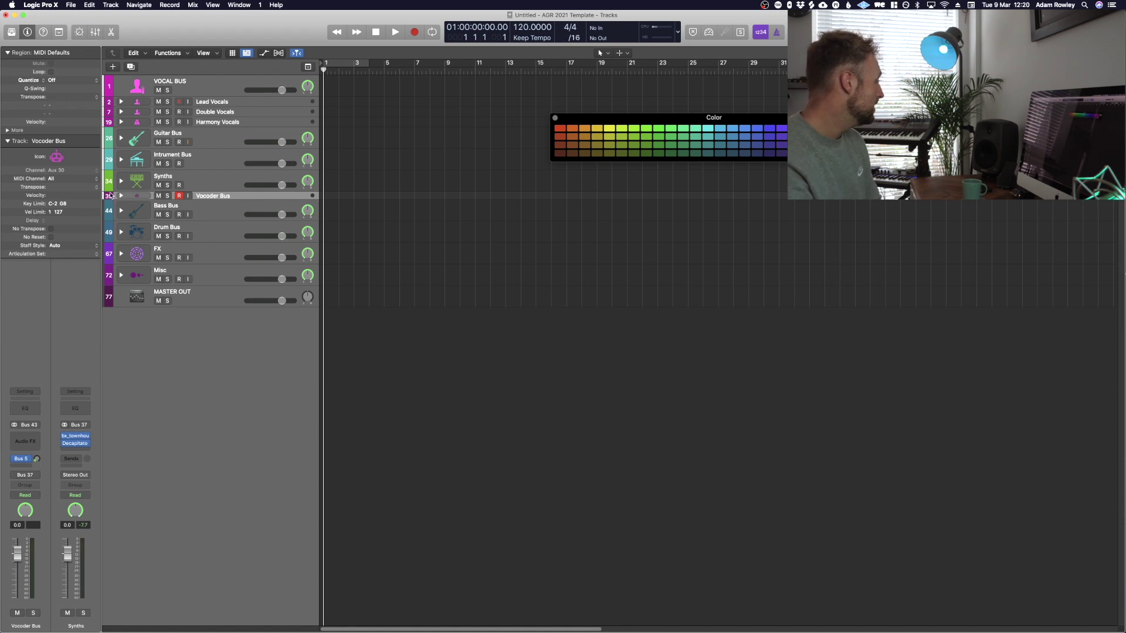
{"action": "left_click", "coordinate": [121, 197]}
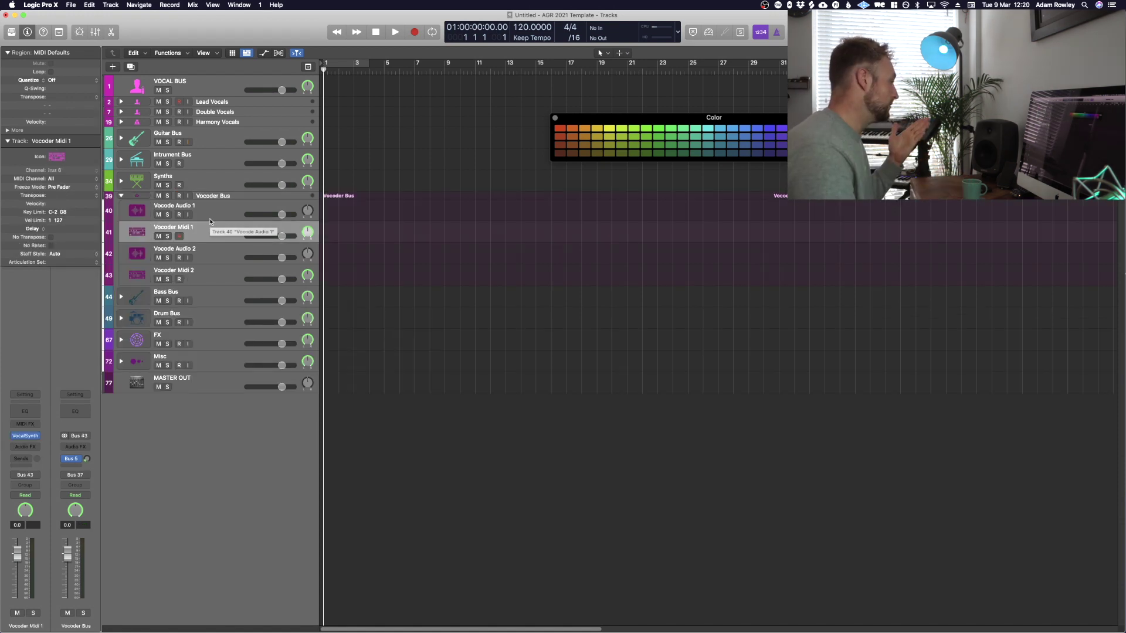
{"action": "left_click", "coordinate": [210, 220]}
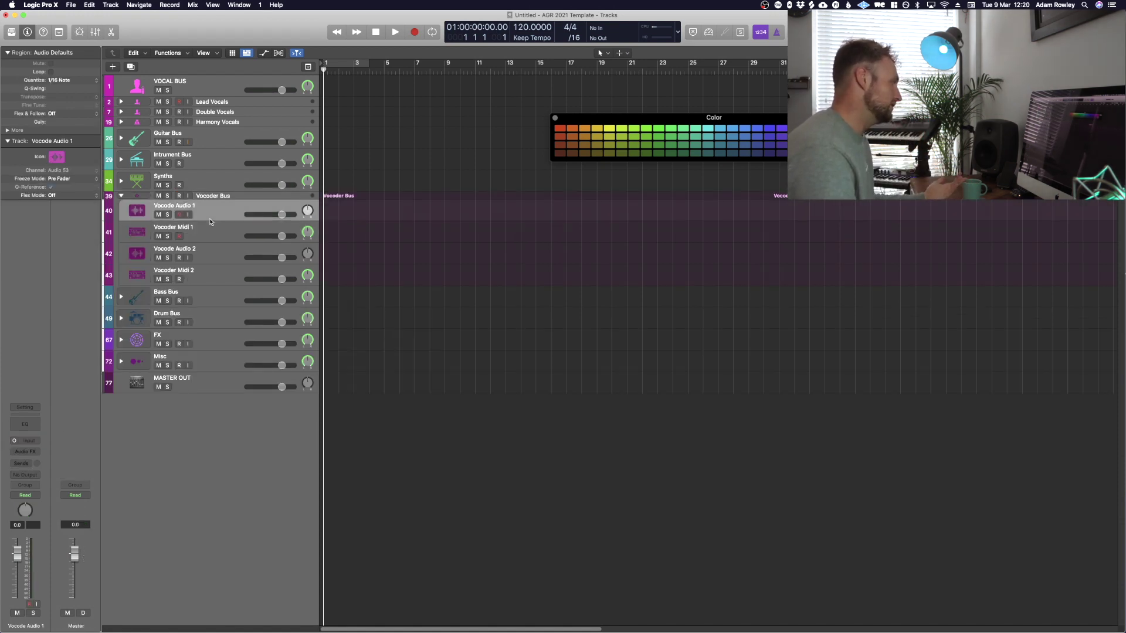
{"action": "key", "text": "Down"}
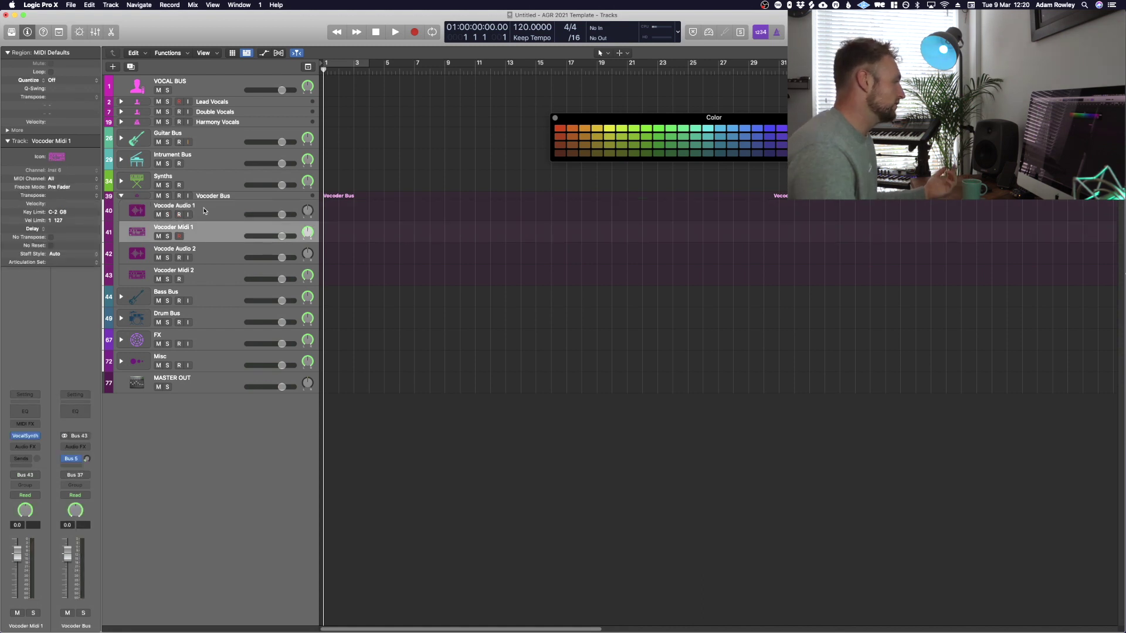
Step: Fit the collapsed track list in the window and compare the Synths and Vocoder Bus channel strips
{"action": "left_click_drag", "start_coordinate": [656, 231], "coordinate": [313, 229]}
{"action": "key", "text": "z"}
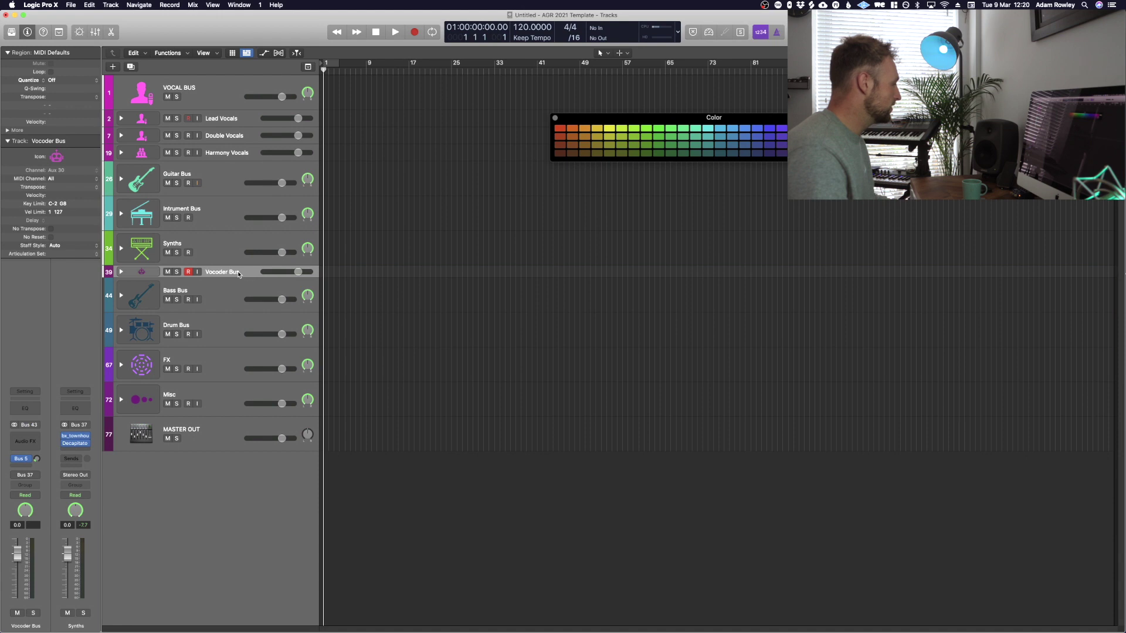
{"action": "left_click", "coordinate": [228, 243]}
{"action": "left_click", "coordinate": [237, 275]}
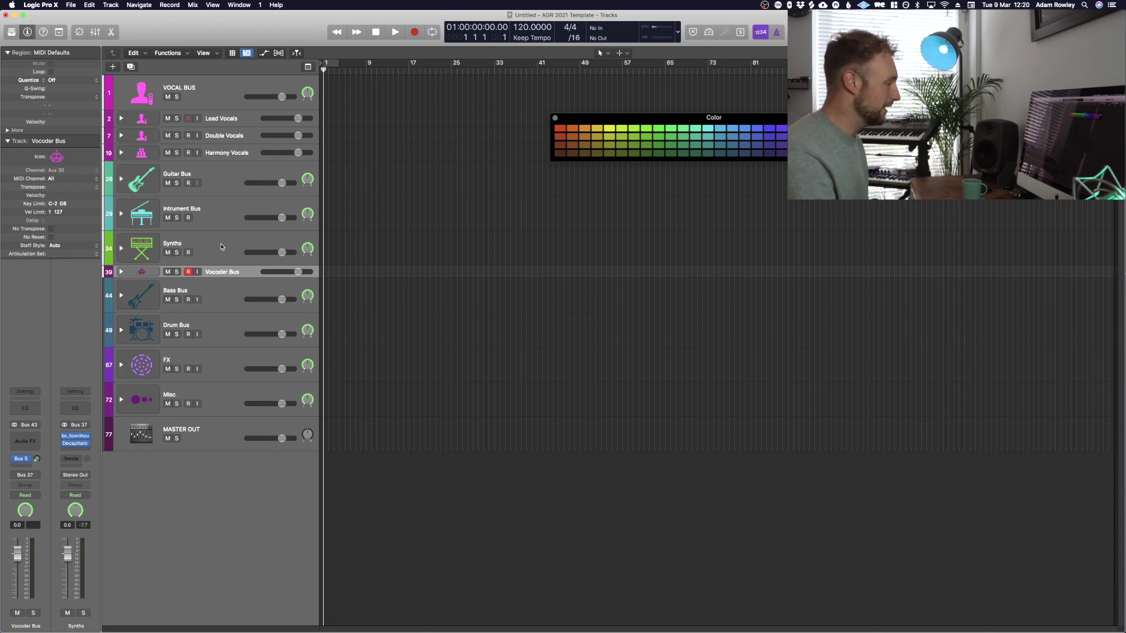
Step: Expand the Bass Bus stack and step through the Bass Synth, Sub Bass, Top Bass and Bass GT tracks
{"action": "left_click", "coordinate": [203, 288]}
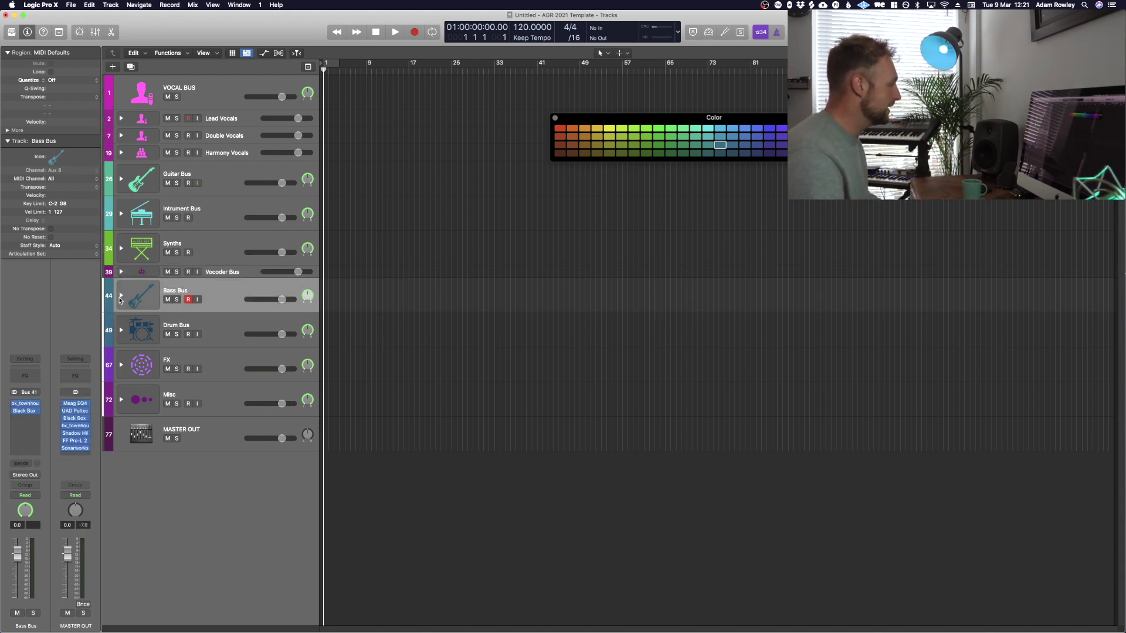
{"action": "left_click", "coordinate": [121, 297]}
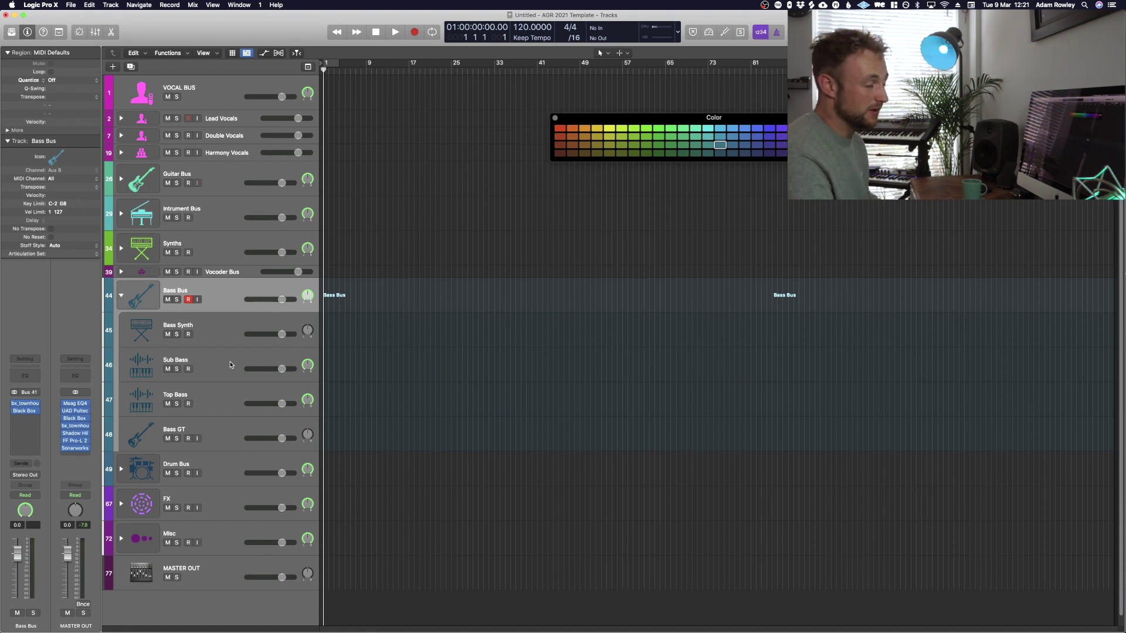
{"action": "left_click", "coordinate": [218, 330]}
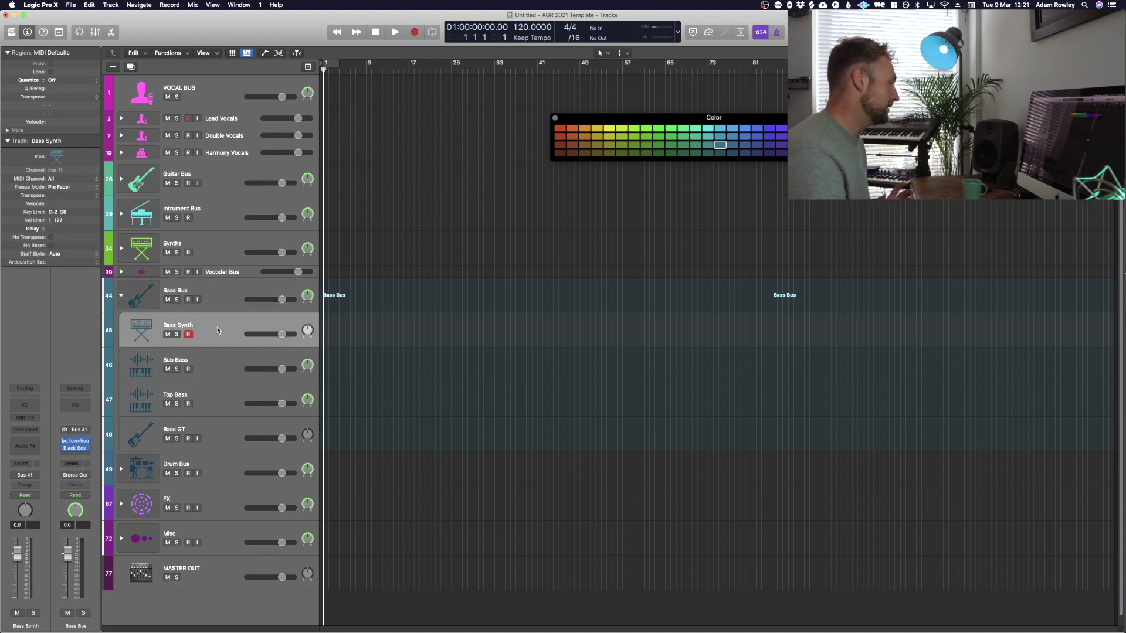
{"action": "key", "text": "Down"}
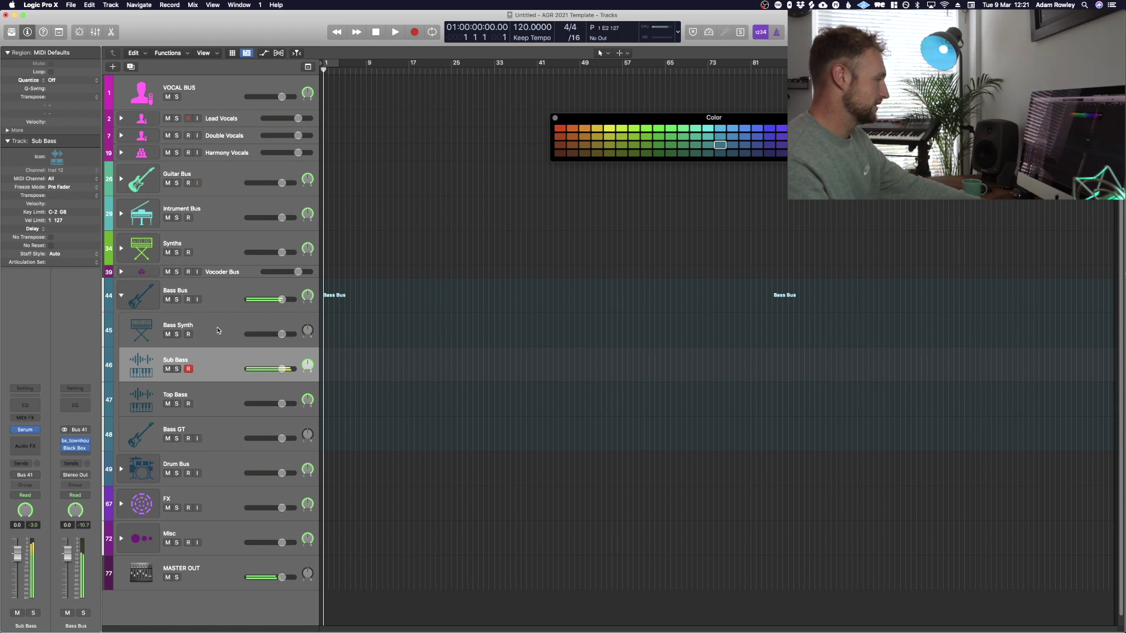
{"action": "key", "text": "Down"}
{"action": "key", "text": "Down"}
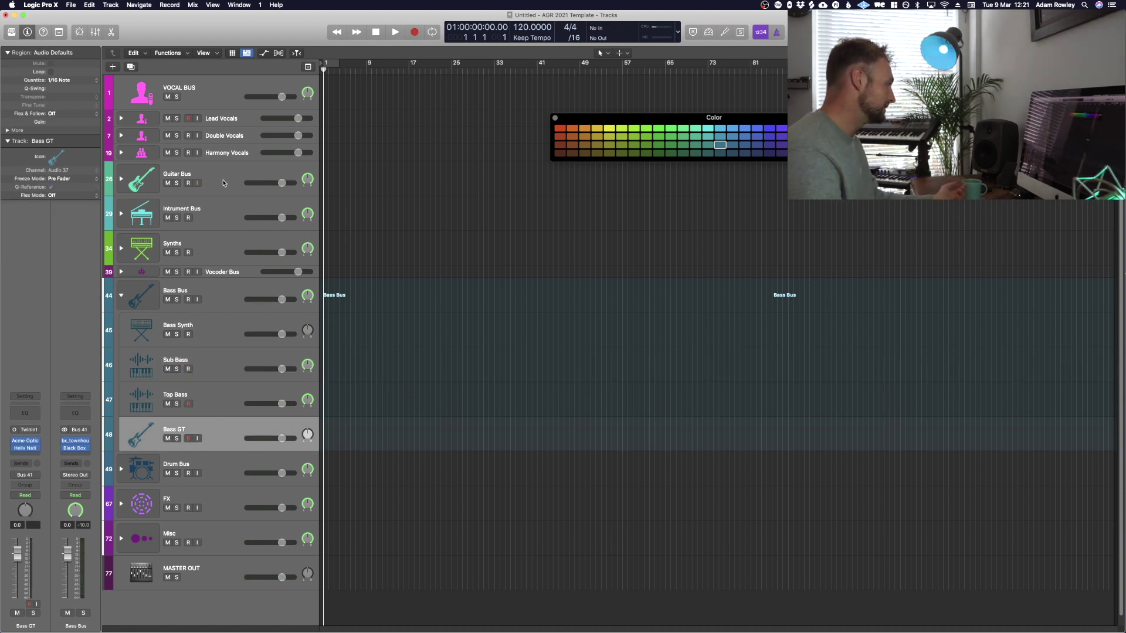
Step: Inspect the Helix Native and Acme Opticom XLA-3 plug-ins on the Bass GT track and close both
{"action": "mouse_move", "coordinate": [25, 450]}
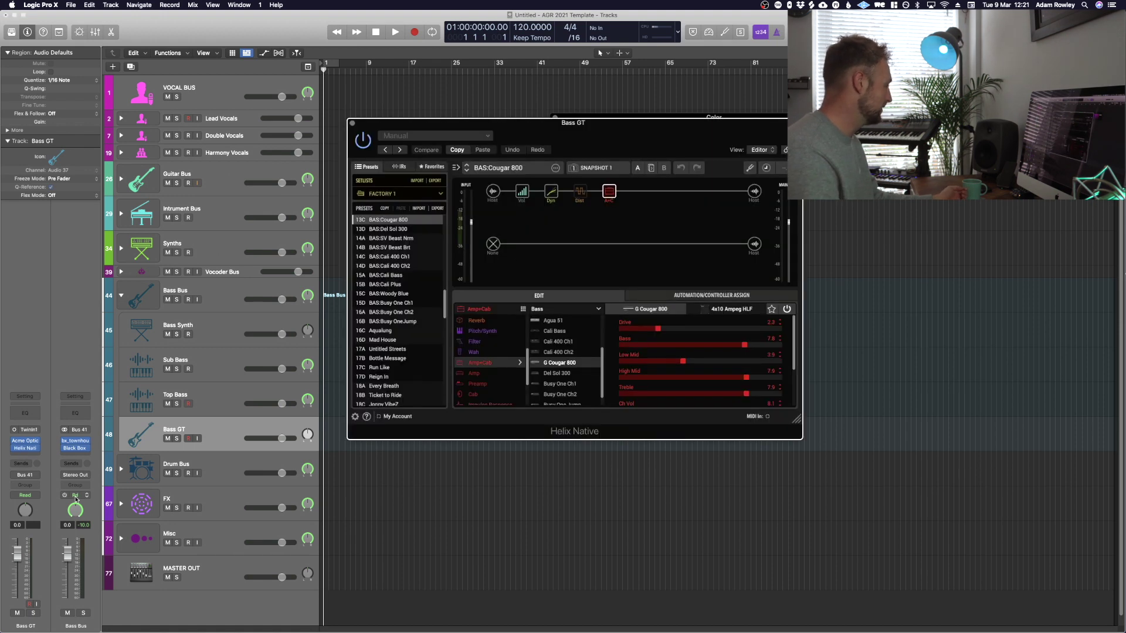
{"action": "left_click", "coordinate": [28, 441]}
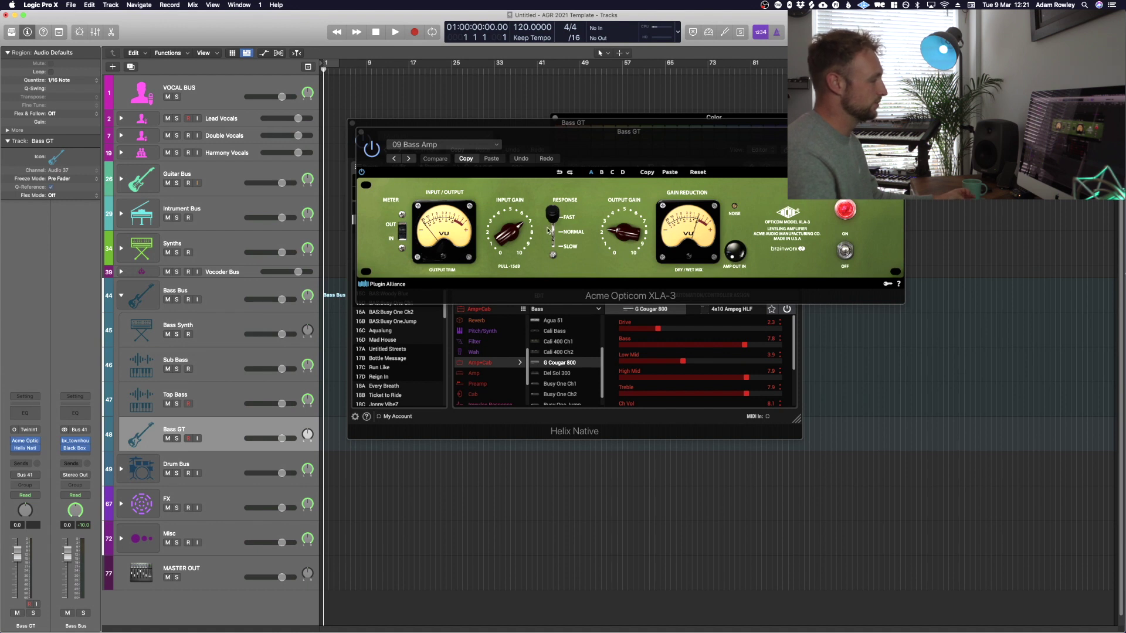
{"action": "left_click", "coordinate": [361, 133]}
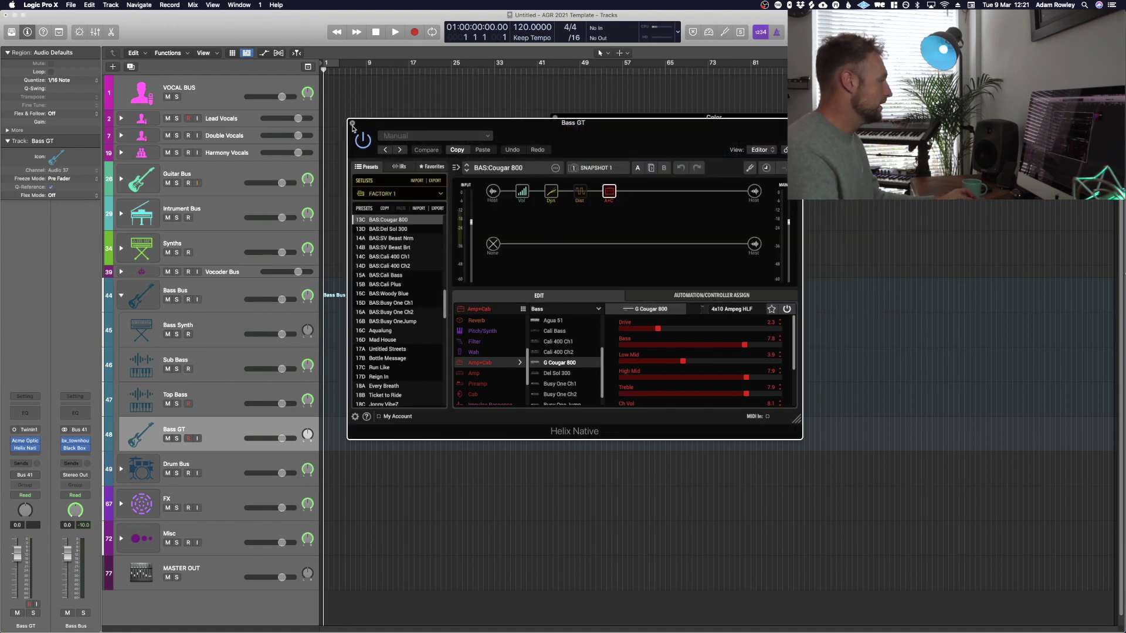
{"action": "key", "text": "super+w"}
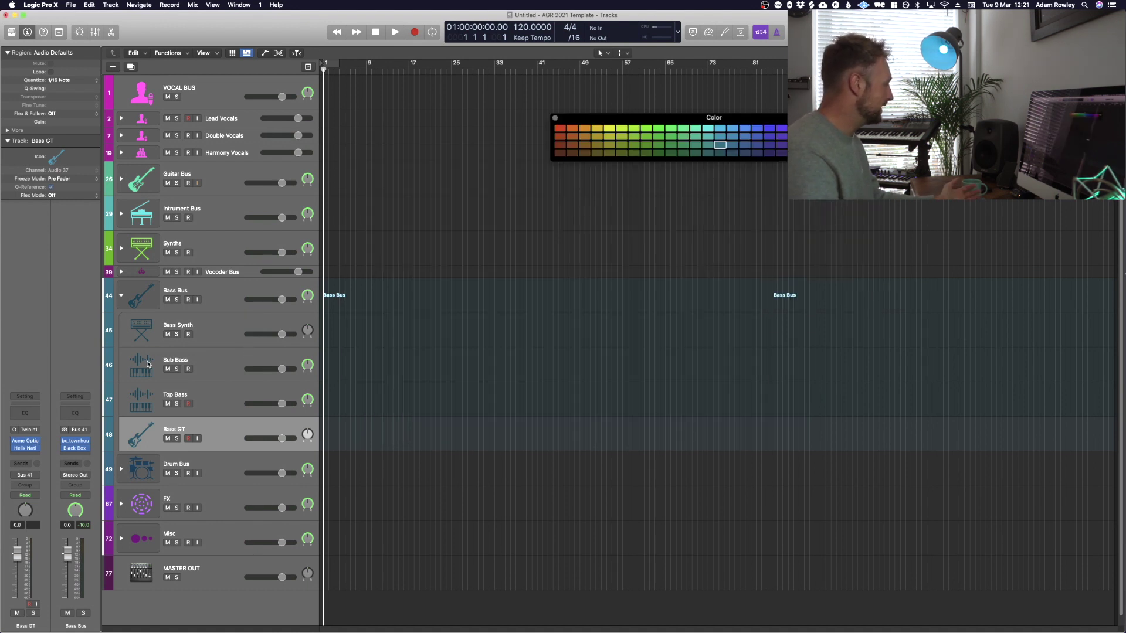
Step: Inspect the bx_townhouse and Black Box HG-2 plug-ins on the Bass Bus and close both
{"action": "left_click", "coordinate": [209, 291]}
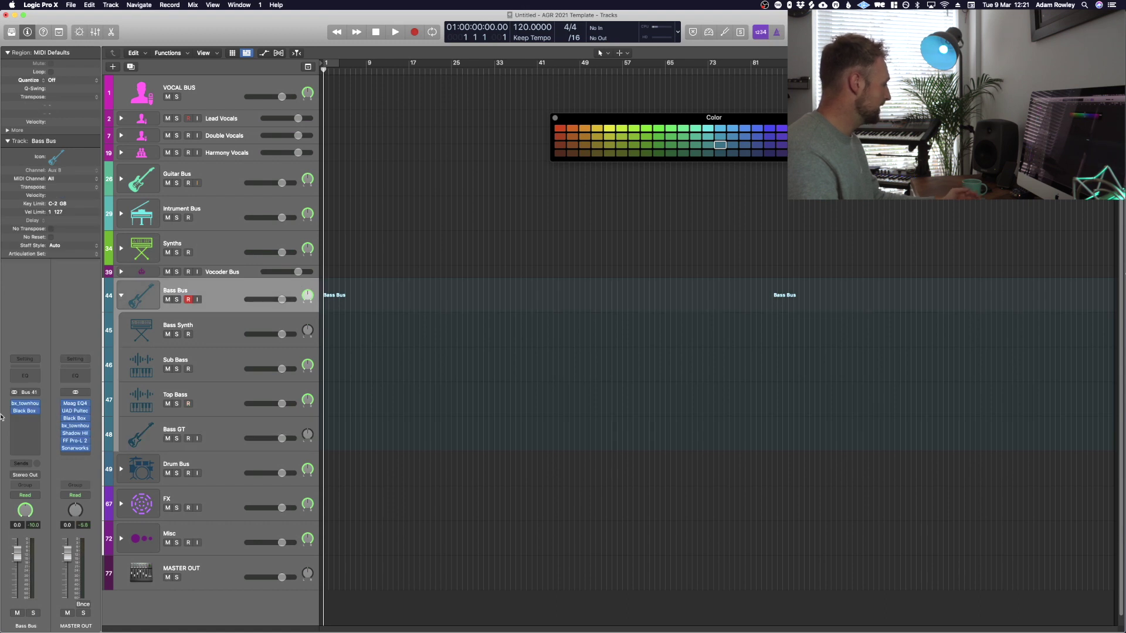
{"action": "left_click", "coordinate": [27, 411]}
{"action": "left_click", "coordinate": [27, 410]}
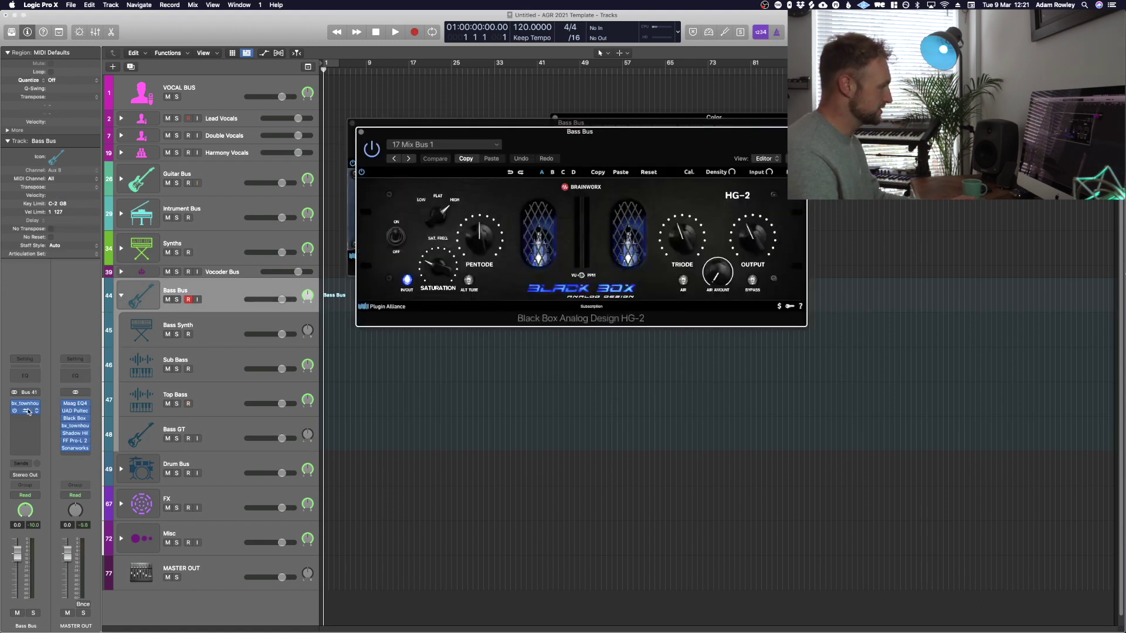
{"action": "left_click", "coordinate": [360, 134]}
{"action": "left_click", "coordinate": [351, 122]}
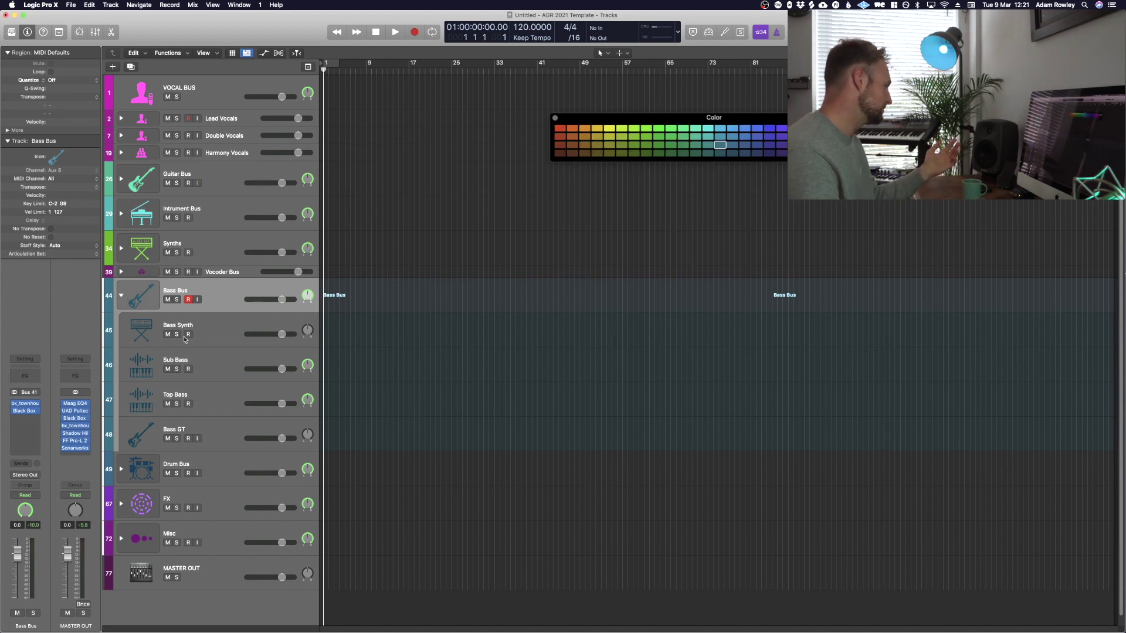
Step: Select the Bass Synth through Bass GT tracks and examine their output routing to Bus 41, the Bass Bus
{"action": "key", "text": "Down"}
{"action": "left_click", "coordinate": [217, 429], "text": "shift"}
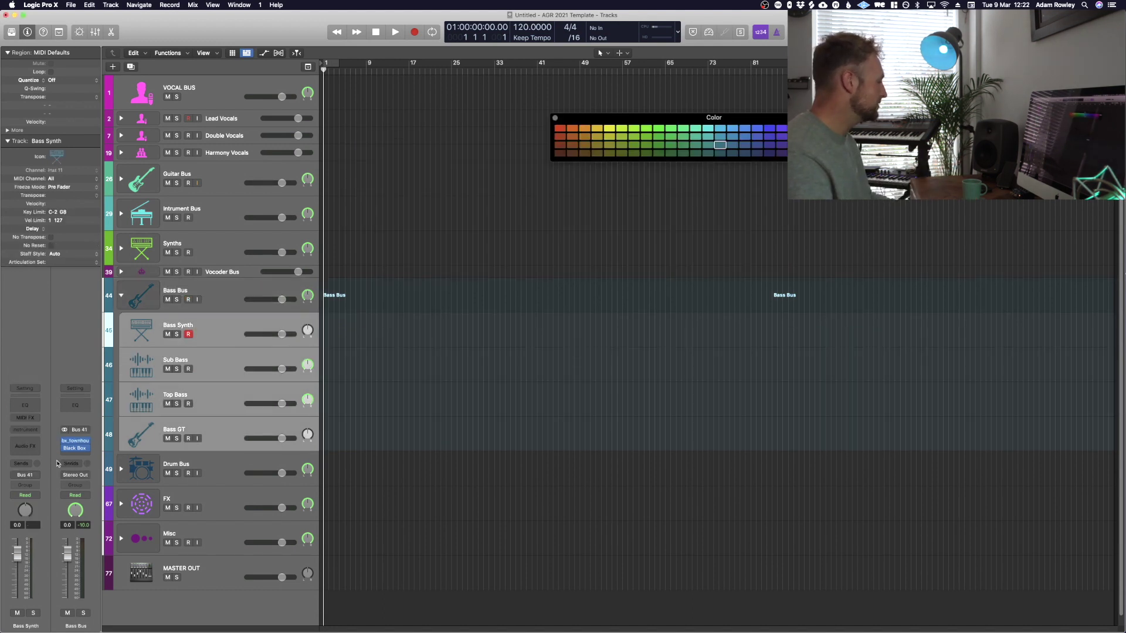
{"action": "left_click", "coordinate": [40, 475]}
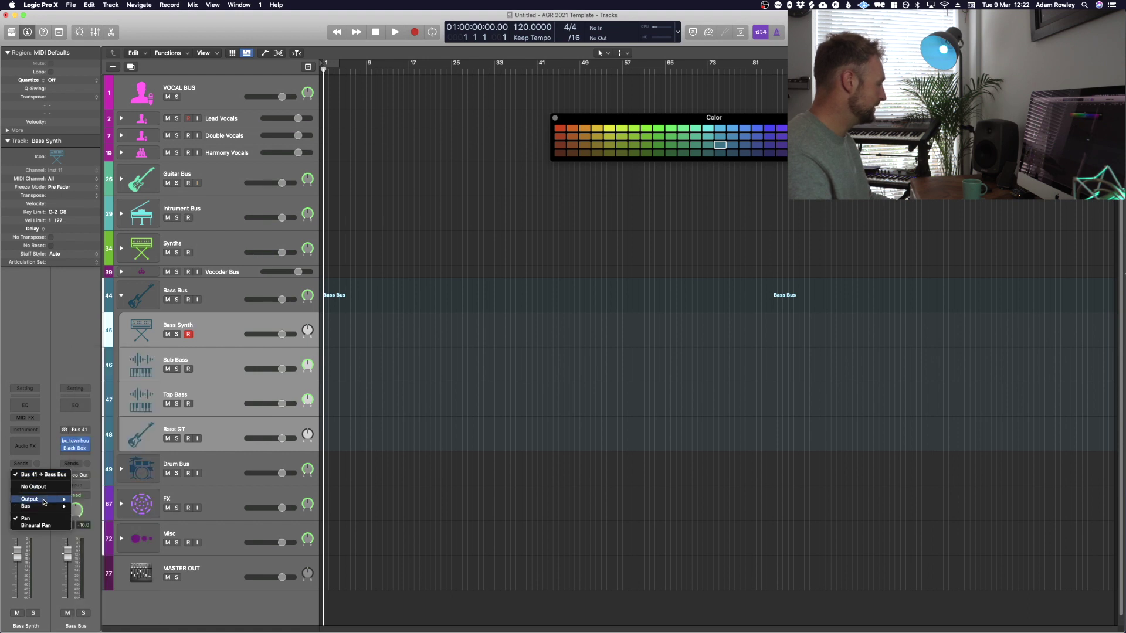
{"action": "mouse_move", "coordinate": [44, 499]}
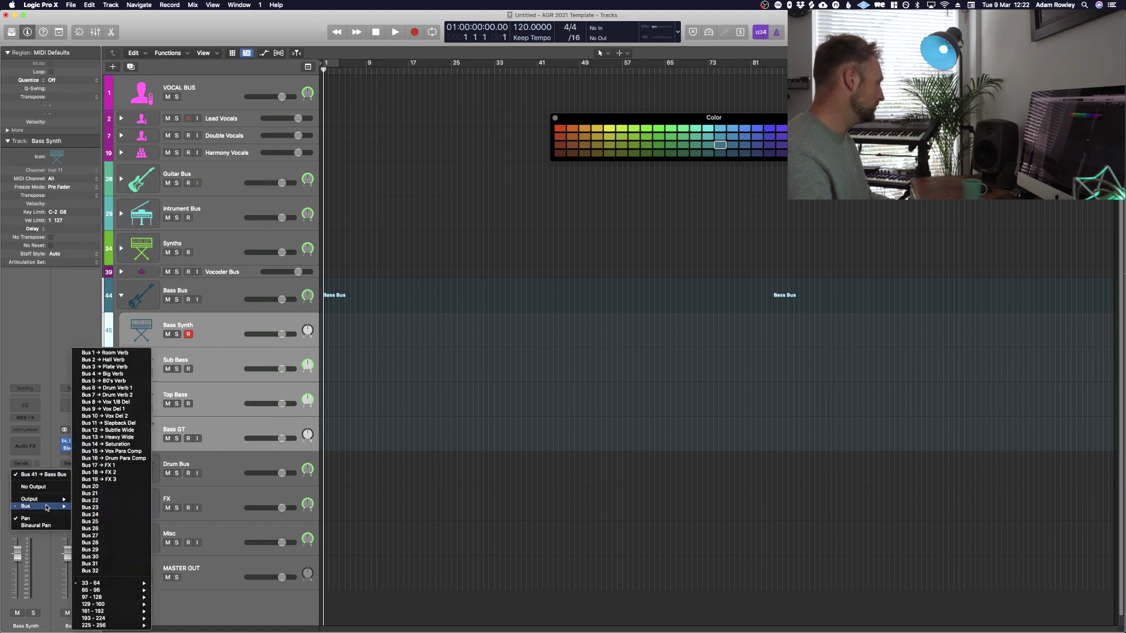
{"action": "mouse_move", "coordinate": [107, 586]}
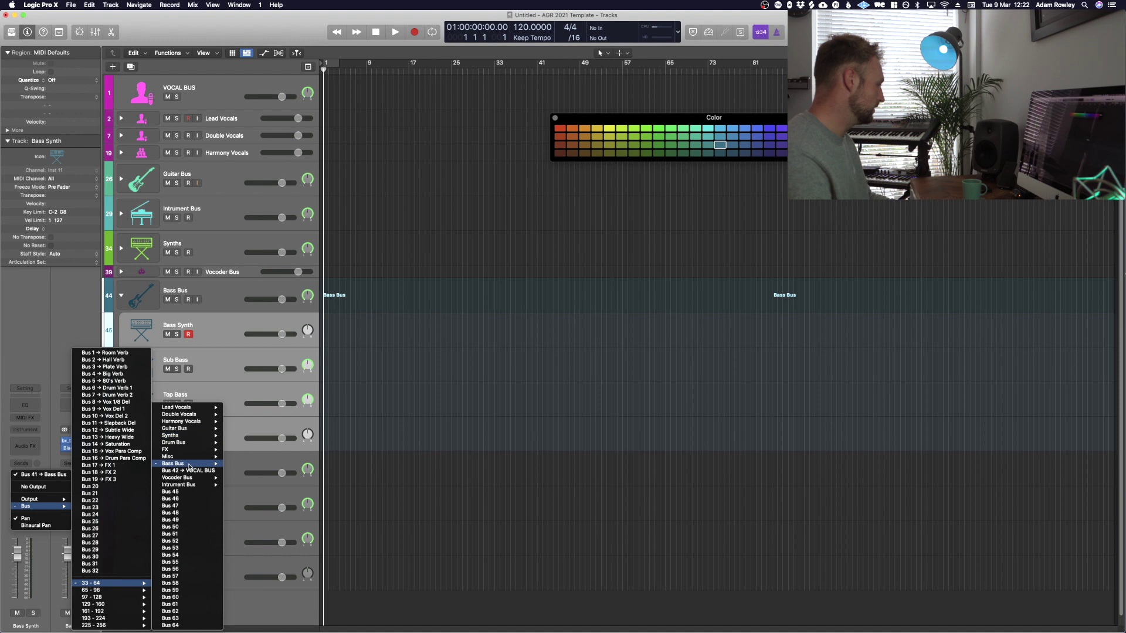
{"action": "left_click", "coordinate": [263, 467]}
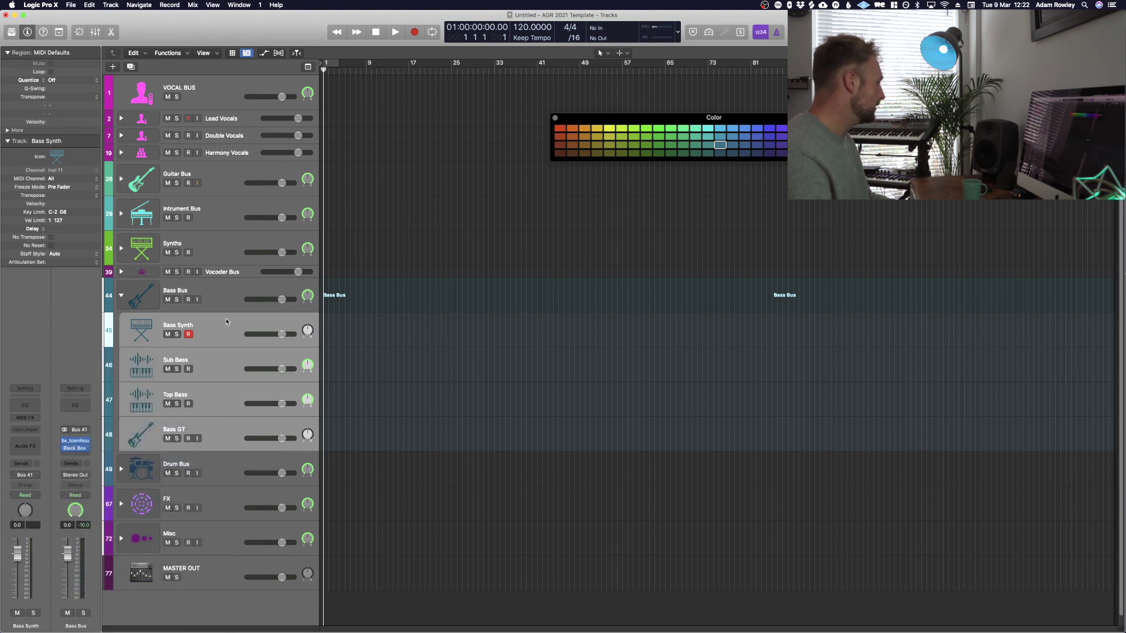
Step: Collapse the Bass Bus stack, select the Drum Bus and expand its stack
{"action": "left_click", "coordinate": [227, 321]}
{"action": "left_click", "coordinate": [121, 296]}
{"action": "left_click", "coordinate": [194, 331]}
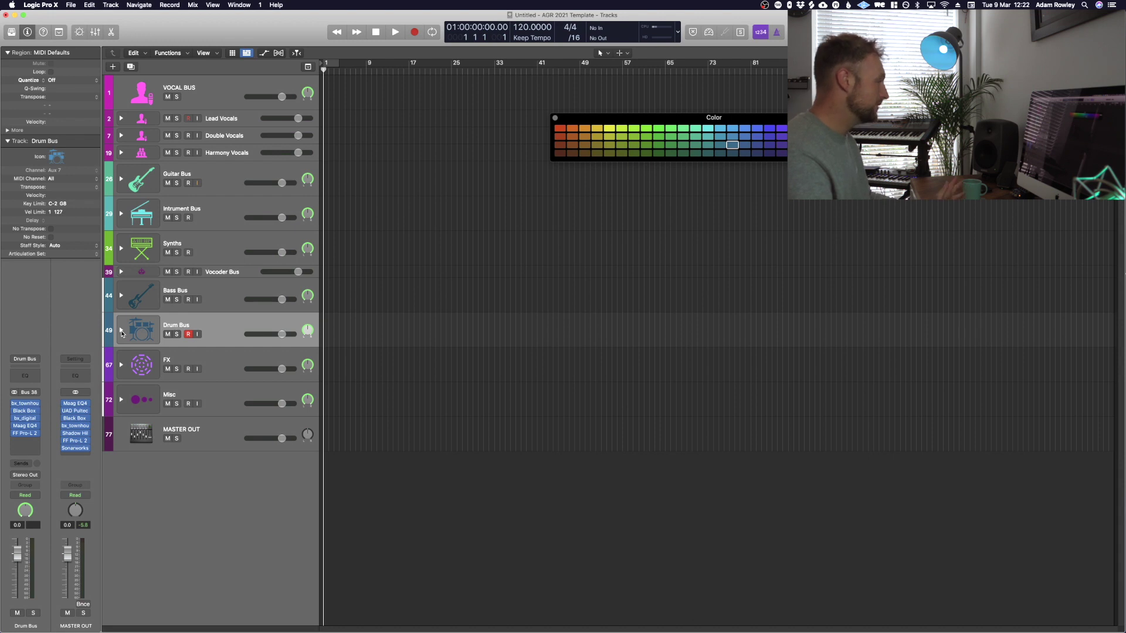
{"action": "left_click", "coordinate": [121, 332]}
Step: Look through the Drum Bus stack's tracks, from Drum Kit down to the Drum Sample tracks
{"action": "left_click", "coordinate": [224, 351]}
{"action": "scroll", "coordinate": [235, 410], "scroll_direction": "down", "scroll_amount": 5}
{"action": "scroll", "coordinate": [236, 429], "scroll_direction": "up", "scroll_amount": 2}
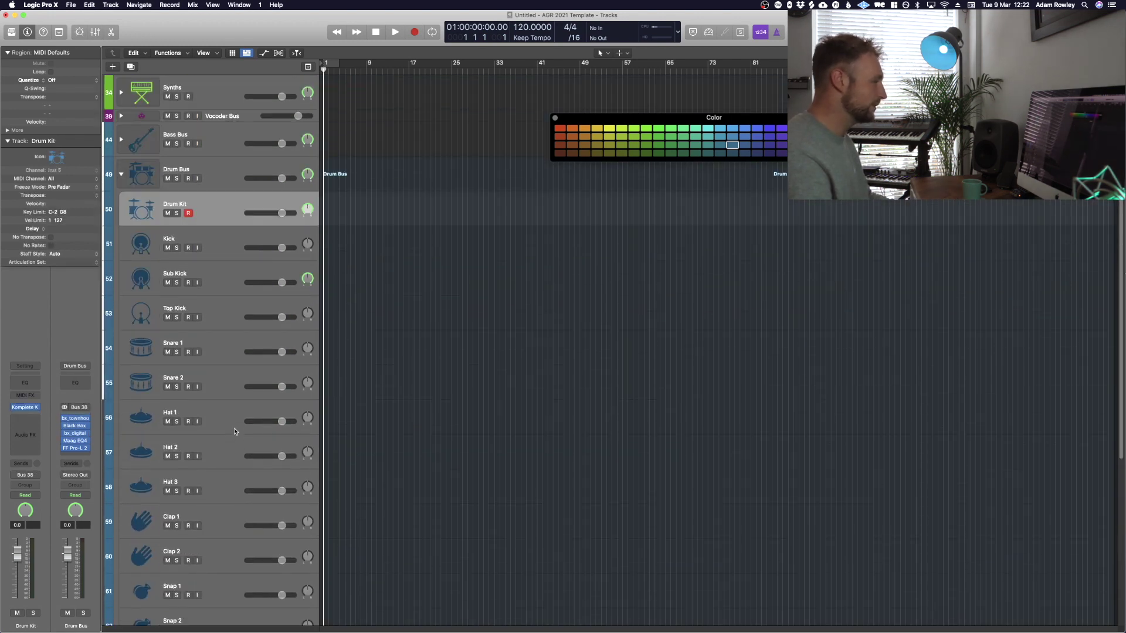
{"action": "scroll", "coordinate": [227, 316], "scroll_direction": "up", "scroll_amount": 1}
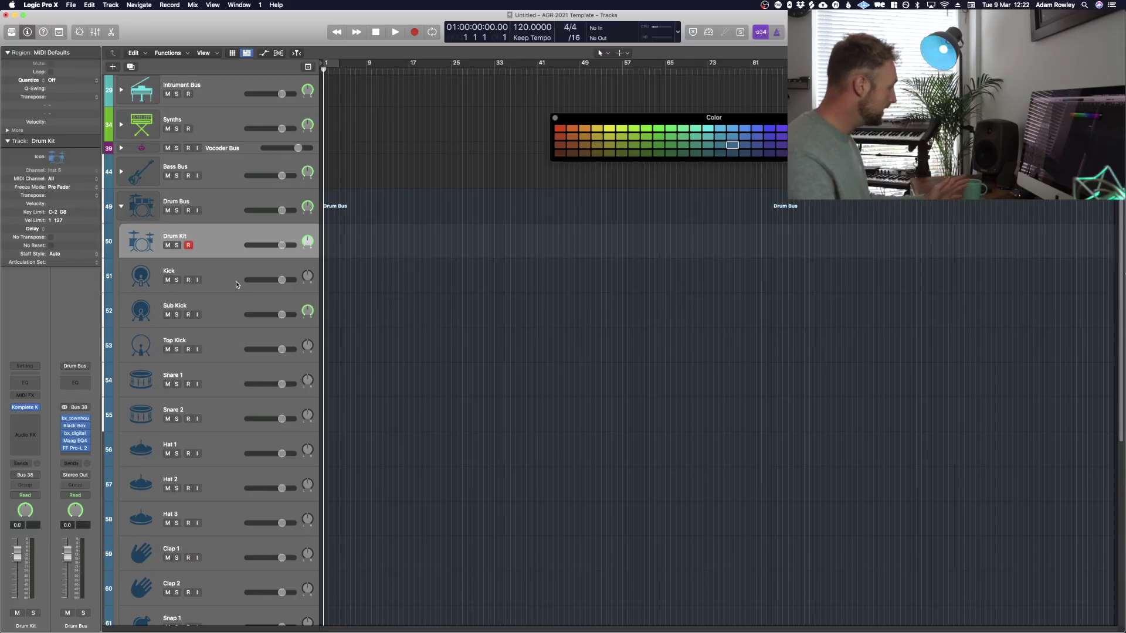
{"action": "scroll", "coordinate": [230, 284], "scroll_direction": "down", "scroll_amount": 3}
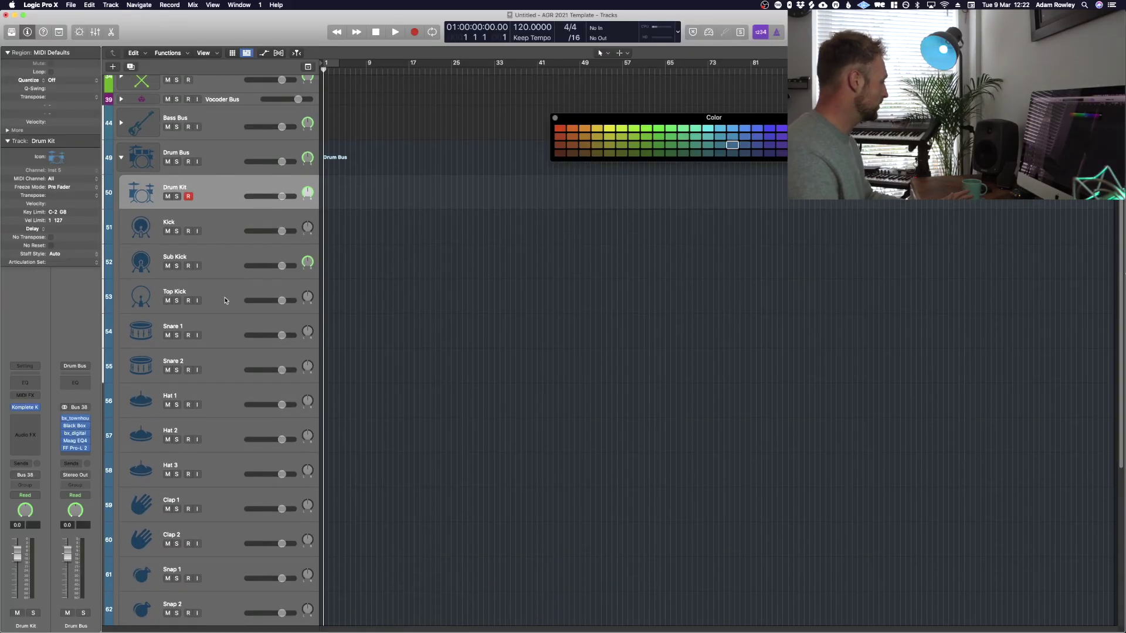
{"action": "scroll", "coordinate": [229, 281], "scroll_direction": "down", "scroll_amount": 5}
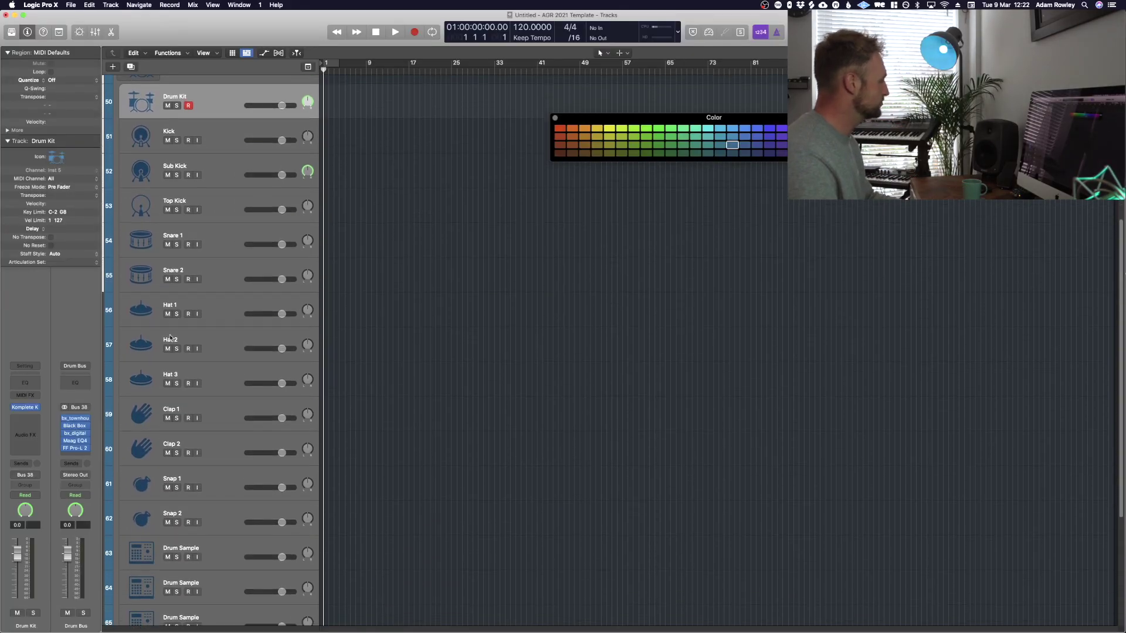
{"action": "scroll", "coordinate": [172, 343], "scroll_direction": "up", "scroll_amount": 6}
Step: Step through the drum tracks from Kick to Hat 3 and check their channel strips for Channel EQ
{"action": "left_click", "coordinate": [217, 306]}
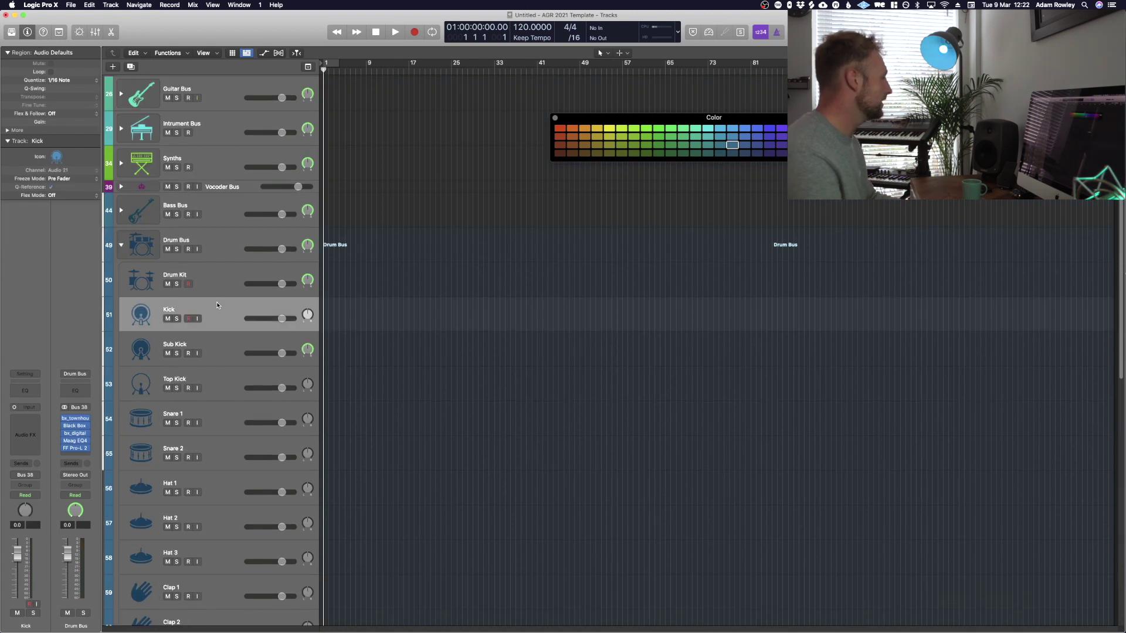
{"action": "key", "text": "Up"}
{"action": "key", "text": "Down"}
{"action": "key", "text": "Down"}
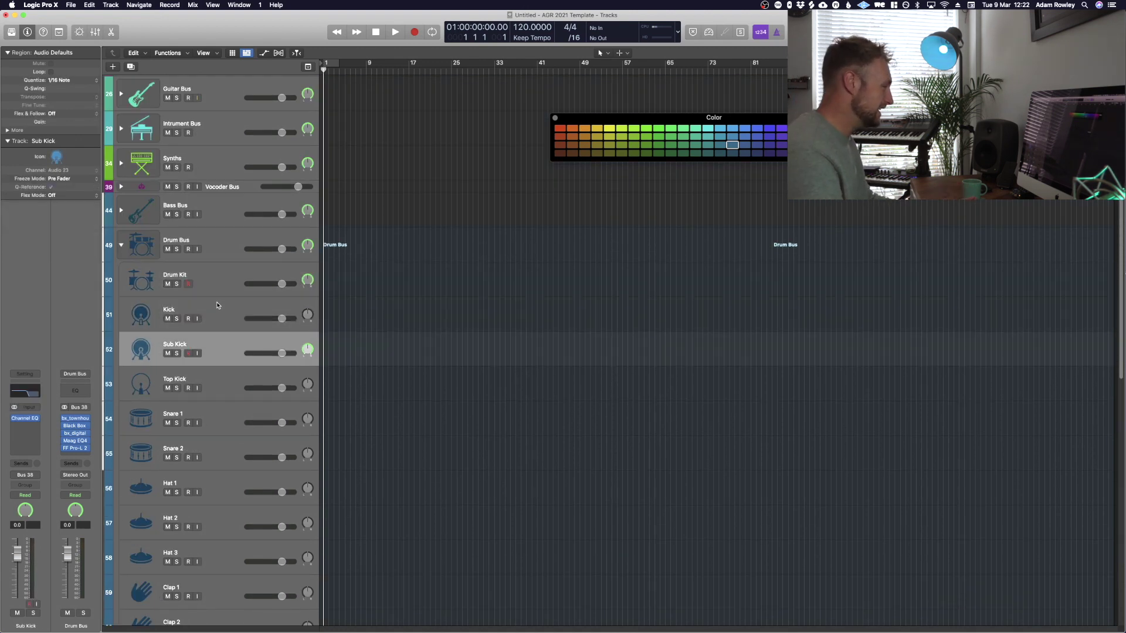
{"action": "key", "text": "Down"}
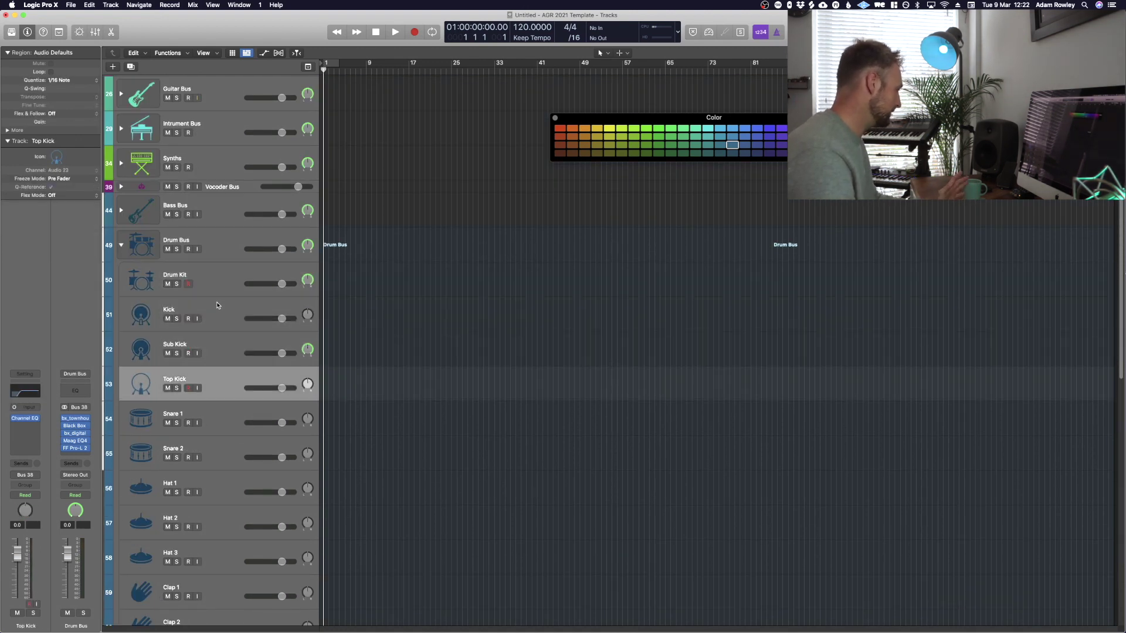
{"action": "key", "text": "Down"}
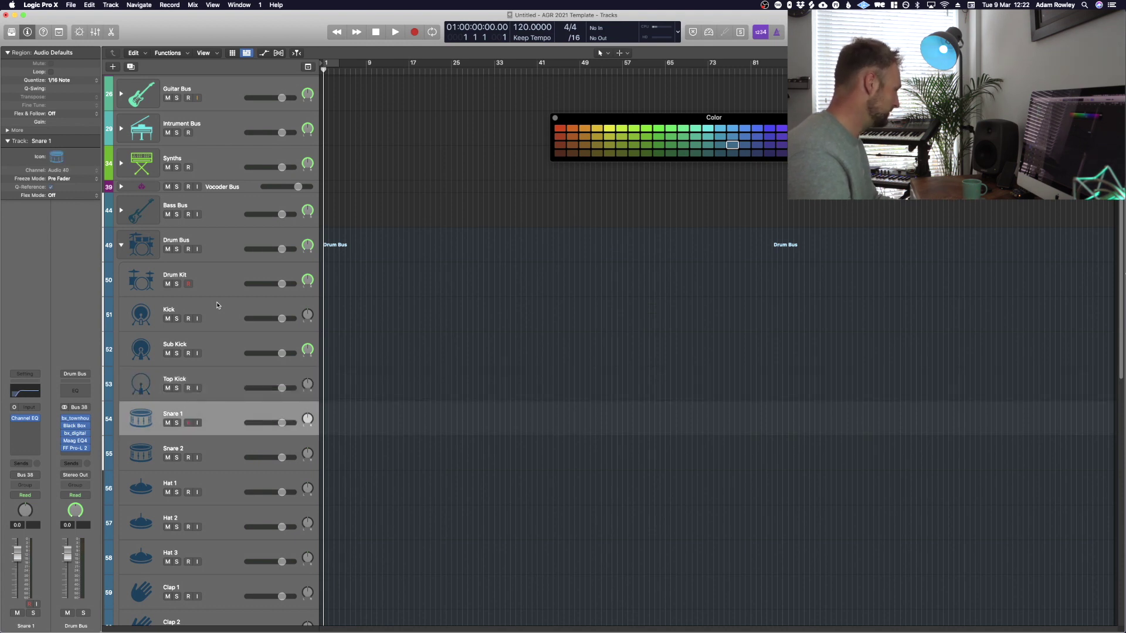
{"action": "key", "text": "Down"}
{"action": "key", "text": "Down"}
{"action": "key", "text": "Down"}
{"action": "key", "text": "Down"}
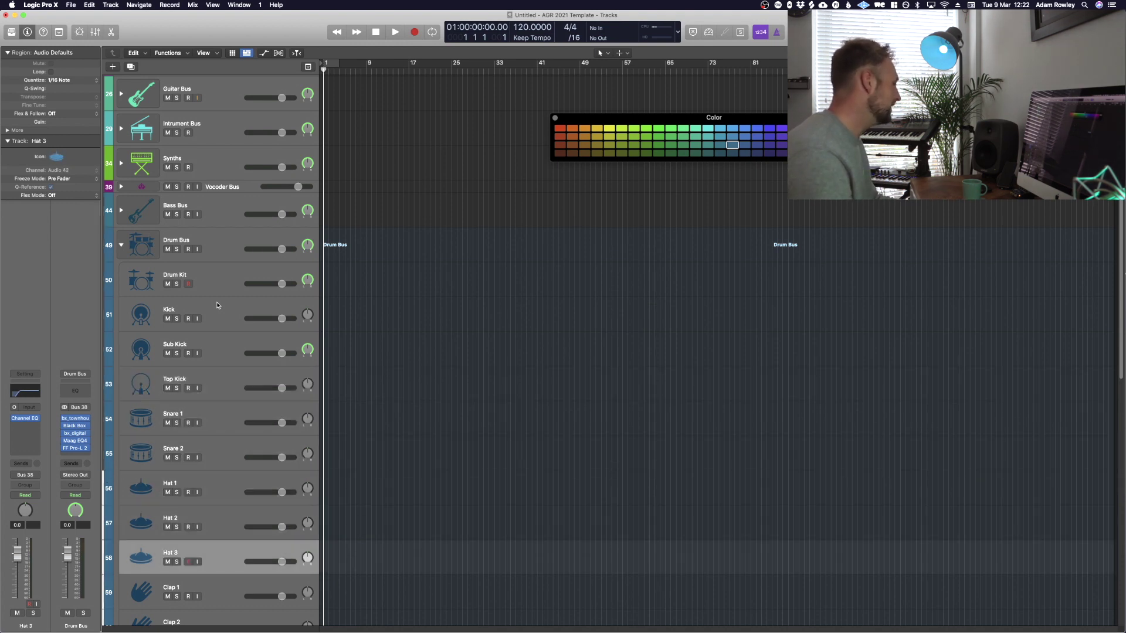
Step: Return to the Drum Kit track, view its Komplete Kontrol instrument with the Abbey Road Modern Drummer kit and close it
{"action": "key", "text": "Up"}
{"action": "key", "text": "Up"}
{"action": "key", "text": "Up"}
{"action": "key", "text": "Up"}
{"action": "key", "text": "Up"}
{"action": "key", "text": "Up"}
{"action": "key", "text": "Up"}
{"action": "key", "text": "Up"}
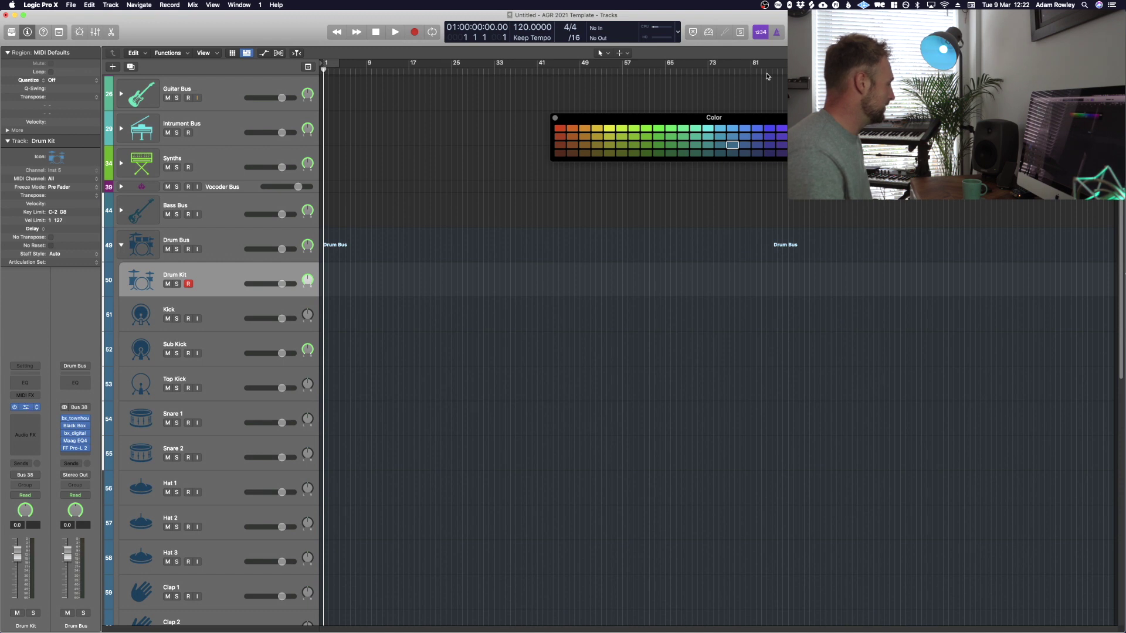
{"action": "key", "text": "v"}
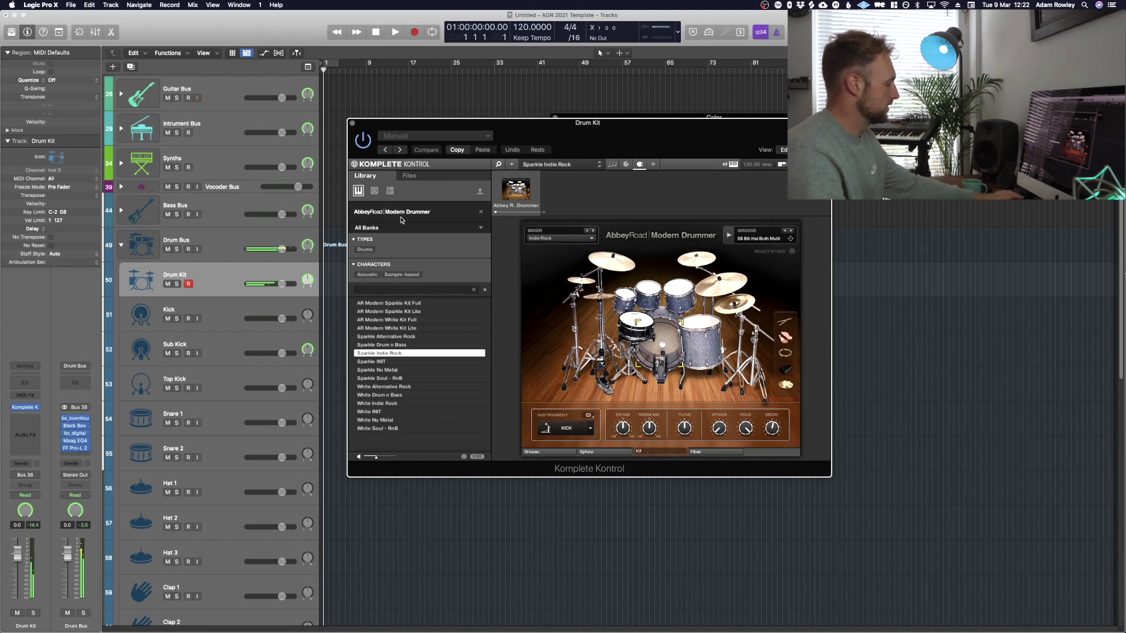
{"action": "left_click", "coordinate": [353, 124]}
Step: Select the Drum Bus, inspect its bx_townhouse and Black Box HG-2 plug-ins and hide both
{"action": "left_click", "coordinate": [218, 255]}
{"action": "left_click", "coordinate": [26, 414]}
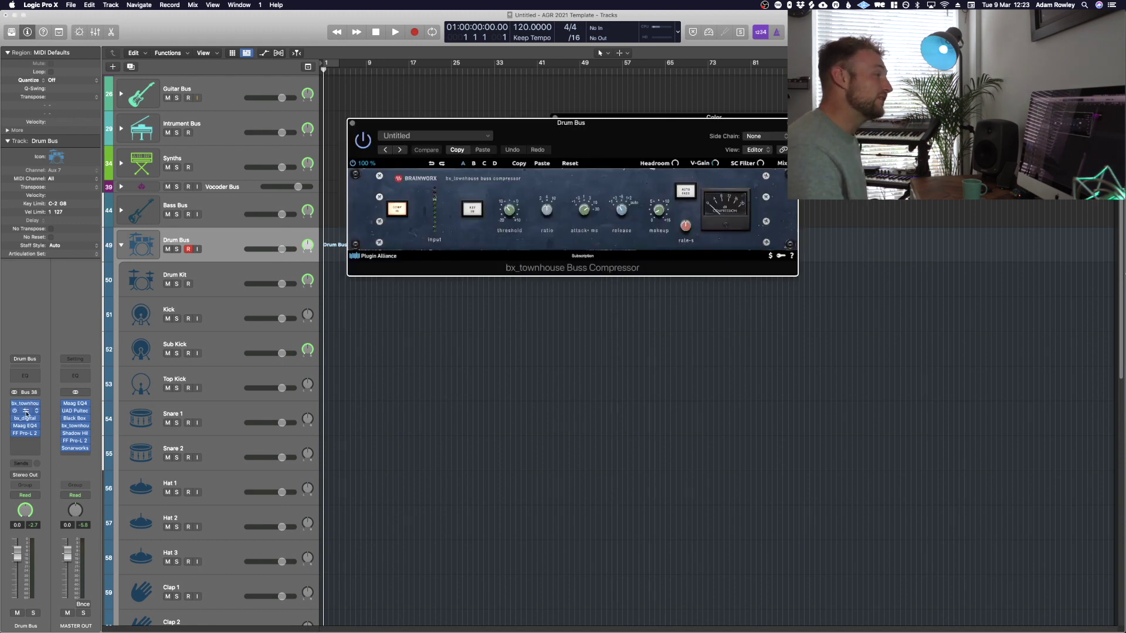
{"action": "left_click", "coordinate": [25, 412]}
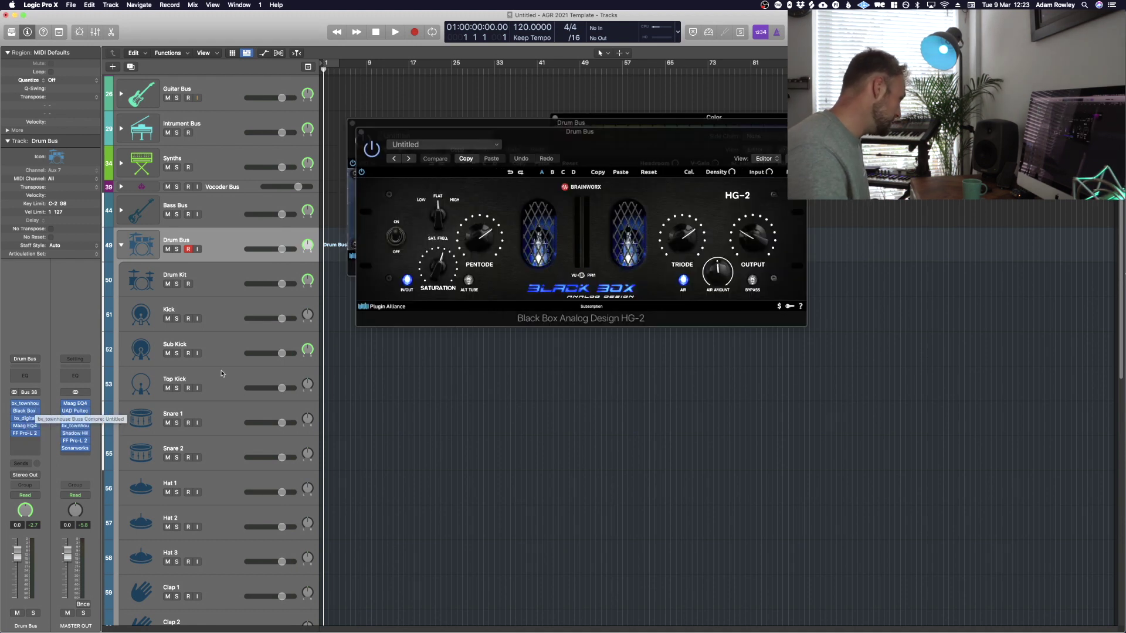
{"action": "key", "text": "v"}
Step: Inspect the bx_digital V3, Maag EQ4 and FF Pro-L 2 plug-ins on the Drum Bus
{"action": "left_click", "coordinate": [25, 418]}
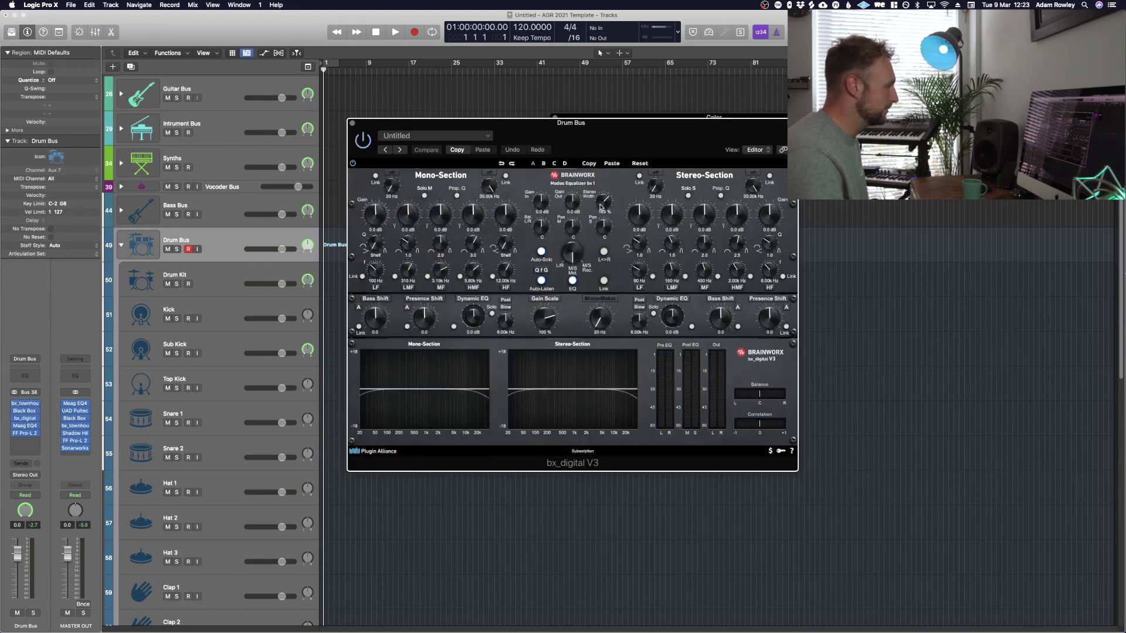
{"action": "left_click", "coordinate": [30, 426]}
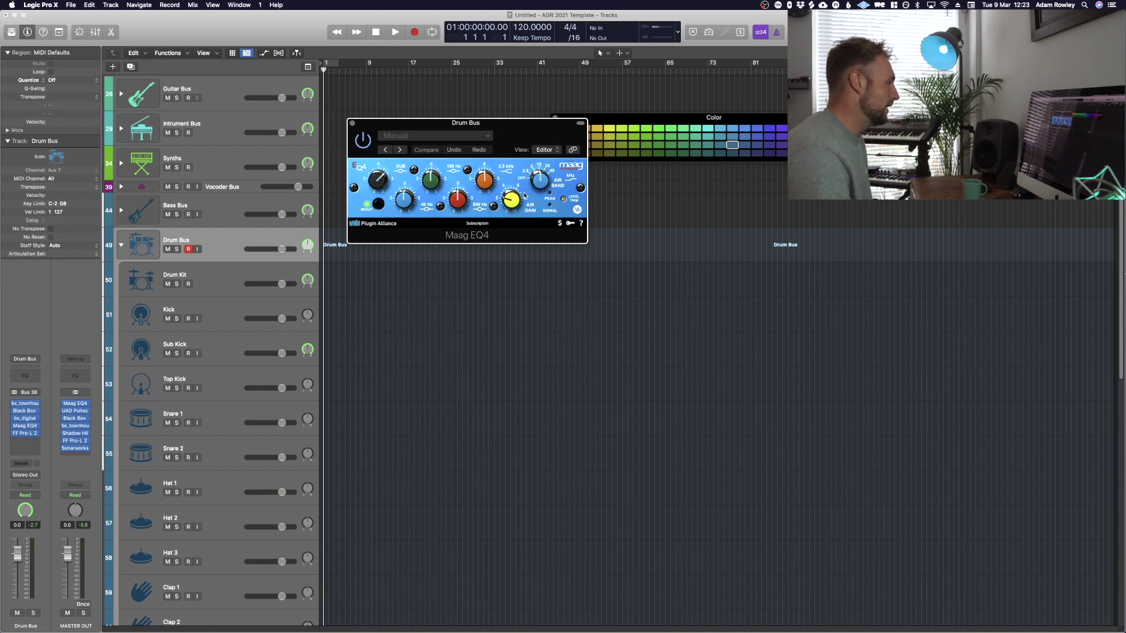
{"action": "left_click", "coordinate": [25, 433]}
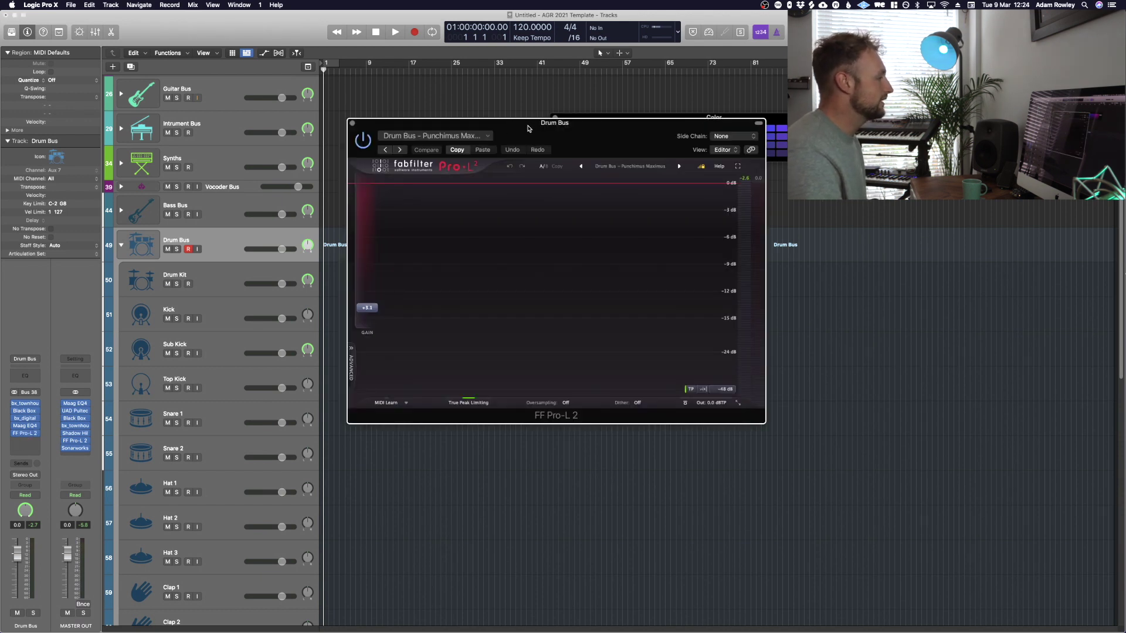
{"action": "left_click_drag", "start_coordinate": [528, 128], "coordinate": [620, 203]}
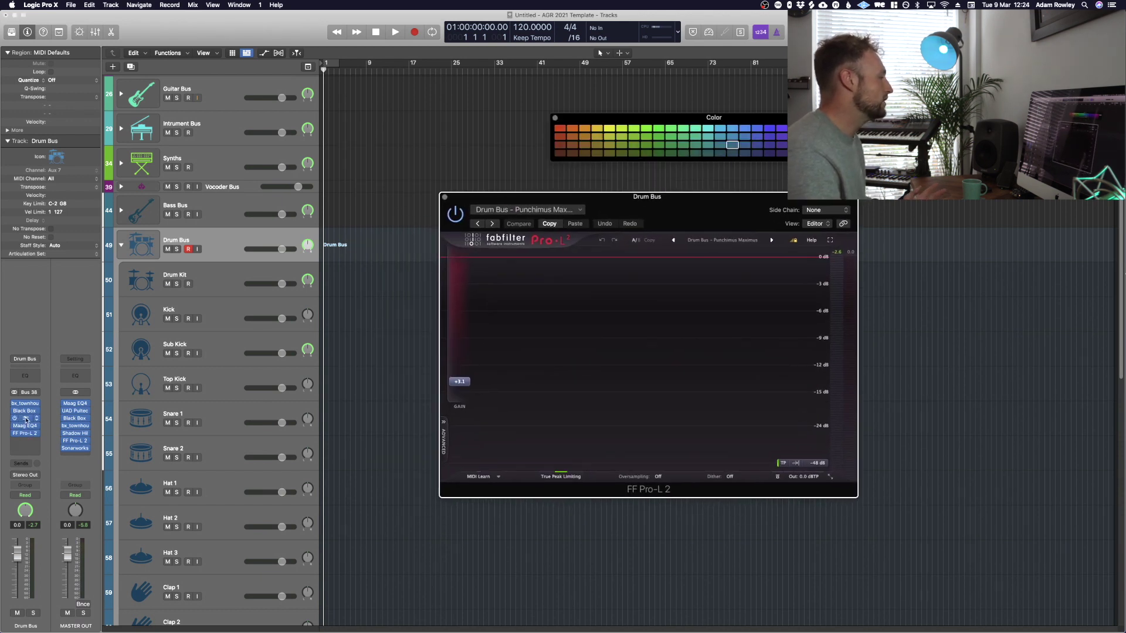
{"action": "left_click", "coordinate": [24, 410]}
Step: Collapse the Drum Bus stack, select the FX bus and briefly look inside its stack
{"action": "left_click", "coordinate": [120, 245]}
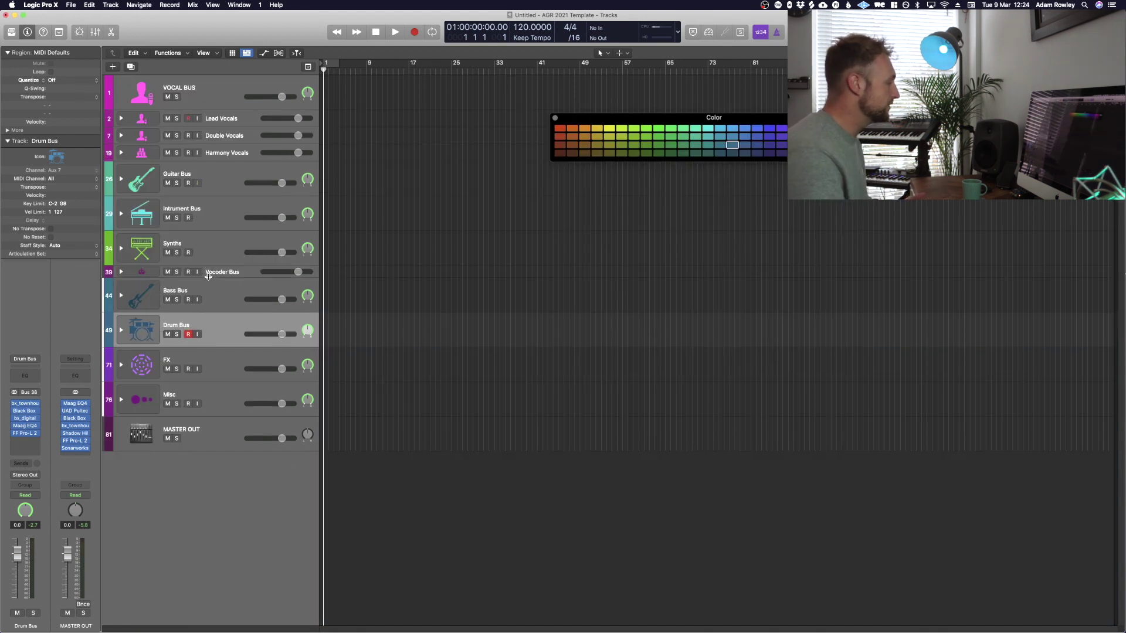
{"action": "key", "text": "Down"}
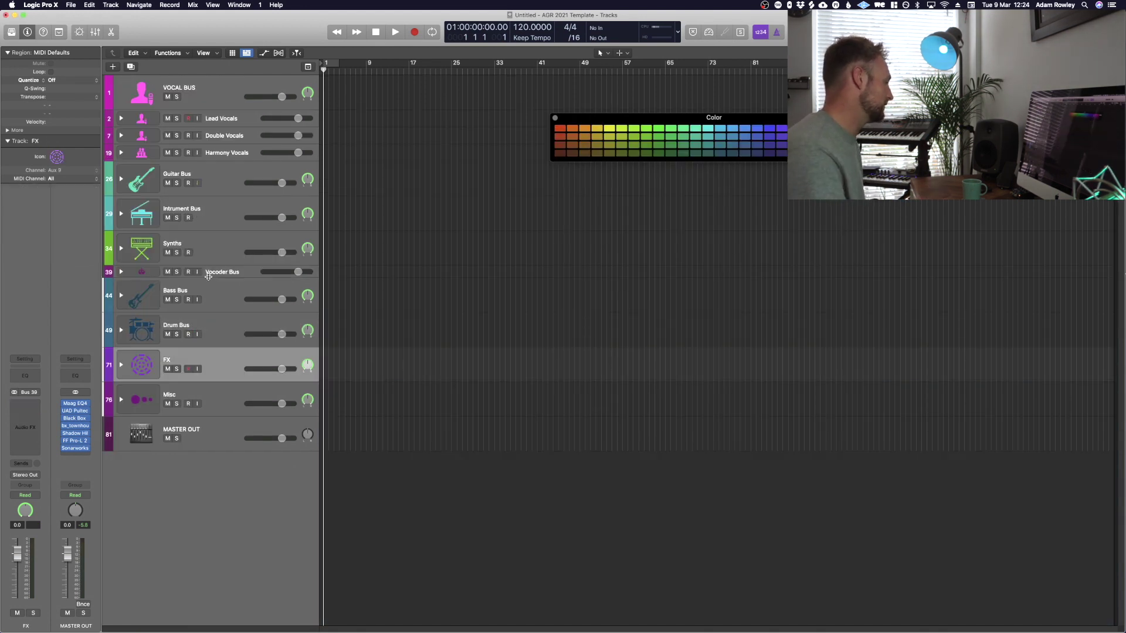
{"action": "left_click", "coordinate": [121, 364]}
{"action": "left_click", "coordinate": [121, 365]}
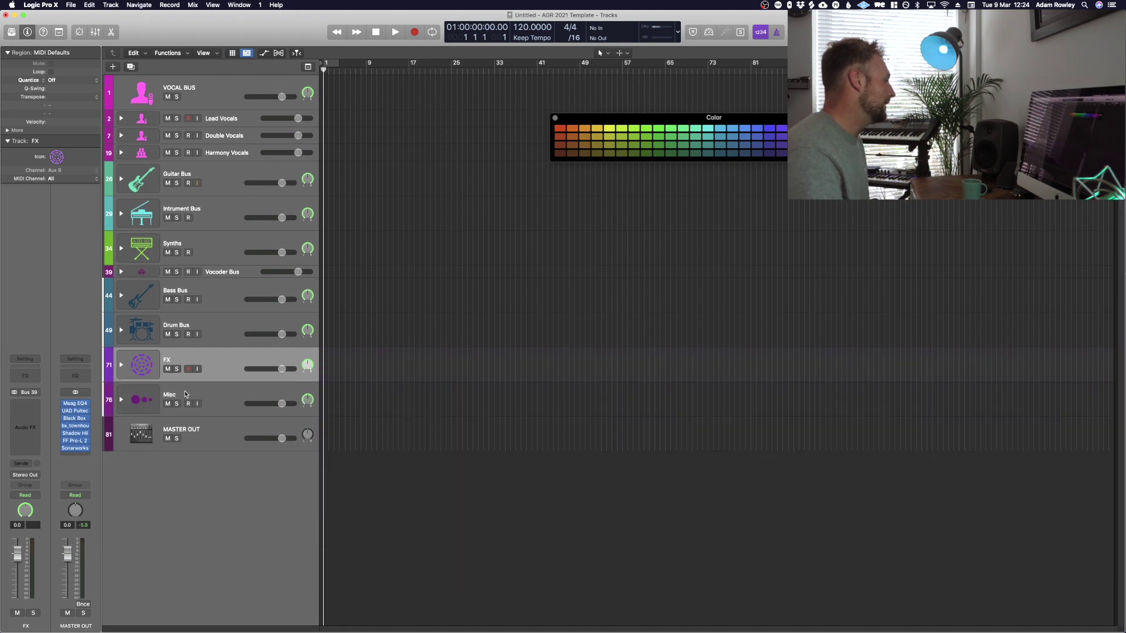
Step: Expand the Misc stack, check the Misc 2 and Misc 1 tracks and collapse the stack
{"action": "key", "text": "Down"}
{"action": "left_click", "coordinate": [120, 399]}
{"action": "scroll", "coordinate": [211, 422], "scroll_direction": "down", "scroll_amount": 1}
{"action": "left_click", "coordinate": [228, 466]}
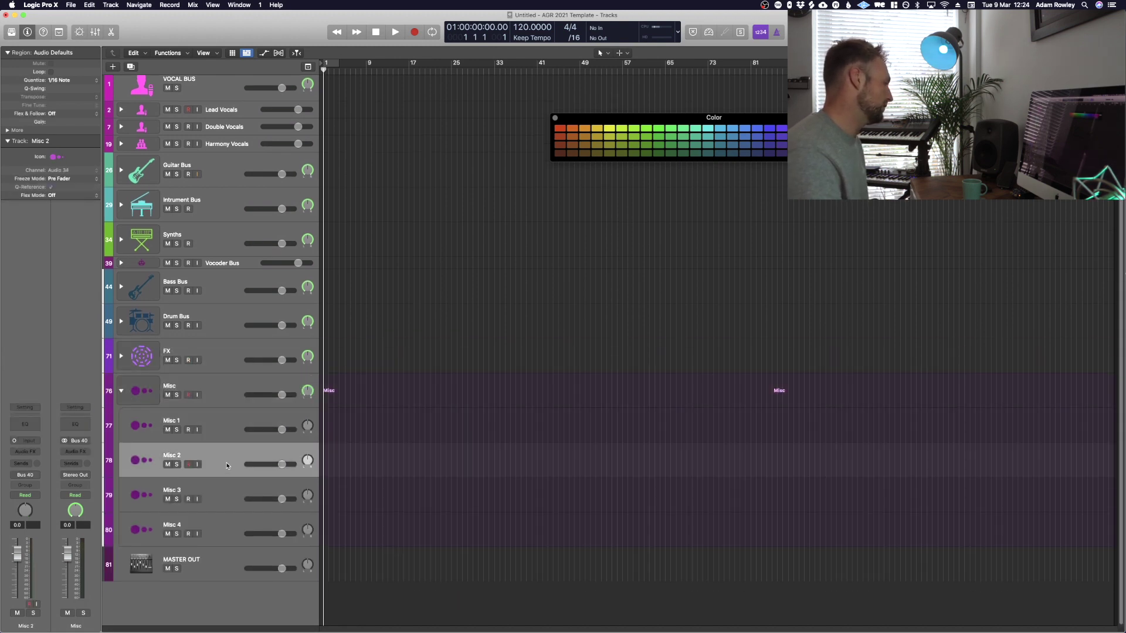
{"action": "left_click", "coordinate": [229, 426]}
{"action": "left_click_drag", "start_coordinate": [330, 430], "coordinate": [237, 408]}
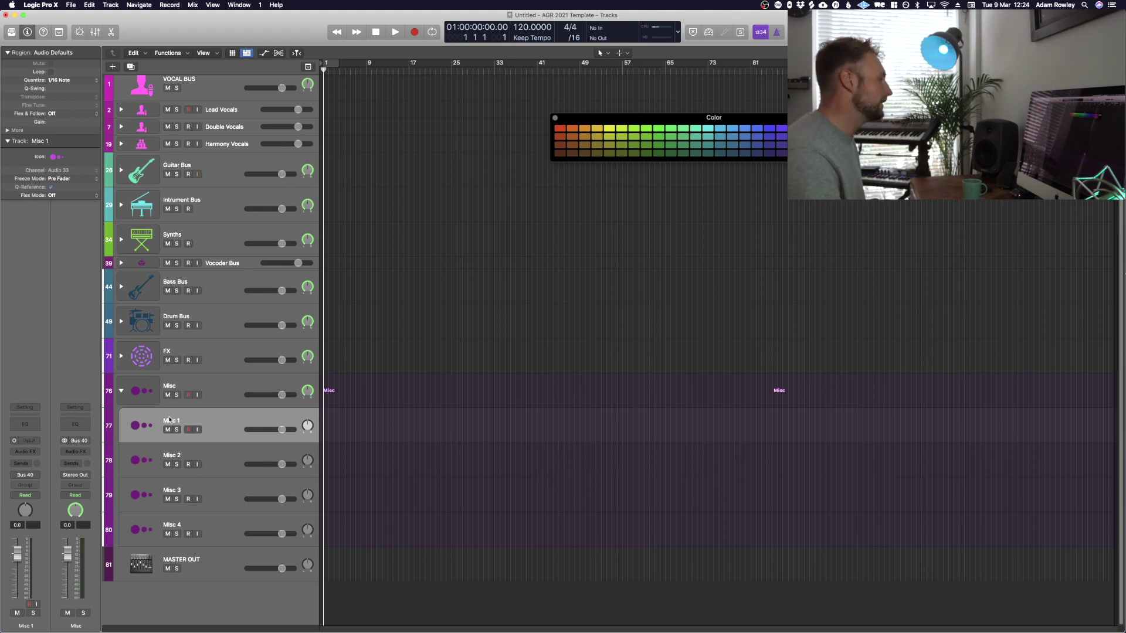
{"action": "left_click", "coordinate": [121, 391]}
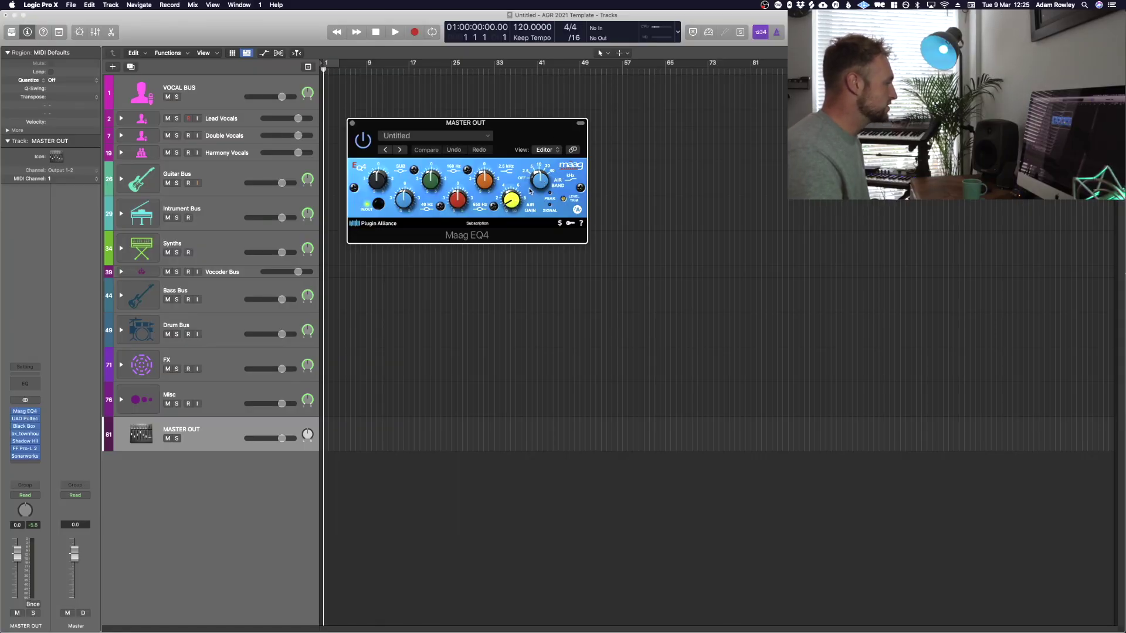
Step: Close the Maag EQ4 on MASTER OUT, inspect the UAD Pultec-Pro Legacy with its Master-Full & Bright preset and close it
{"action": "left_click", "coordinate": [352, 124]}
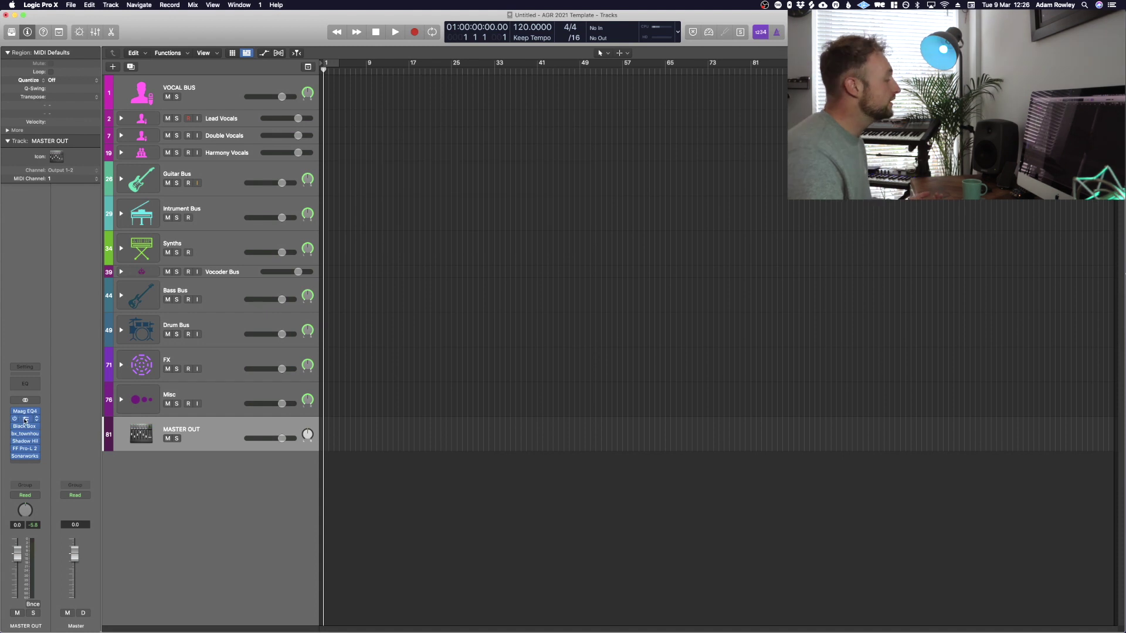
{"action": "left_click", "coordinate": [25, 420]}
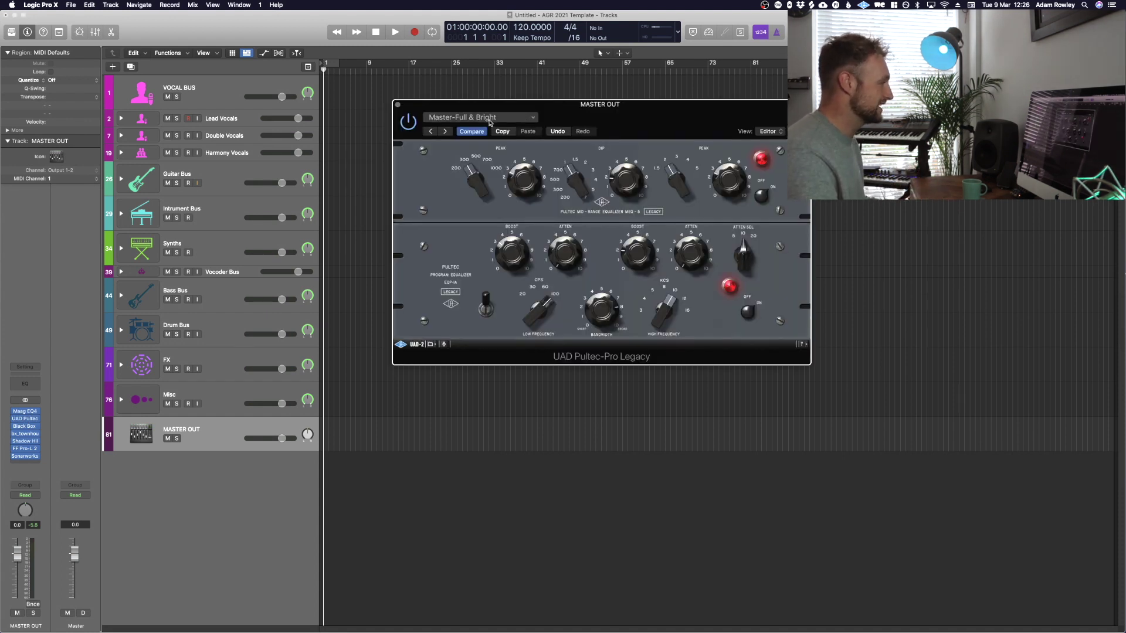
{"action": "left_click_drag", "start_coordinate": [604, 104], "coordinate": [634, 112]}
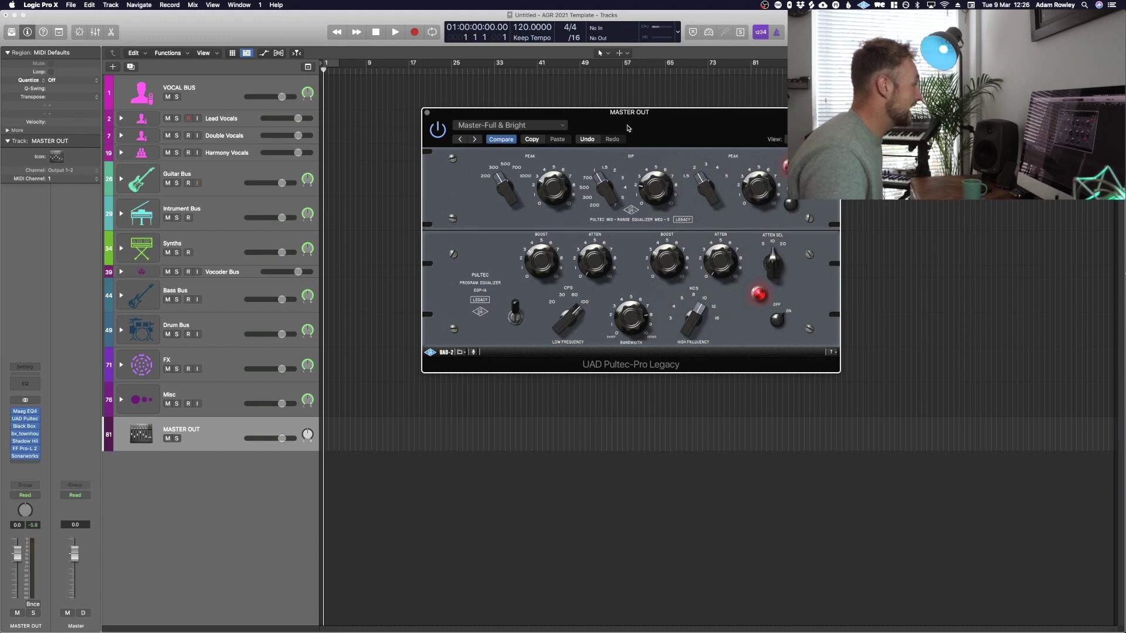
{"action": "left_click_drag", "start_coordinate": [459, 108], "coordinate": [497, 115]}
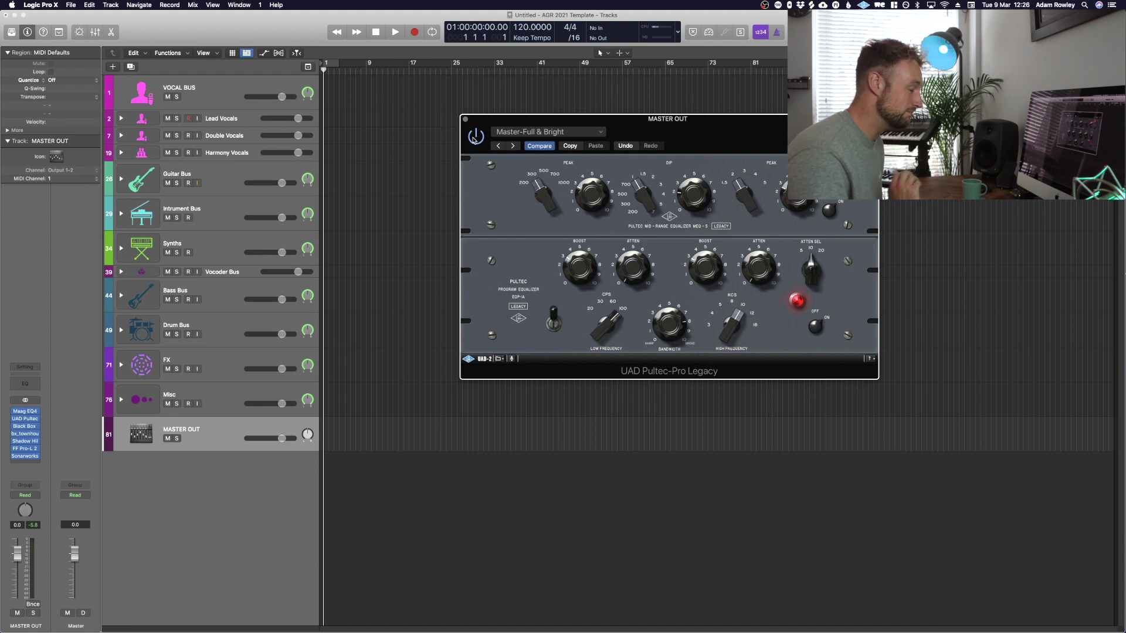
{"action": "left_click", "coordinate": [465, 119]}
Step: Inspect the Black Box and bx_townhouse plug-ins on MASTER OUT and close them
{"action": "left_click", "coordinate": [24, 426]}
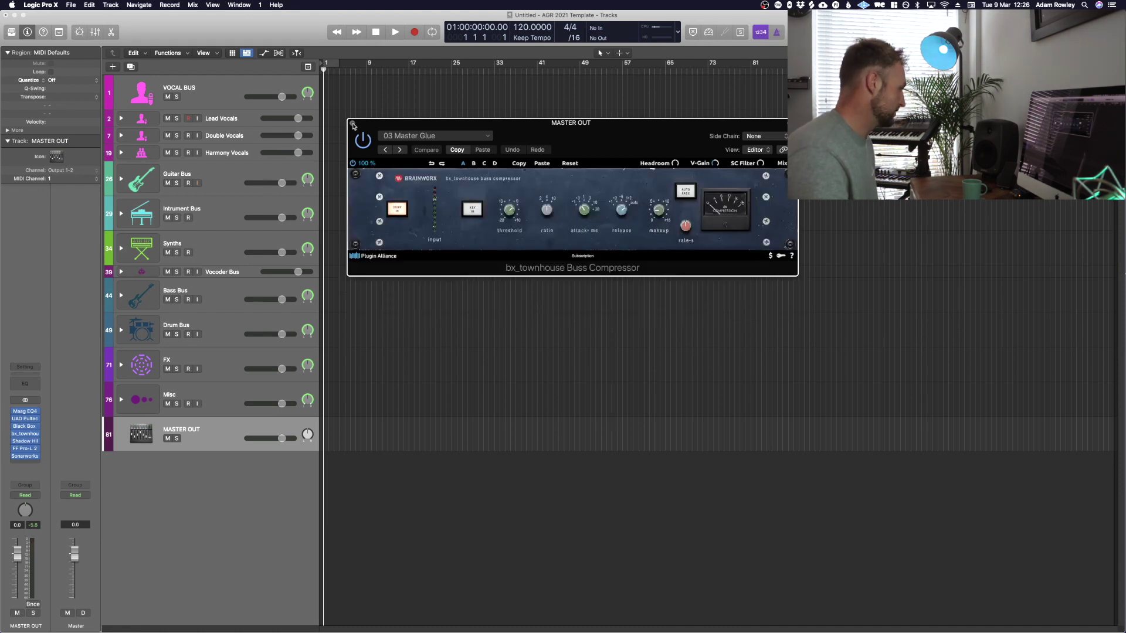
{"action": "left_click", "coordinate": [353, 125]}
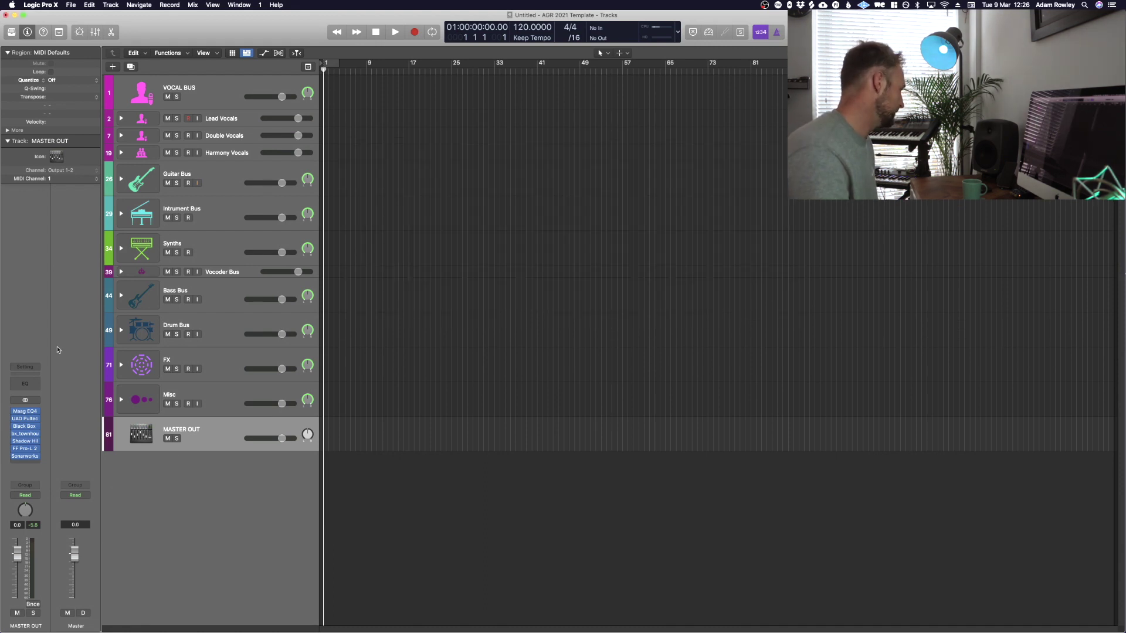
Step: Inspect the Shadow Hills Mastering Compressor and FF Pro-L 2 on MASTER OUT, check the Pro-L 2 presets and close both
{"action": "left_click", "coordinate": [24, 441]}
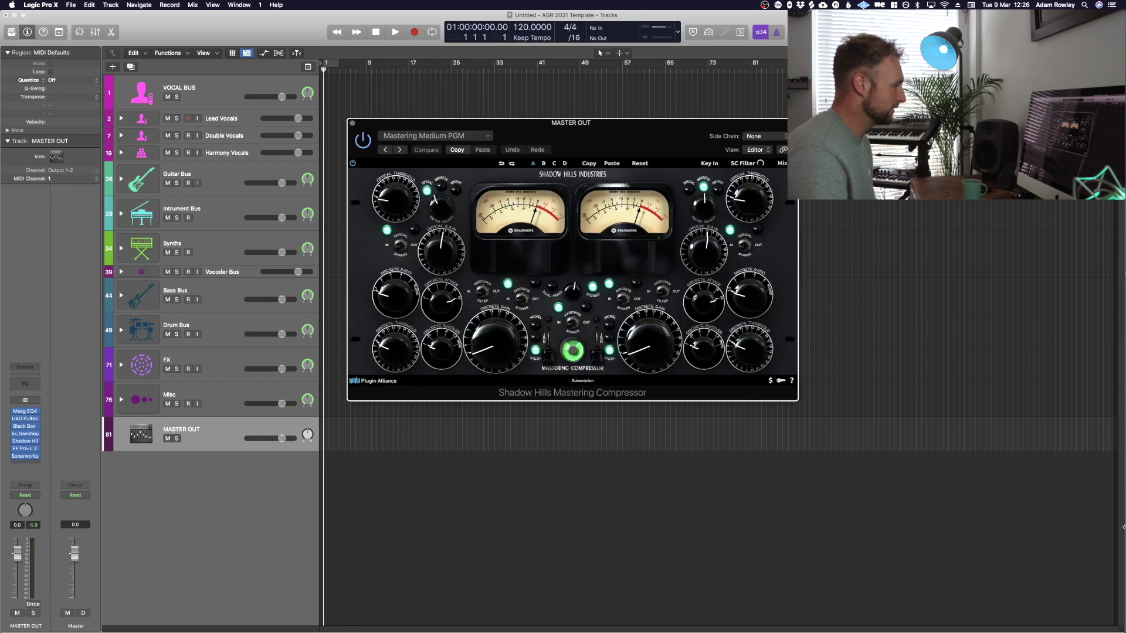
{"action": "left_click", "coordinate": [24, 449]}
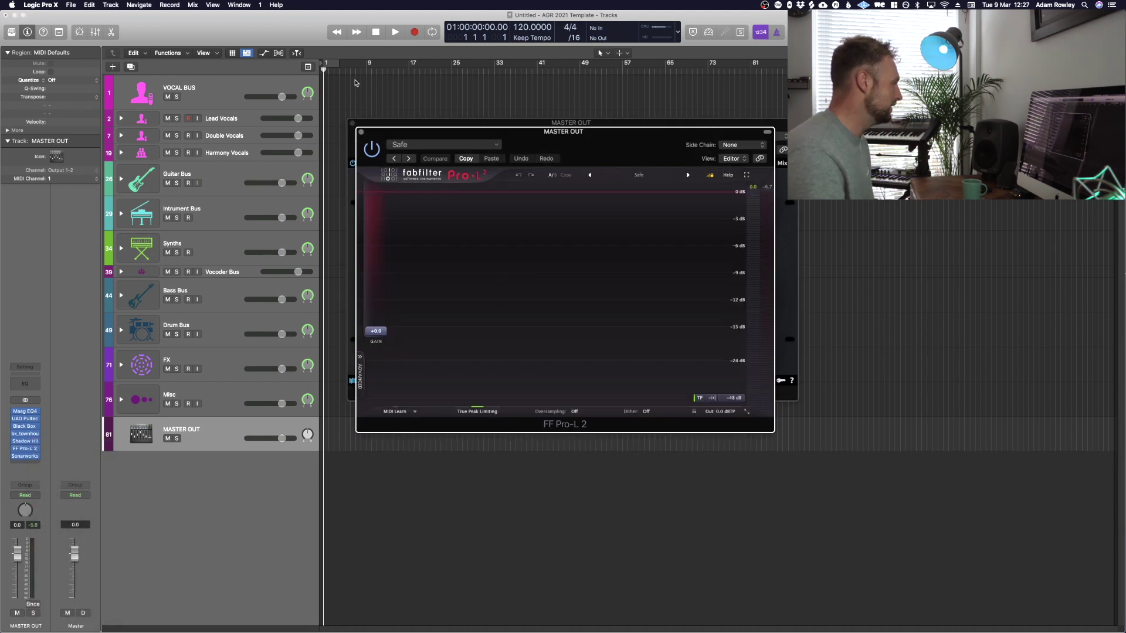
{"action": "left_click", "coordinate": [353, 124]}
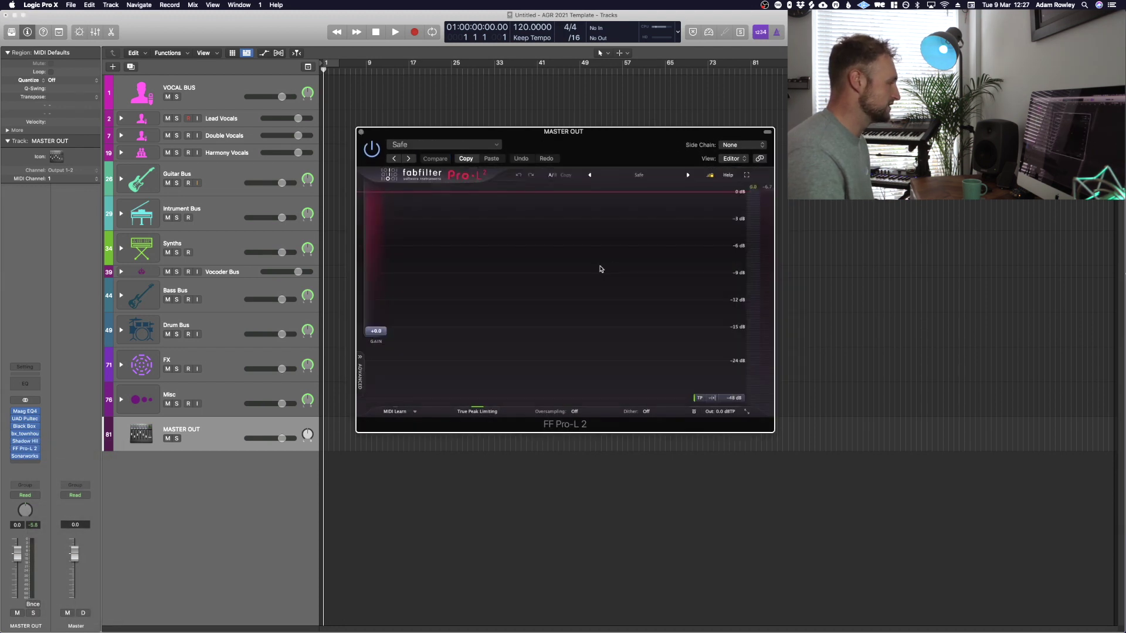
{"action": "left_click", "coordinate": [420, 144]}
{"action": "left_click", "coordinate": [433, 170]}
{"action": "left_click", "coordinate": [25, 450]}
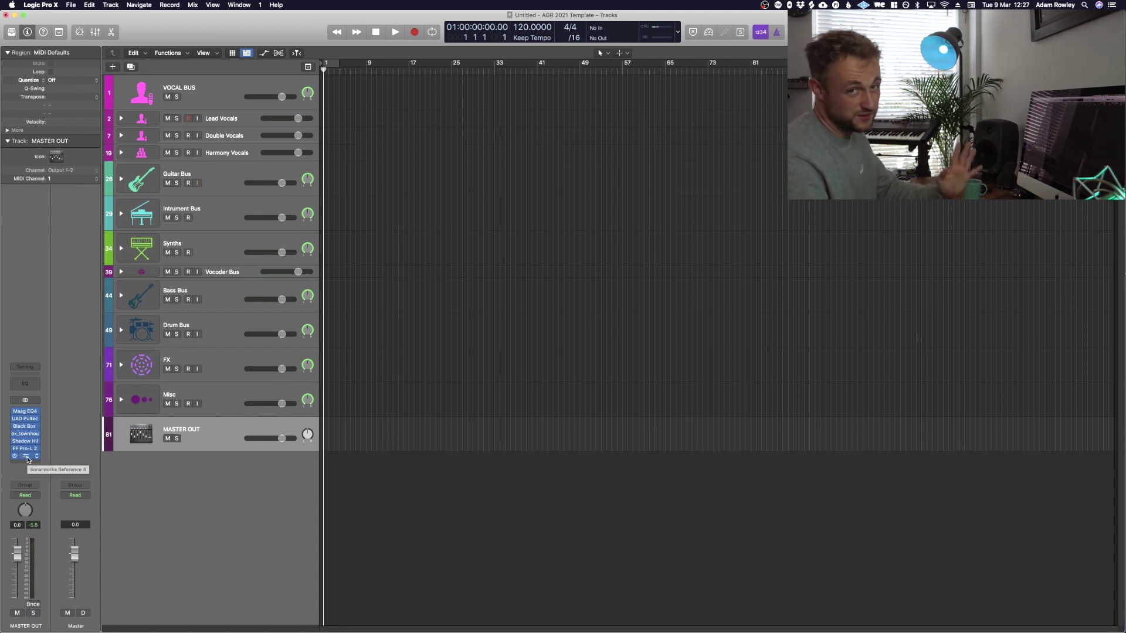
Step: Compare Sonarworks Reference 4 on MASTER OUT with its calibration off and on, close it and bypass the plug-in
{"action": "left_click", "coordinate": [29, 459]}
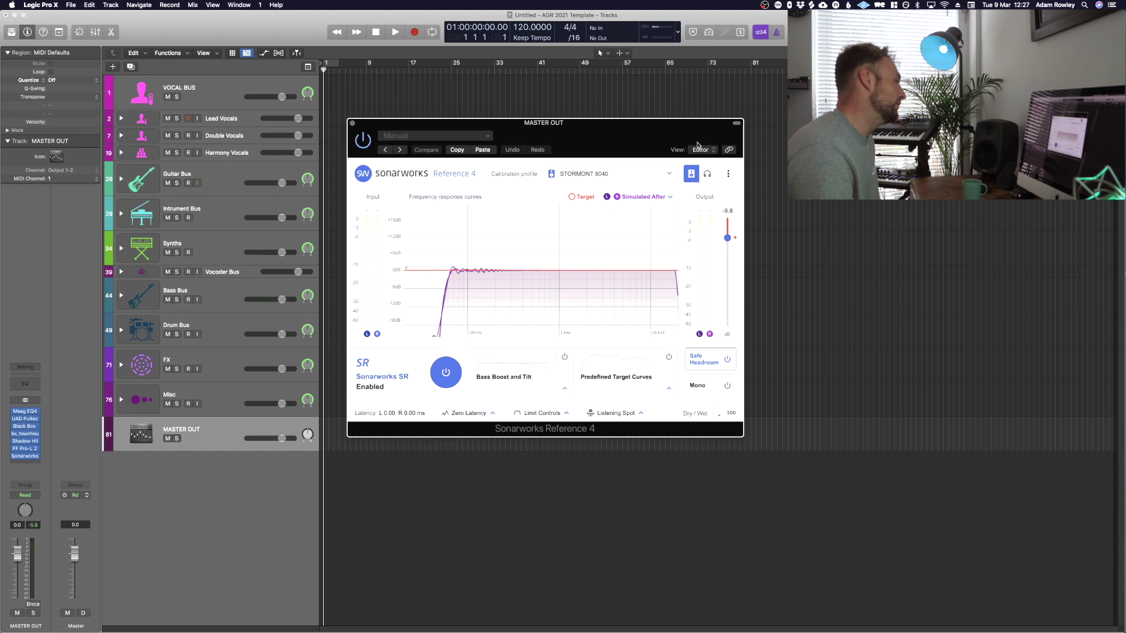
{"action": "left_click_drag", "start_coordinate": [368, 118], "coordinate": [459, 194]}
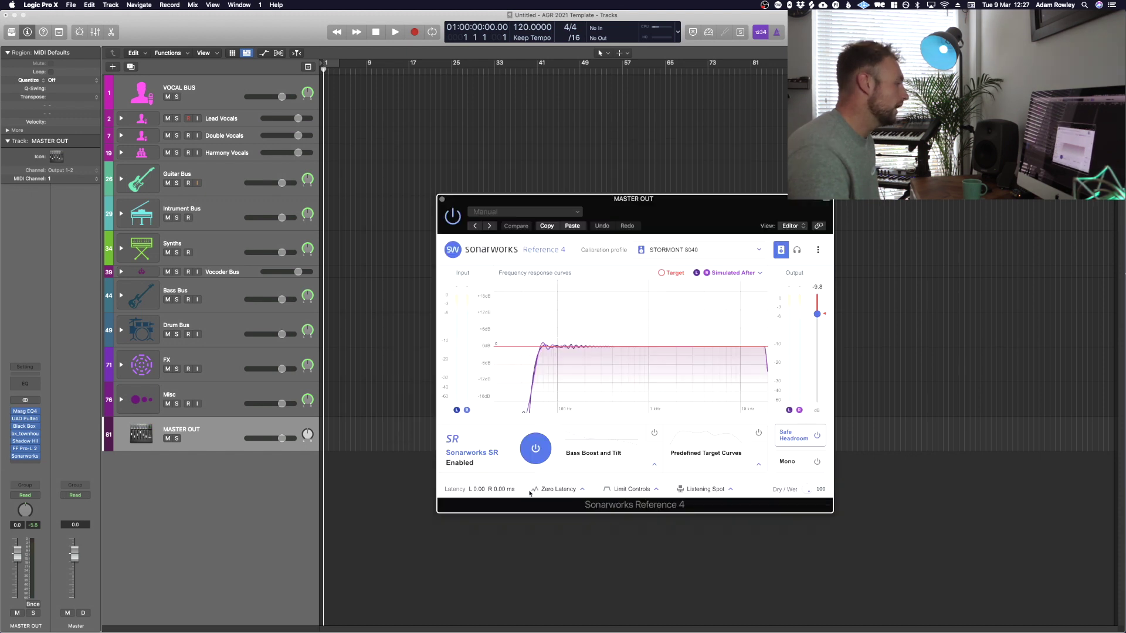
{"action": "left_click", "coordinate": [534, 449]}
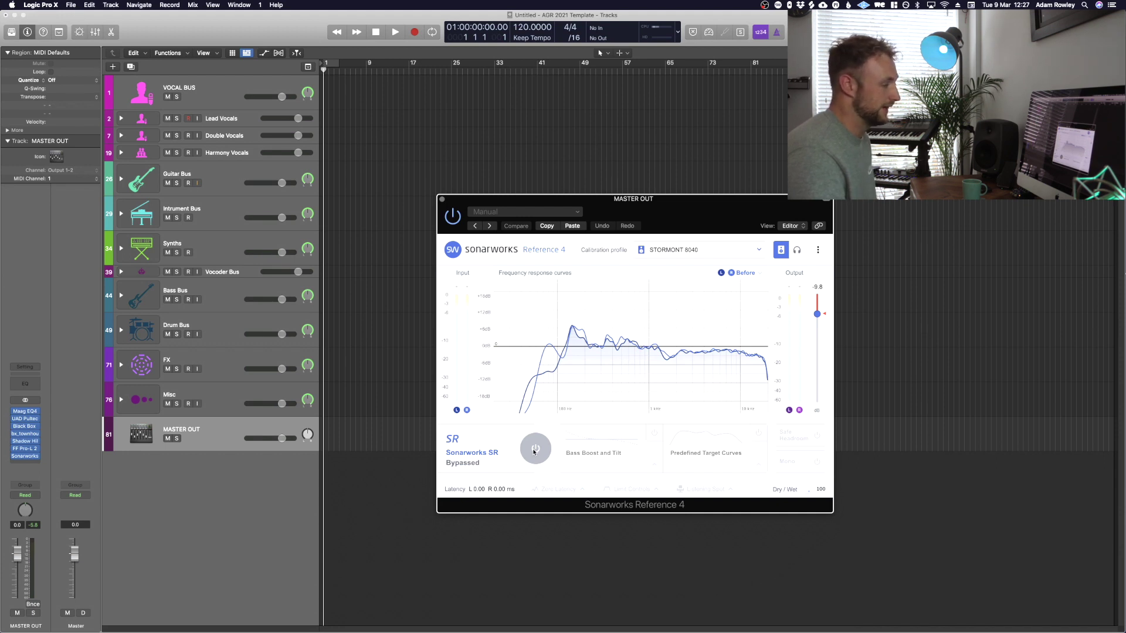
{"action": "left_click", "coordinate": [535, 450]}
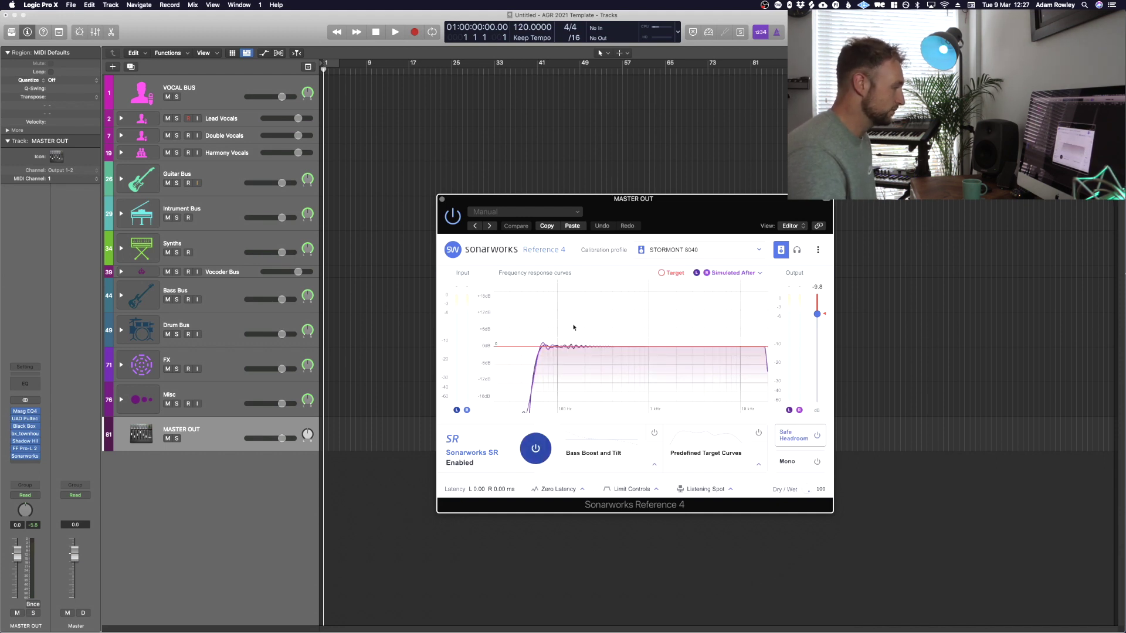
{"action": "left_click", "coordinate": [442, 200]}
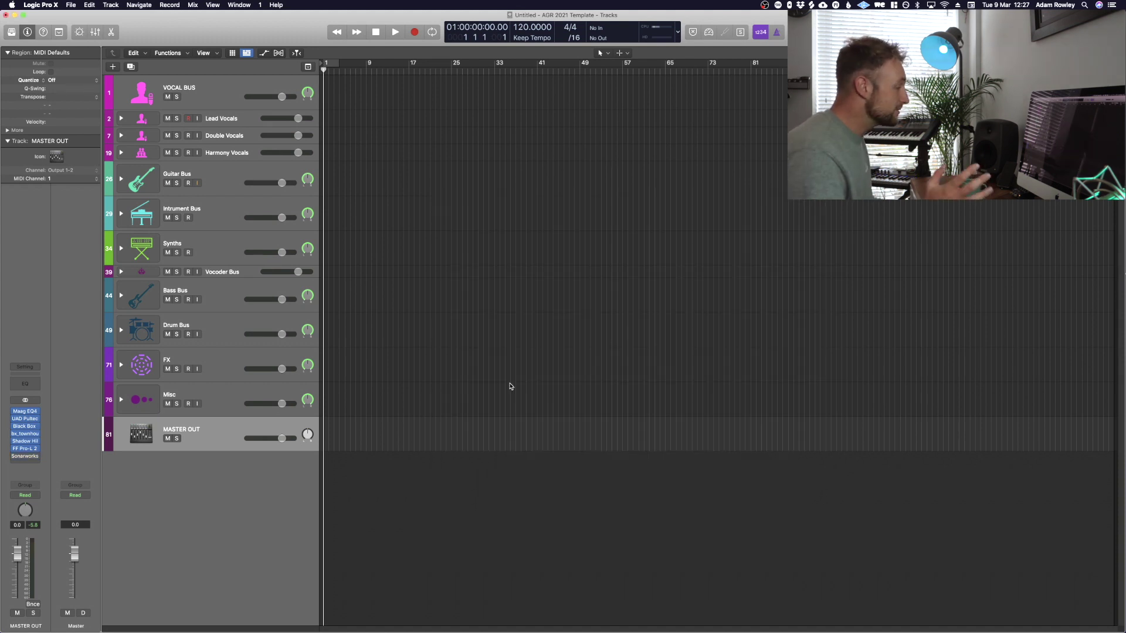
Step: Show the mixer and select all aux strips from Room Verb through Drum Para Comp
{"action": "key", "text": "x"}
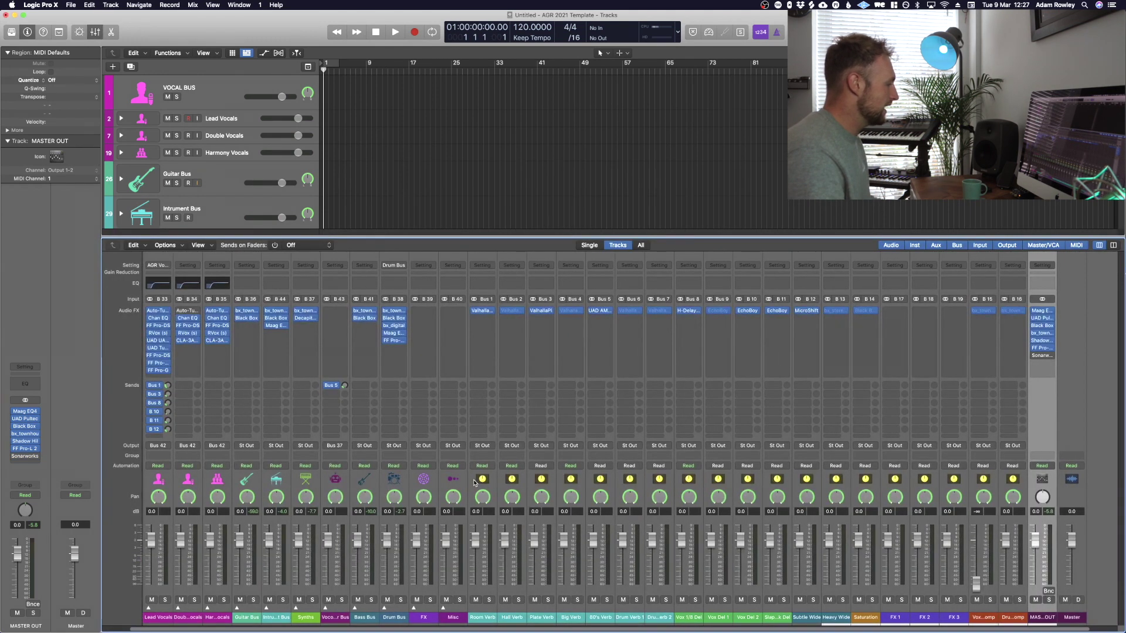
{"action": "left_click", "coordinate": [474, 483]}
{"action": "left_click", "coordinate": [1002, 485], "text": "shift"}
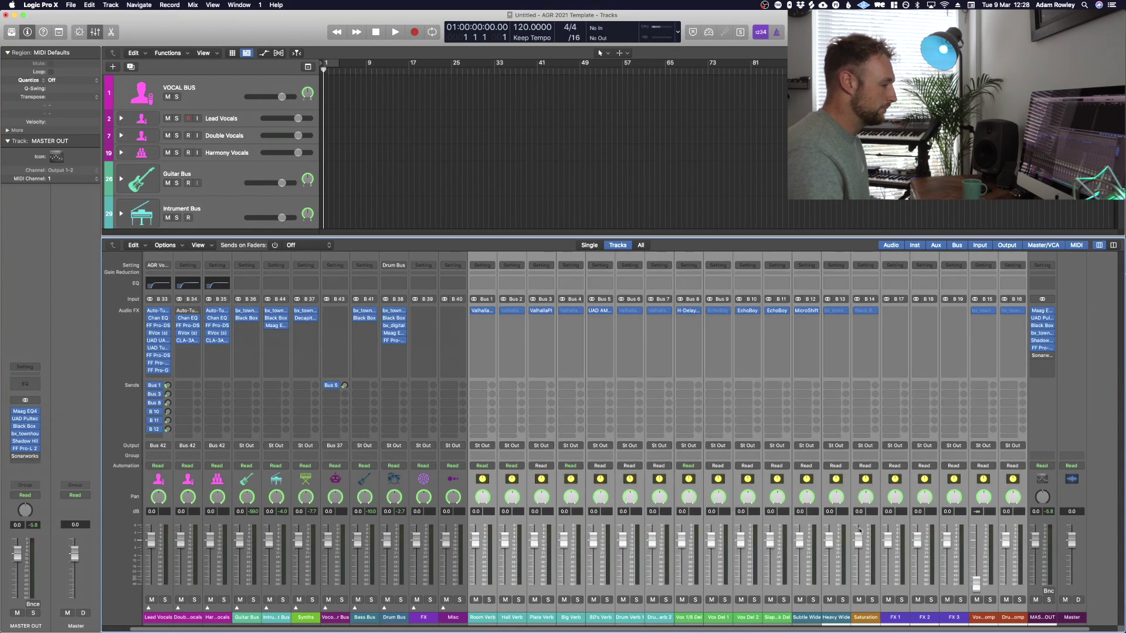
Step: Select the Lead Vocals strip and examine the available send buses, including those numbered 33 to 64, without adding a send
{"action": "left_click", "coordinate": [158, 481]}
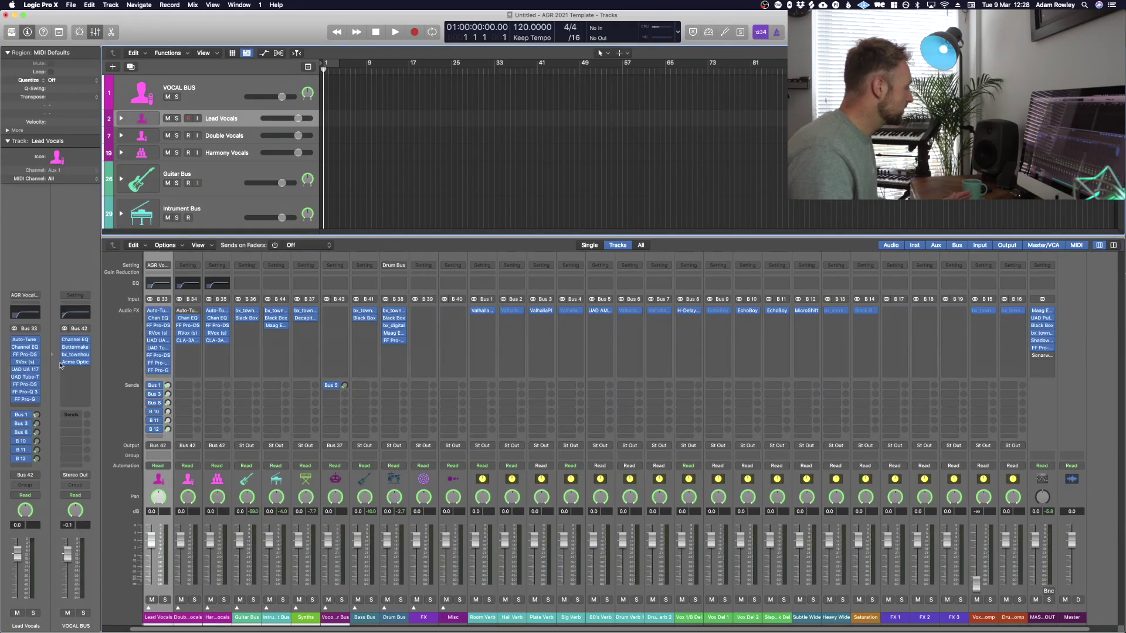
{"action": "left_click", "coordinate": [32, 466]}
{"action": "mouse_move", "coordinate": [41, 476]}
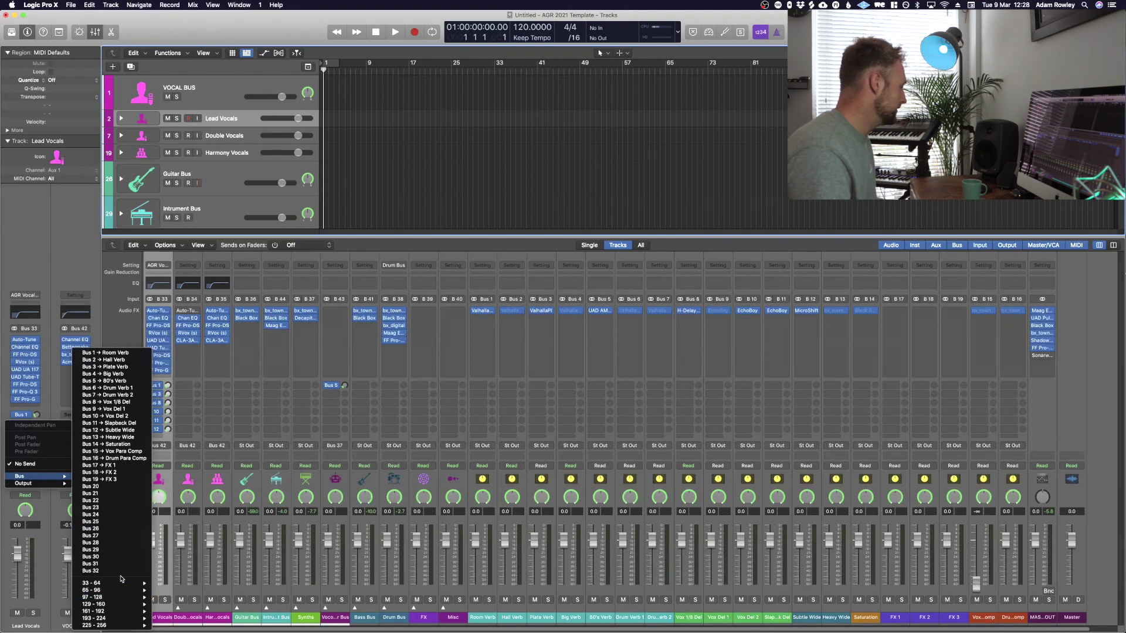
{"action": "mouse_move", "coordinate": [125, 583]}
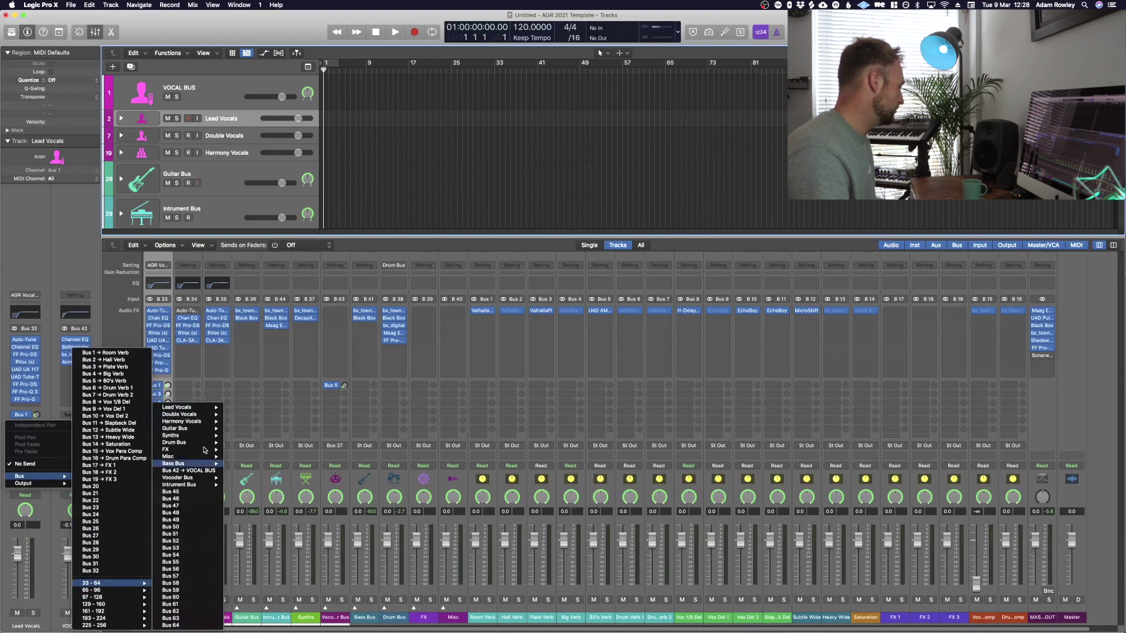
{"action": "left_click", "coordinate": [188, 499]}
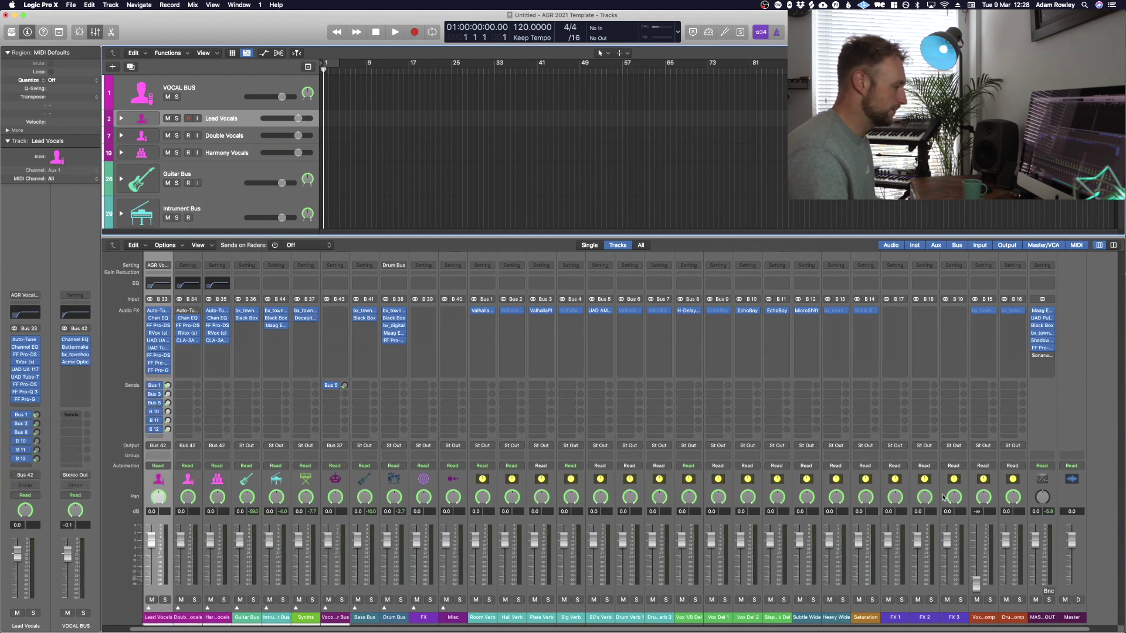
Step: Select the Room Verb aux, inspect its Valhalla reverb plug-in and close it
{"action": "left_click", "coordinate": [478, 480]}
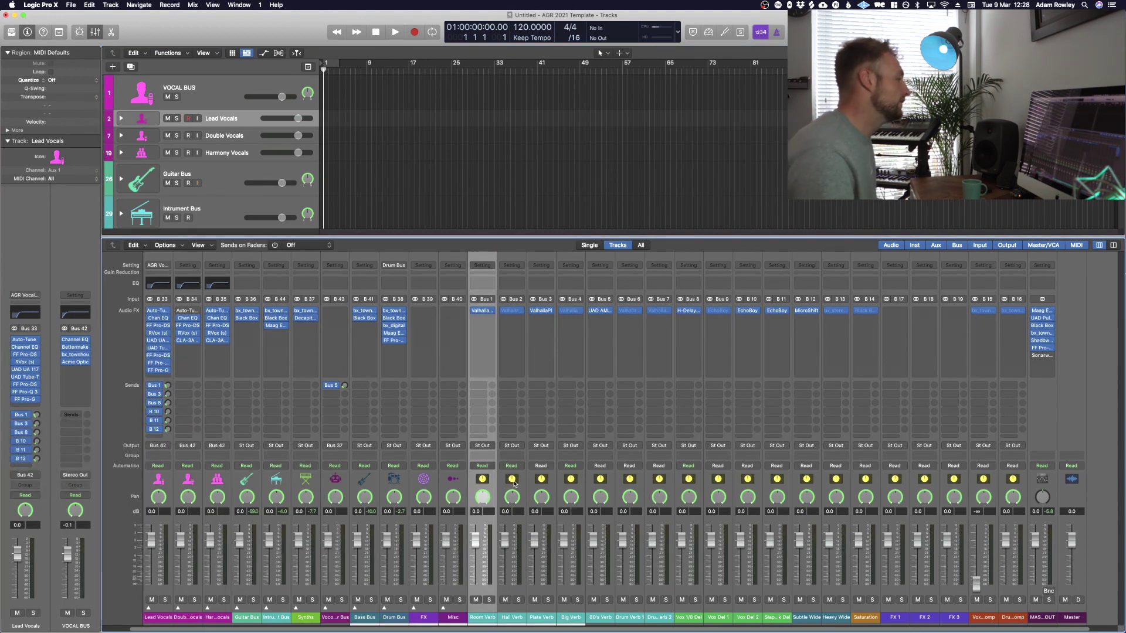
{"action": "left_click", "coordinate": [482, 311]}
{"action": "left_click", "coordinate": [352, 123]}
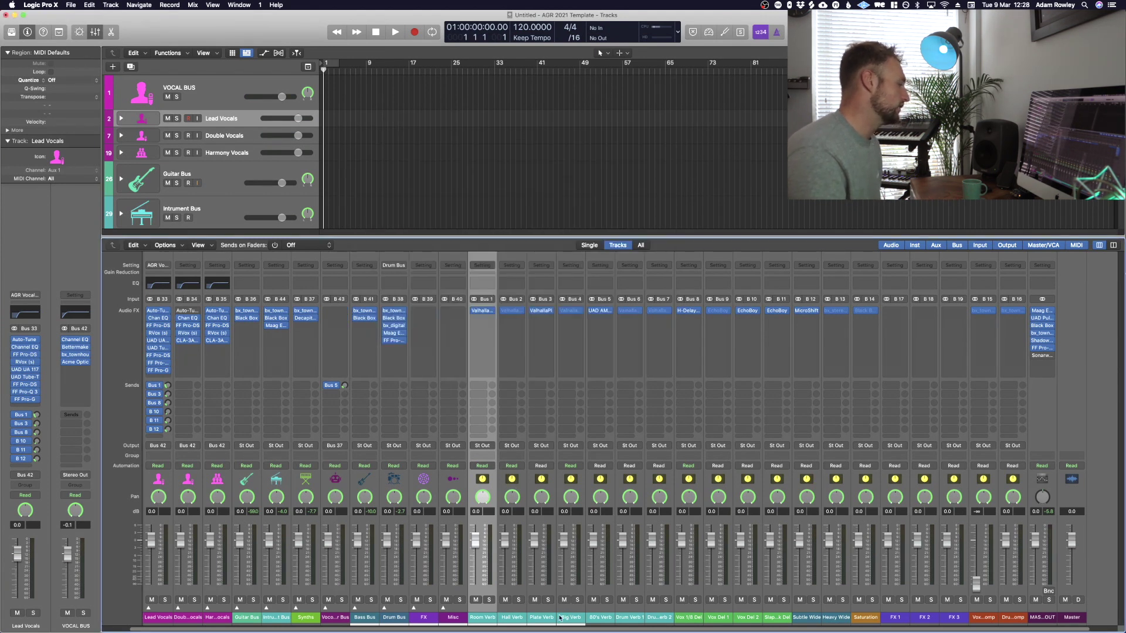
Step: Review the remaining reverb auxes one by one, from Hall Verb through Plate, Big and 80's Verb to Drum Verb 2
{"action": "left_click", "coordinate": [520, 613]}
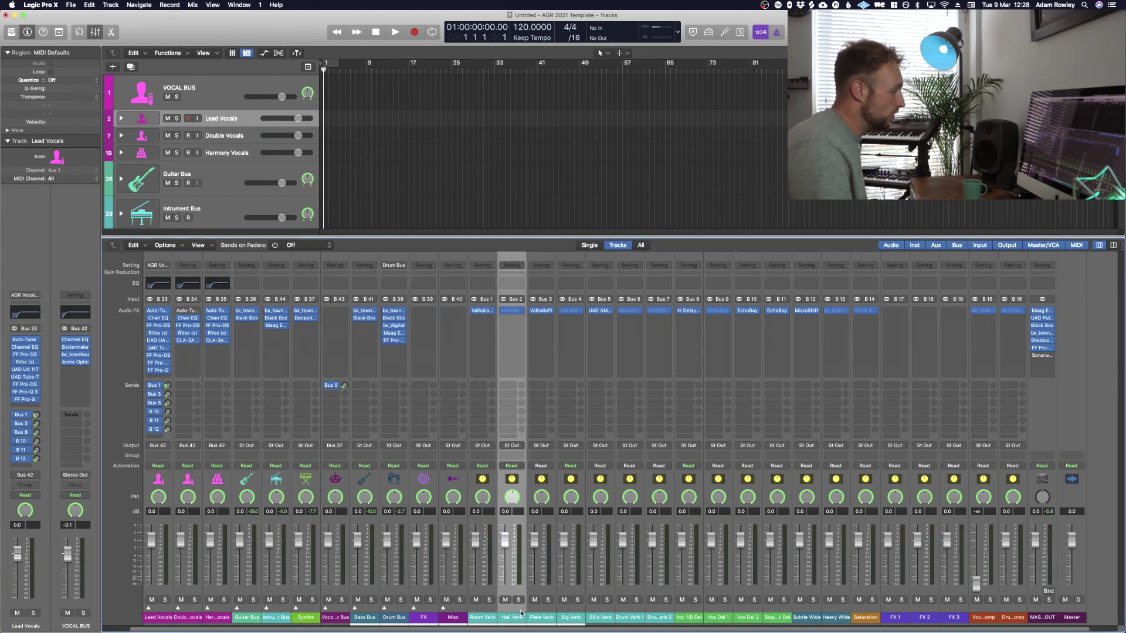
{"action": "left_click", "coordinate": [549, 613]}
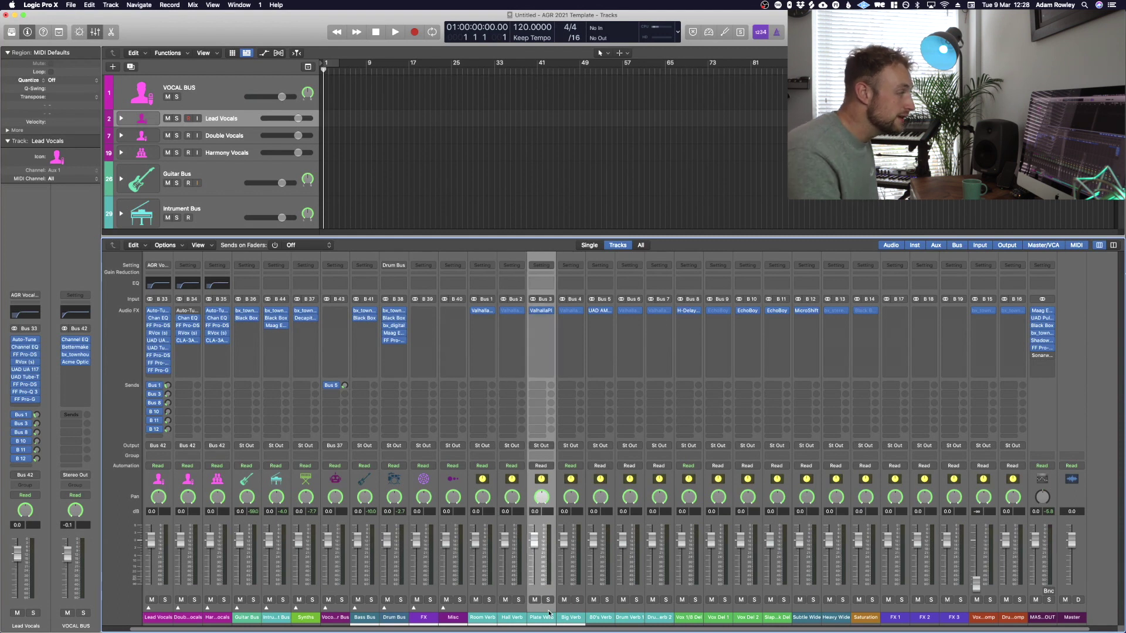
{"action": "left_click", "coordinate": [588, 607]}
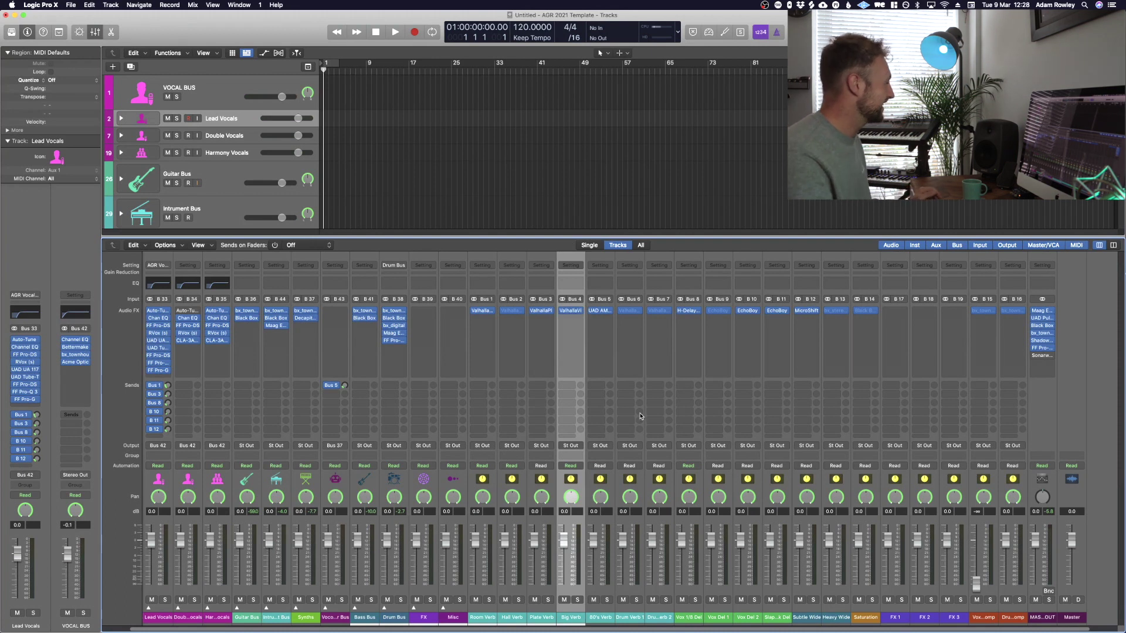
{"action": "left_click", "coordinate": [597, 472]}
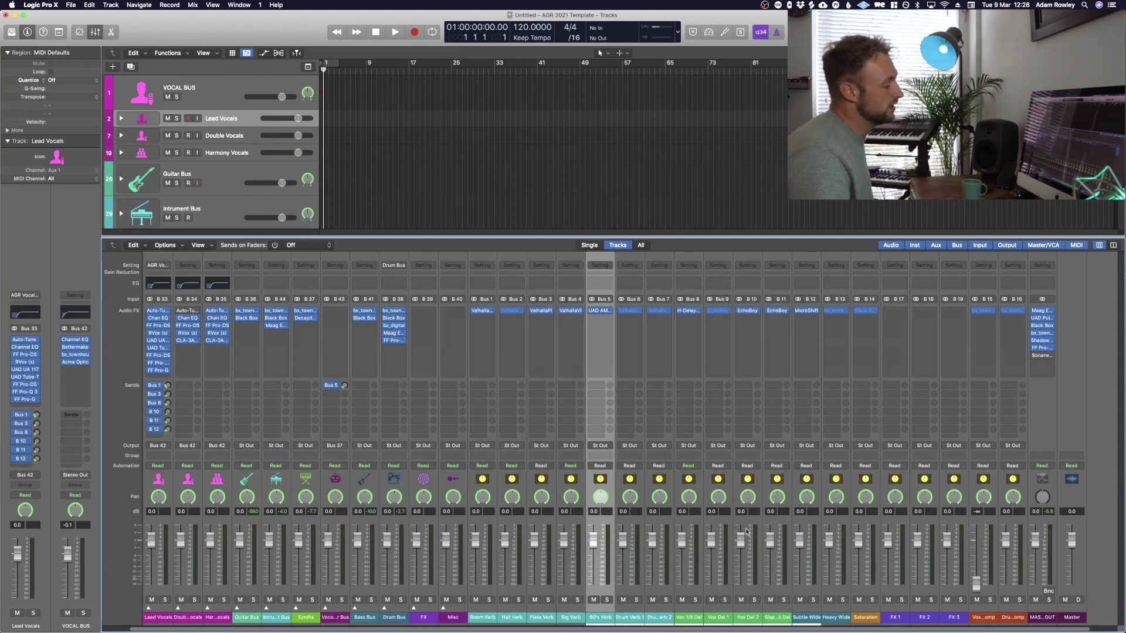
{"action": "key", "text": "Down"}
{"action": "key", "text": "Down"}
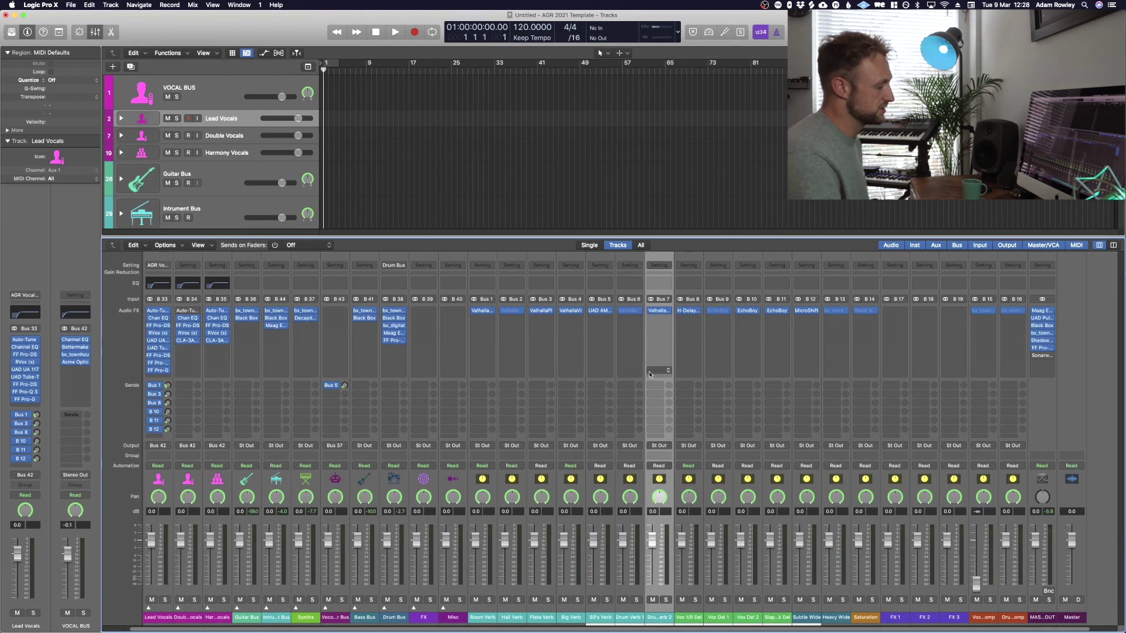
Step: Review the delay auxes as a group and individually, from Vox 1/8 Del through Vox Del 1 and 2 to Slapback Del
{"action": "key", "text": "Down"}
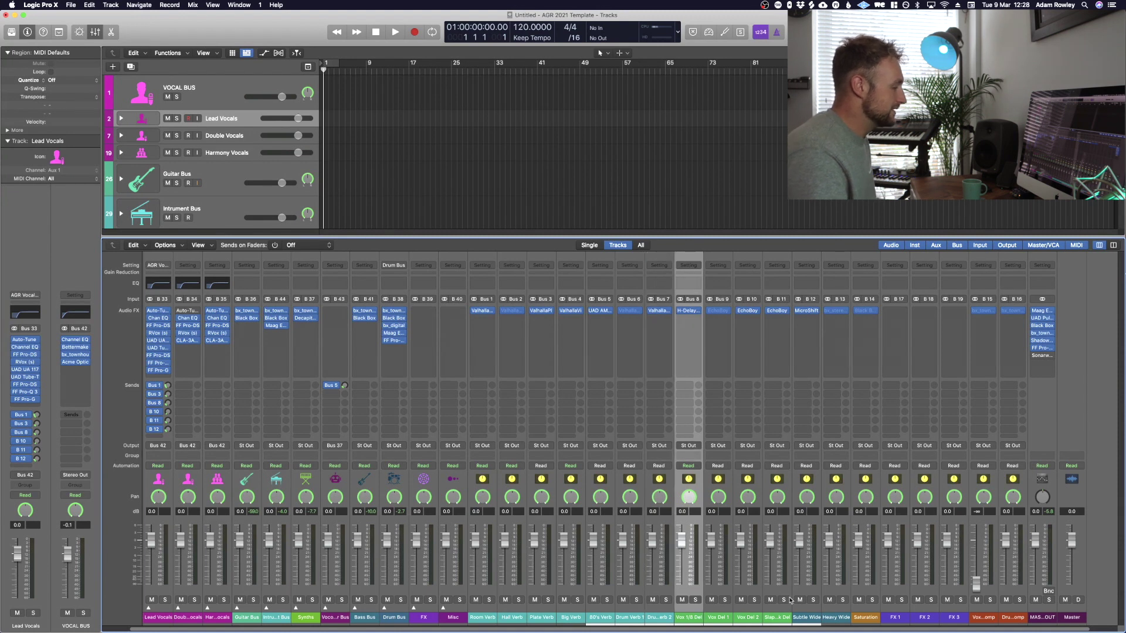
{"action": "left_click", "coordinate": [783, 616], "text": "shift"}
{"action": "left_click", "coordinate": [699, 610]}
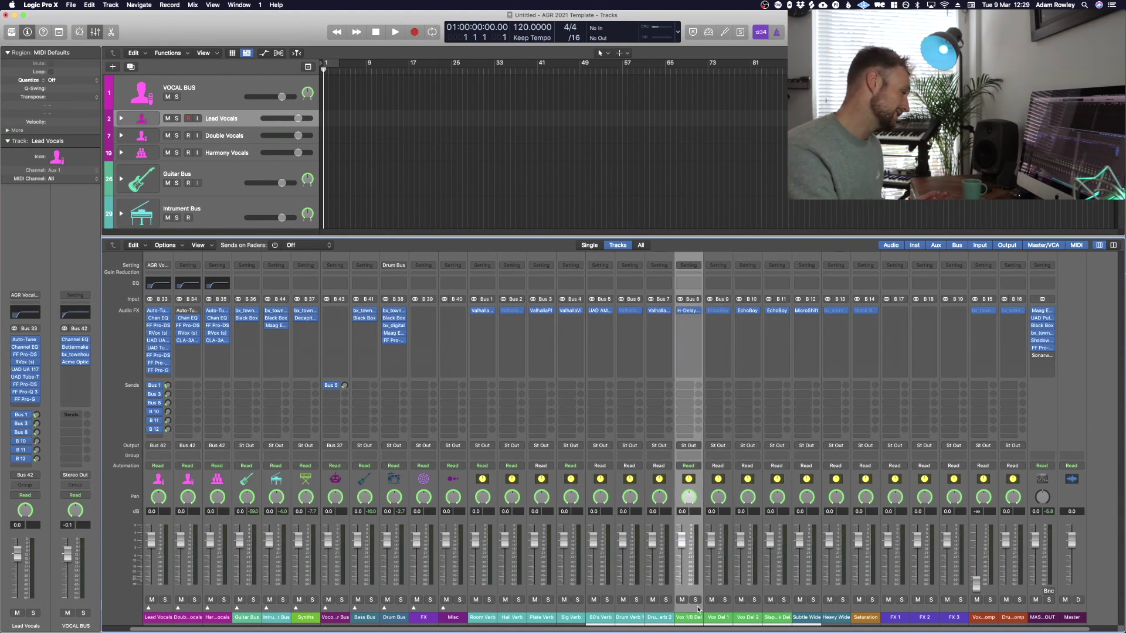
{"action": "key", "text": "Down"}
{"action": "key", "text": "Right"}
{"action": "key", "text": "Left"}
{"action": "key", "text": "Right"}
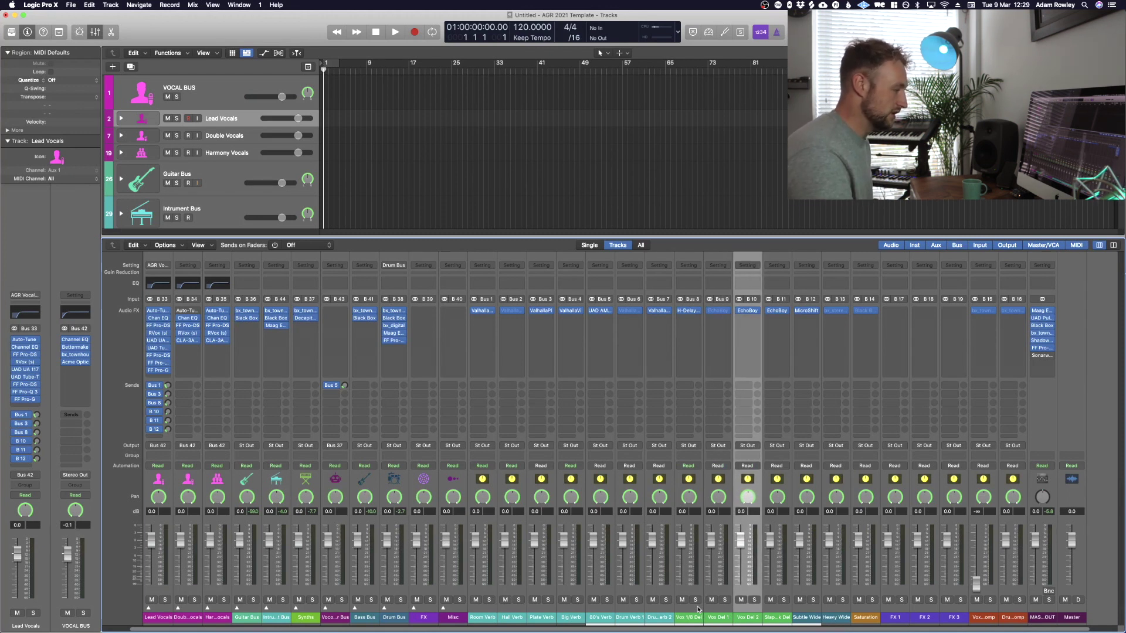
{"action": "key", "text": "Right"}
{"action": "scroll", "coordinate": [663, 571], "scroll_direction": "right", "scroll_amount": 2}
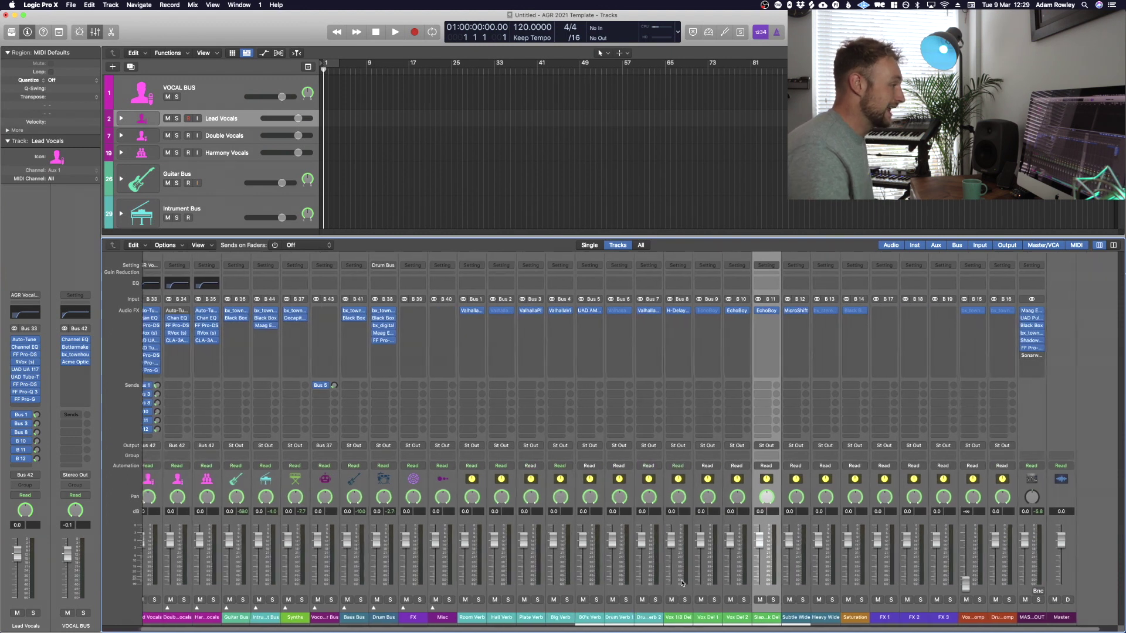
{"action": "scroll", "coordinate": [627, 535], "scroll_direction": "right", "scroll_amount": 1}
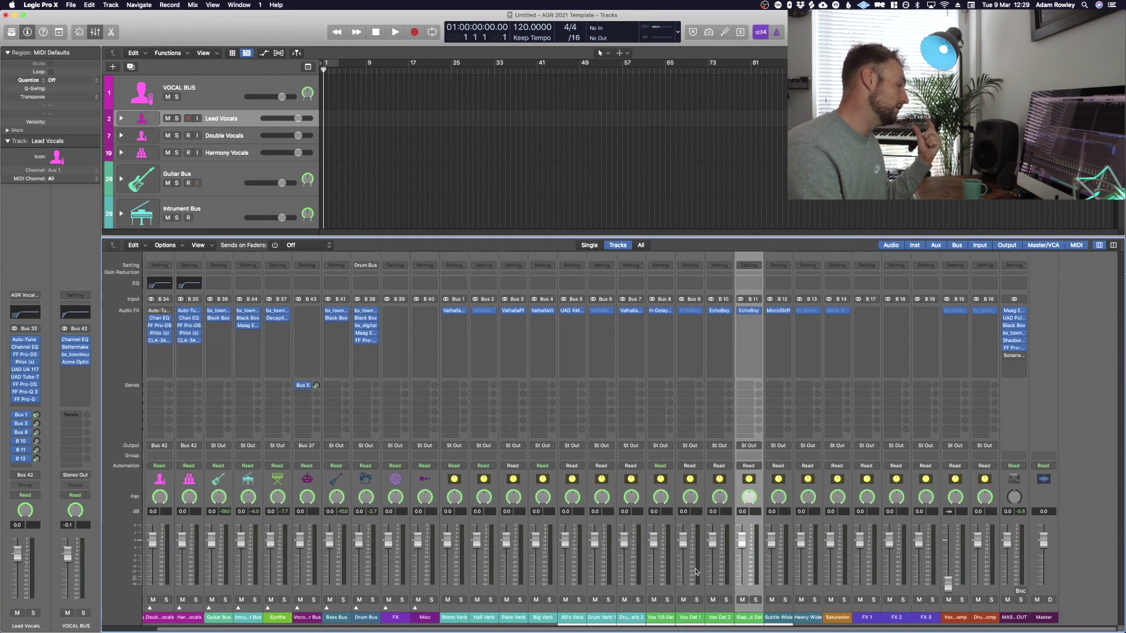
Step: Select the Subtle Wide, Heavy Wide and Saturation auxes in turn to review them
{"action": "left_click", "coordinate": [769, 606]}
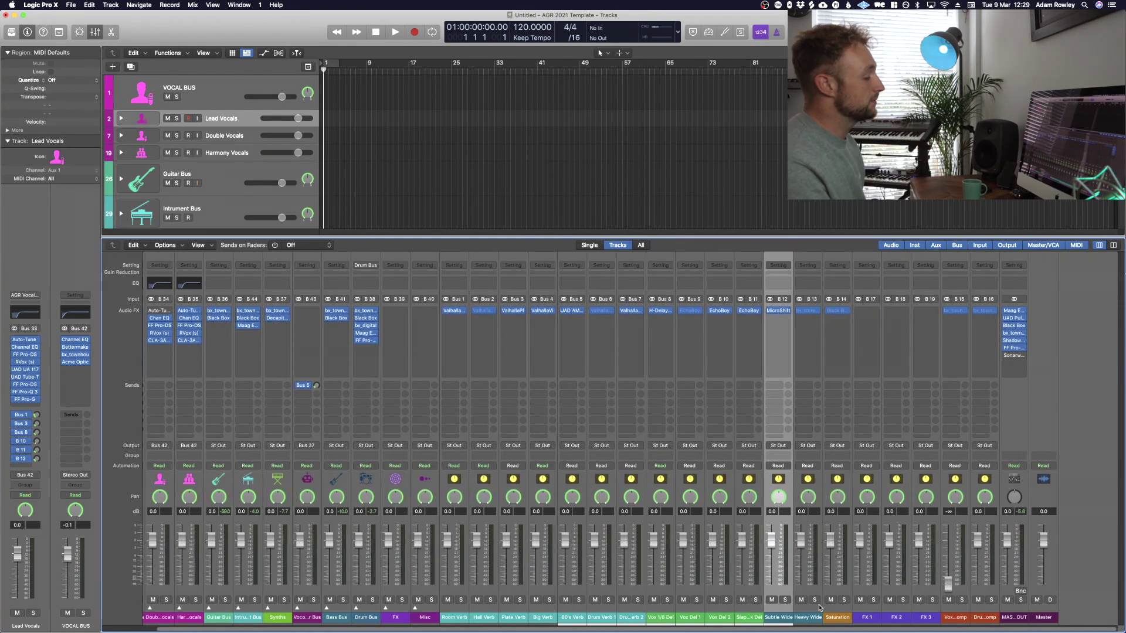
{"action": "left_click", "coordinate": [820, 608]}
{"action": "left_click", "coordinate": [823, 609]}
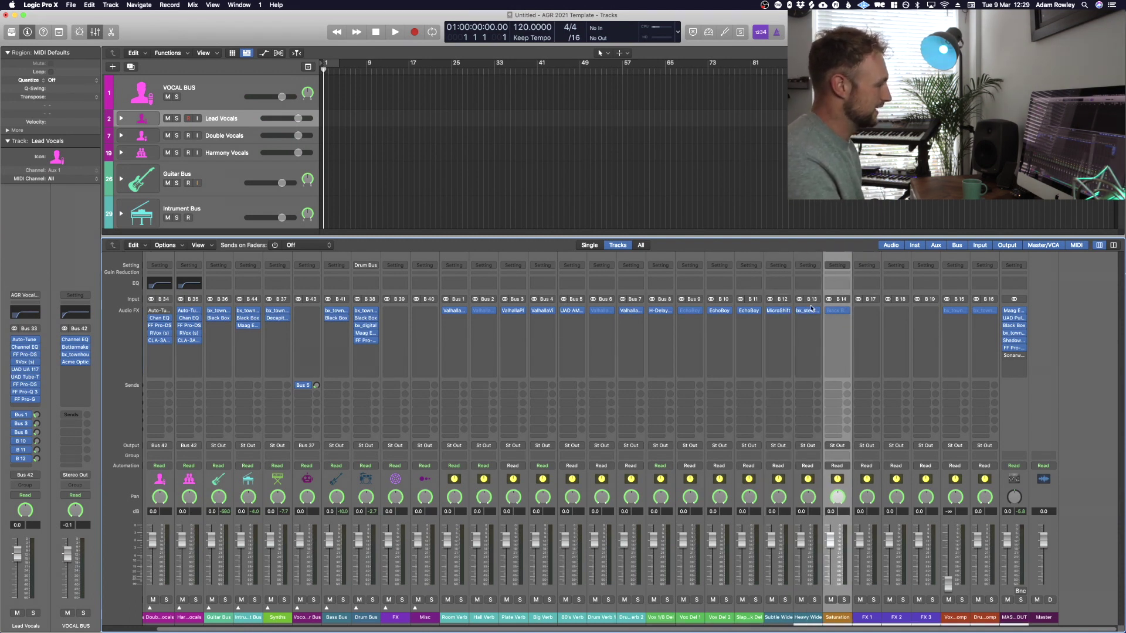
Step: Move back and forth through the FX 1, FX 2 and FX 3 auxes to review them
{"action": "key", "text": "Right"}
{"action": "key", "text": "Right"}
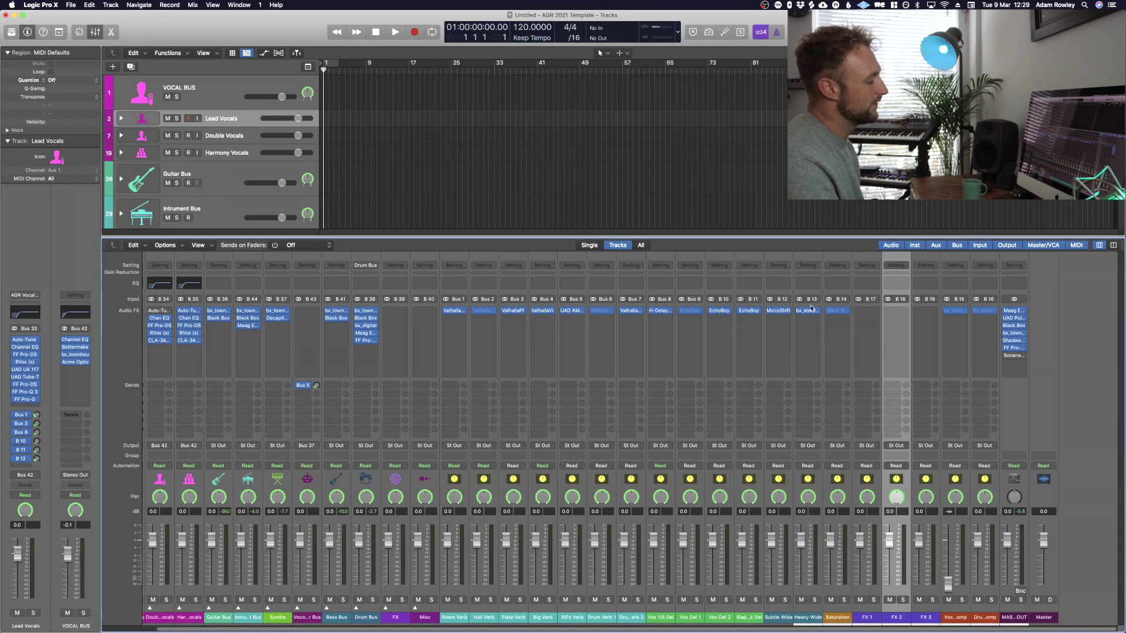
{"action": "key", "text": "Left"}
{"action": "key", "text": "Right"}
{"action": "key", "text": "Right"}
{"action": "key", "text": "Right"}
{"action": "key", "text": "Left"}
{"action": "key", "text": "Left"}
{"action": "key", "text": "Left"}
{"action": "key", "text": "Left"}
{"action": "key", "text": "Right"}
{"action": "key", "text": "Right"}
{"action": "key", "text": "Right"}
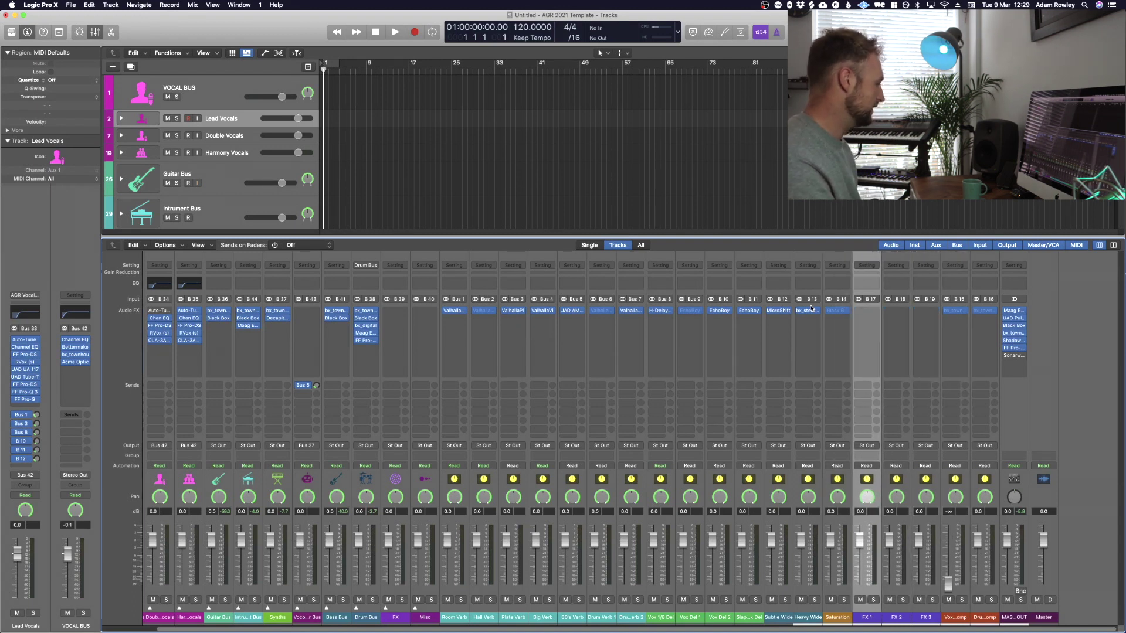
Step: Review the Vox Para Comp and Drum Para Comp auxes and their faders
{"action": "key", "text": "Left"}
{"action": "key", "text": "Left"}
{"action": "key", "text": "Right"}
{"action": "key", "text": "Right"}
{"action": "key", "text": "Right"}
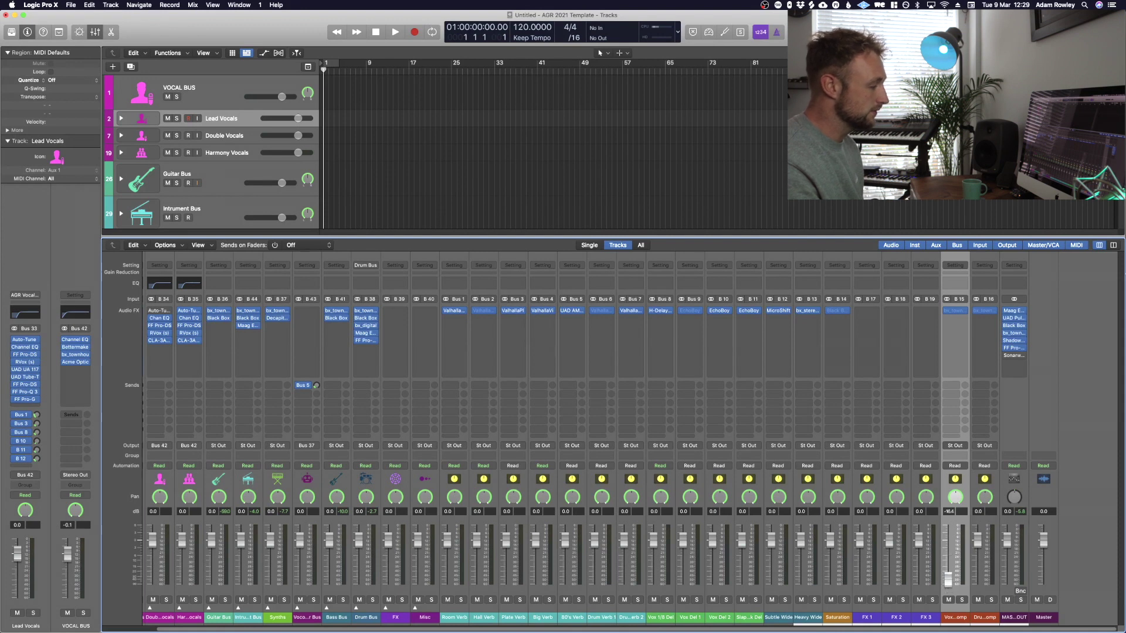
{"action": "left_click", "coordinate": [987, 561]}
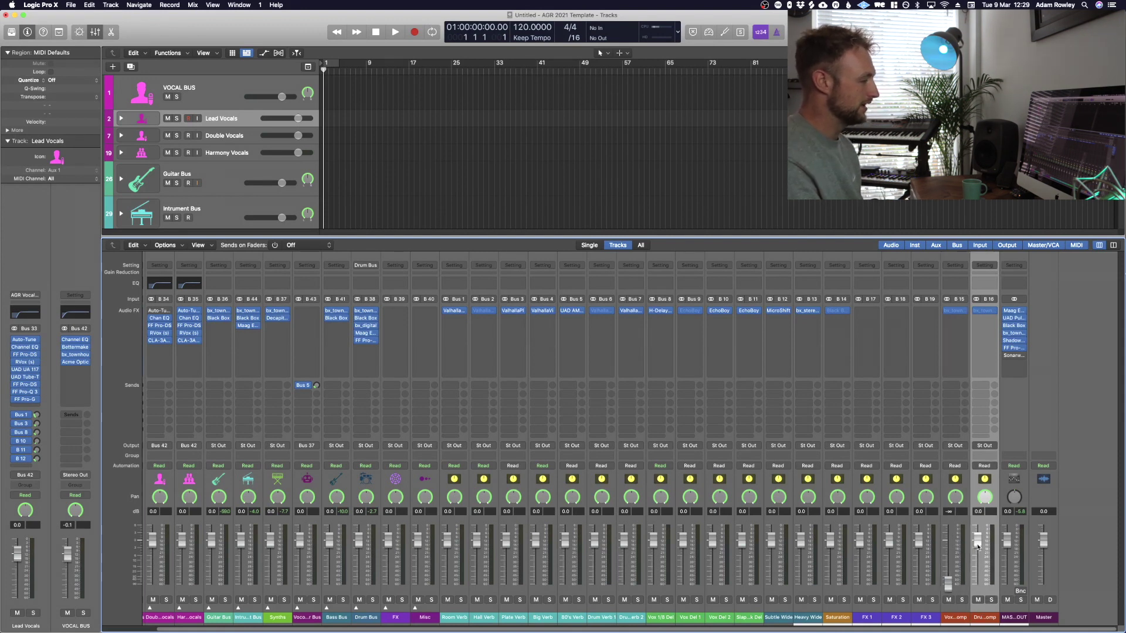